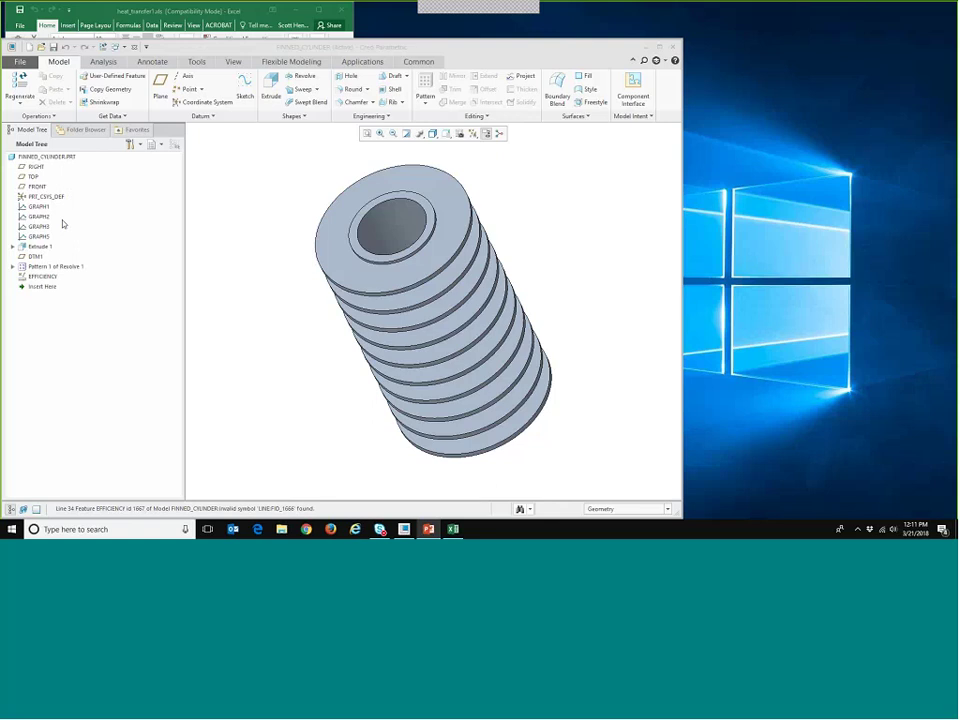
# Review the input variables, assumptions, equations and fin heat transfer calculations in the heat_transfer1.xls workbook.
pyautogui.click(191, 15)
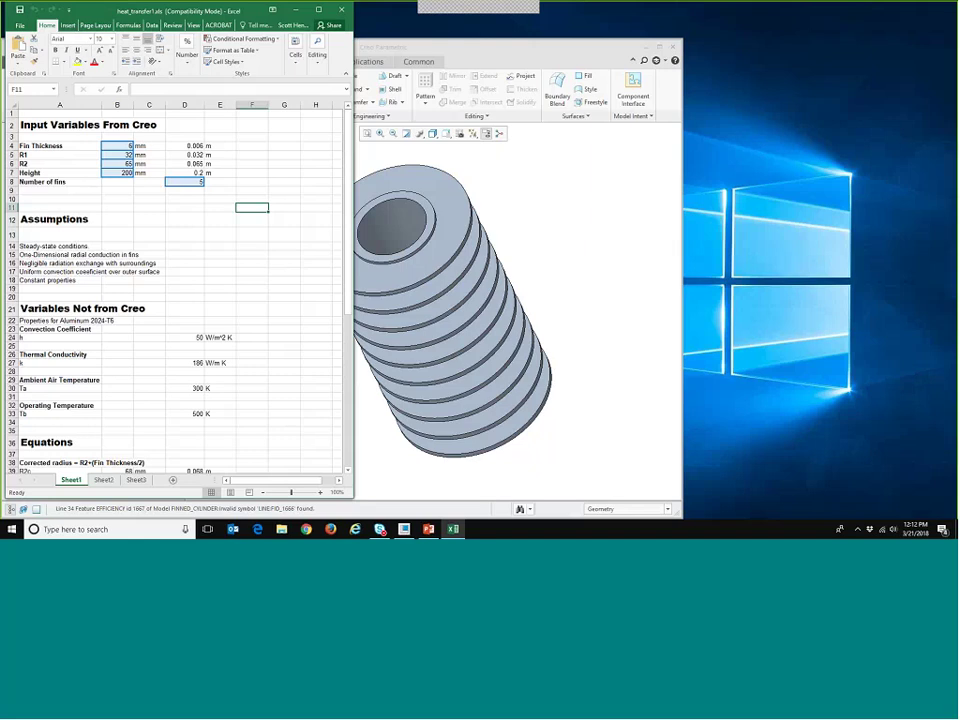
pyautogui.scroll(-5, 210, 277)
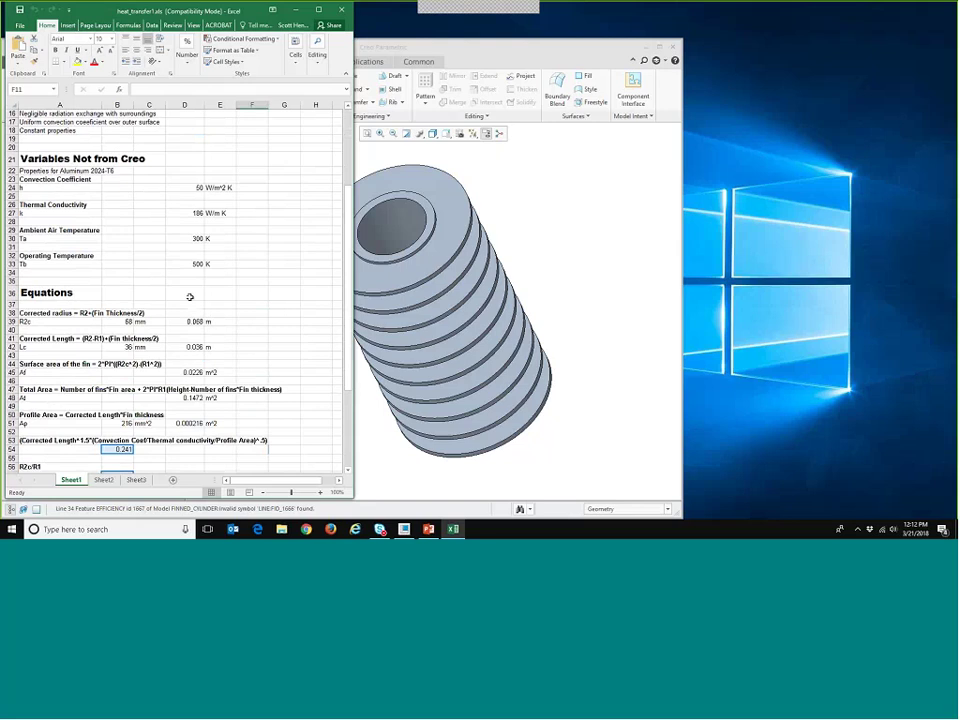
pyautogui.scroll(-3, 189, 297)
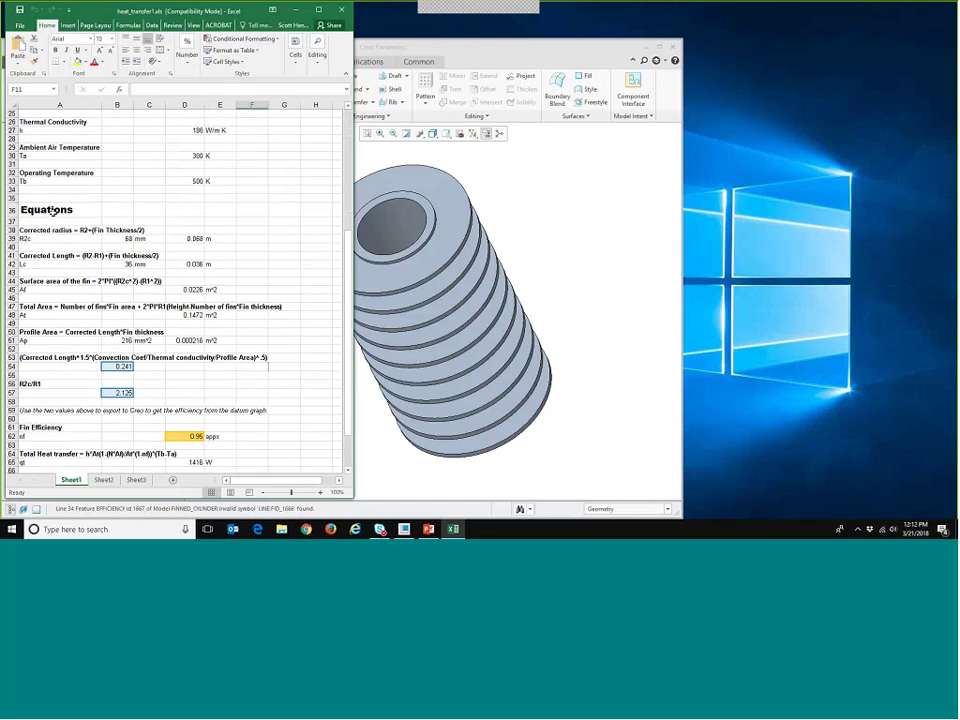
pyautogui.scroll(-1, 124, 229)
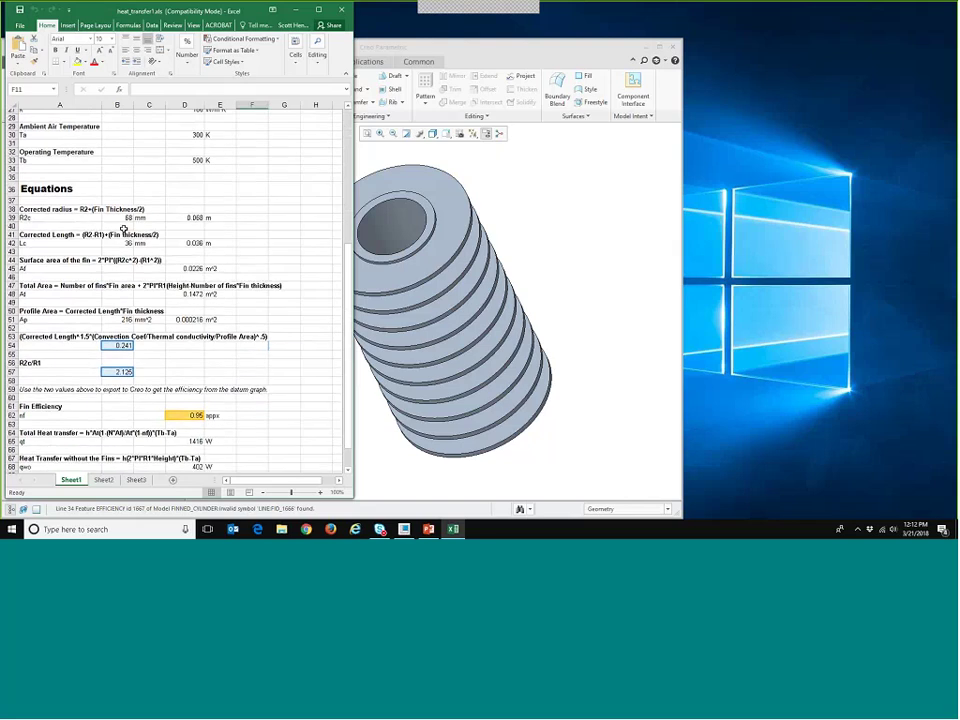
pyautogui.scroll(-1, 124, 229)
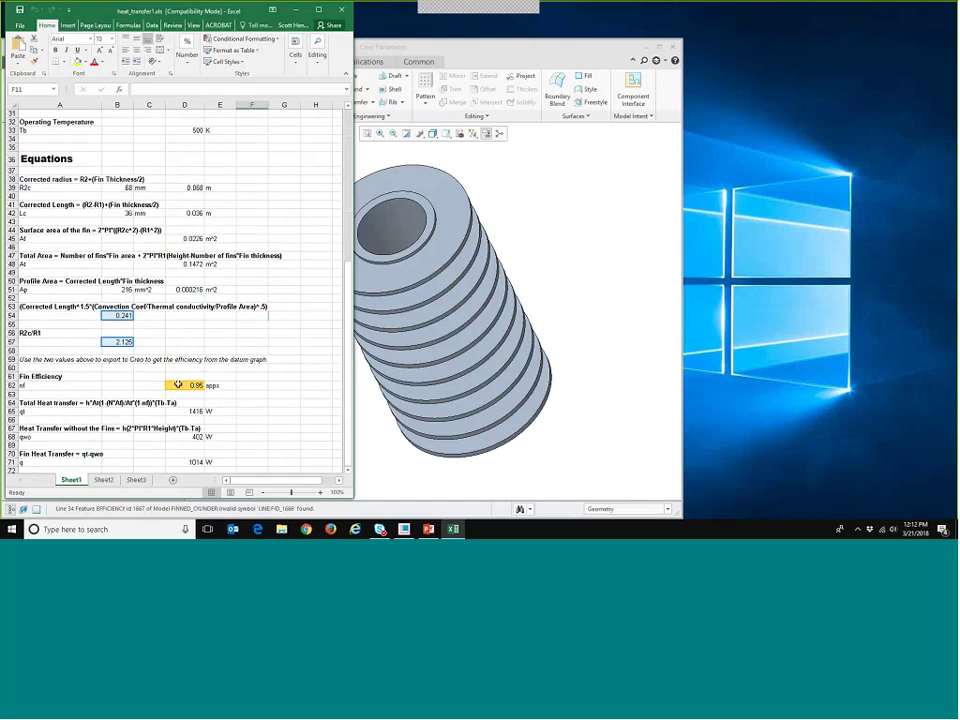
pyautogui.scroll(-2, 178, 384)
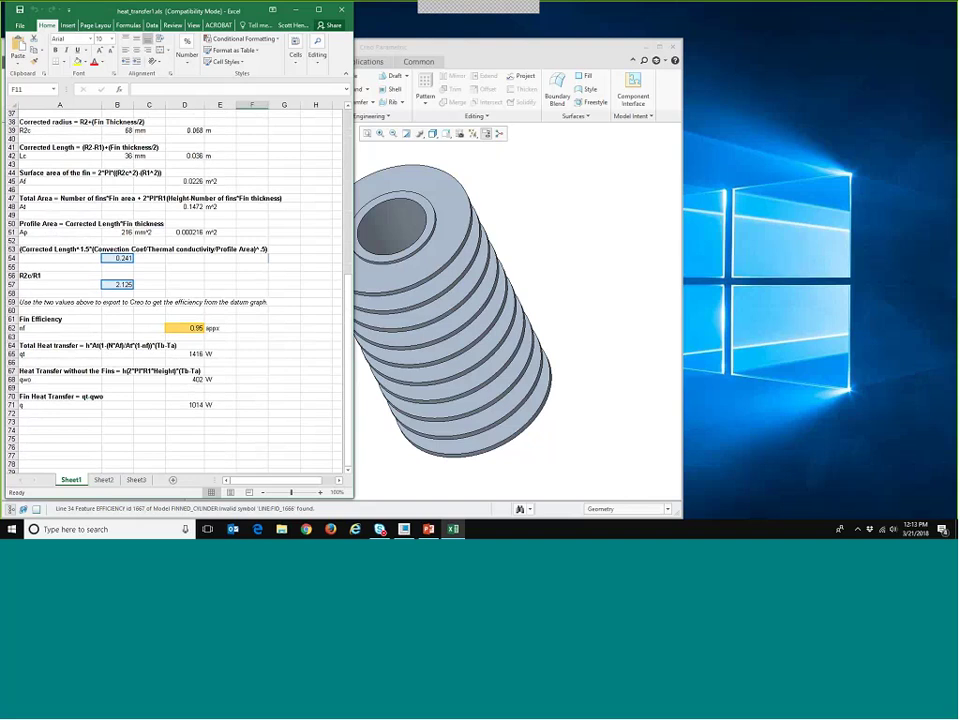
pyautogui.scroll(4, 304, 362)
# Switch to Creo Parametric and inspect the relations defining the EFFICIENCY analysis feature, leaving without changes.
pyautogui.click(516, 46)
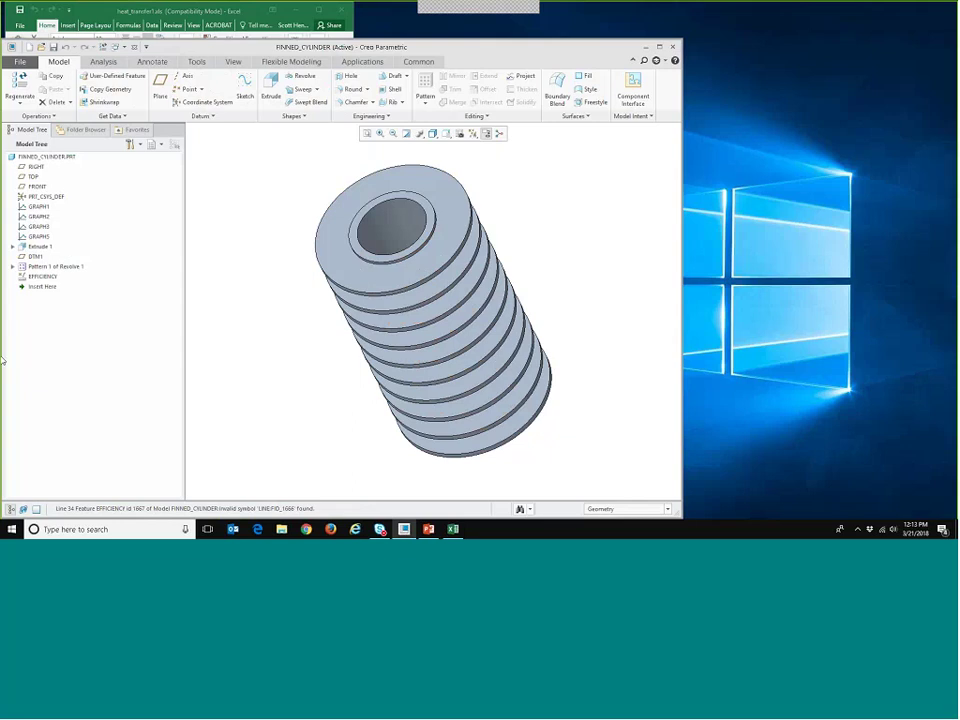
pyautogui.click(44, 276)
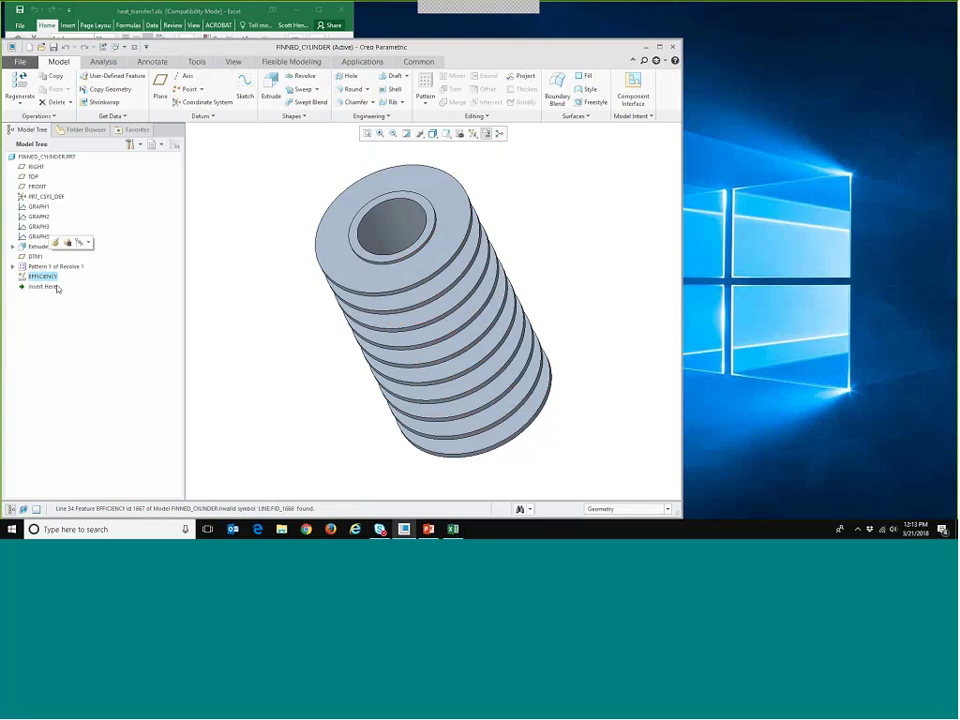
pyautogui.click(56, 242)
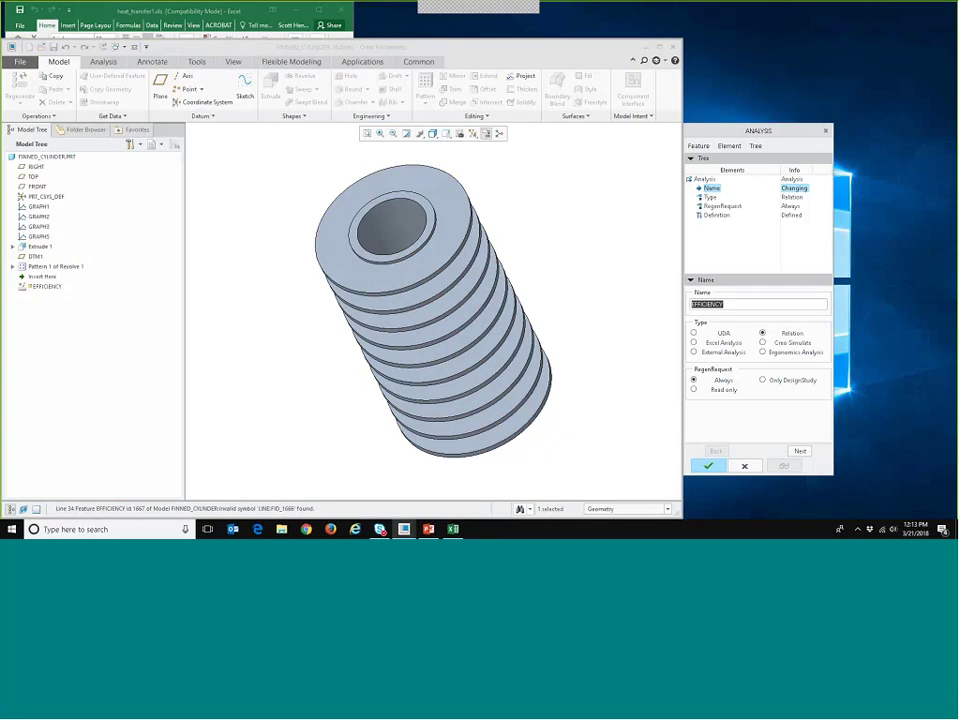
pyautogui.click(801, 451)
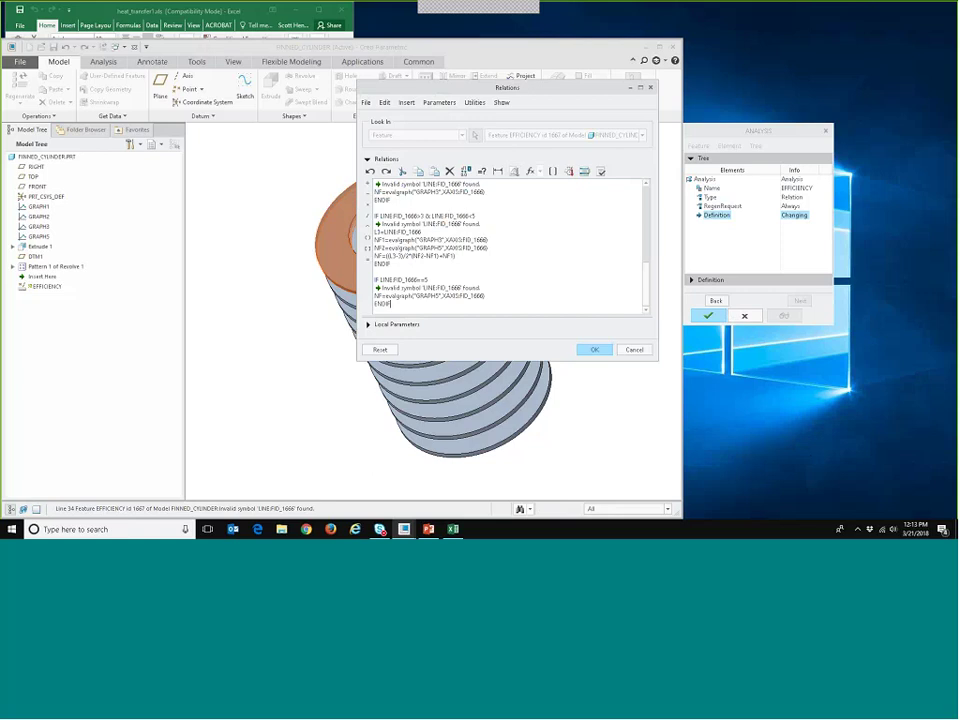
pyautogui.scroll(5, 508, 231)
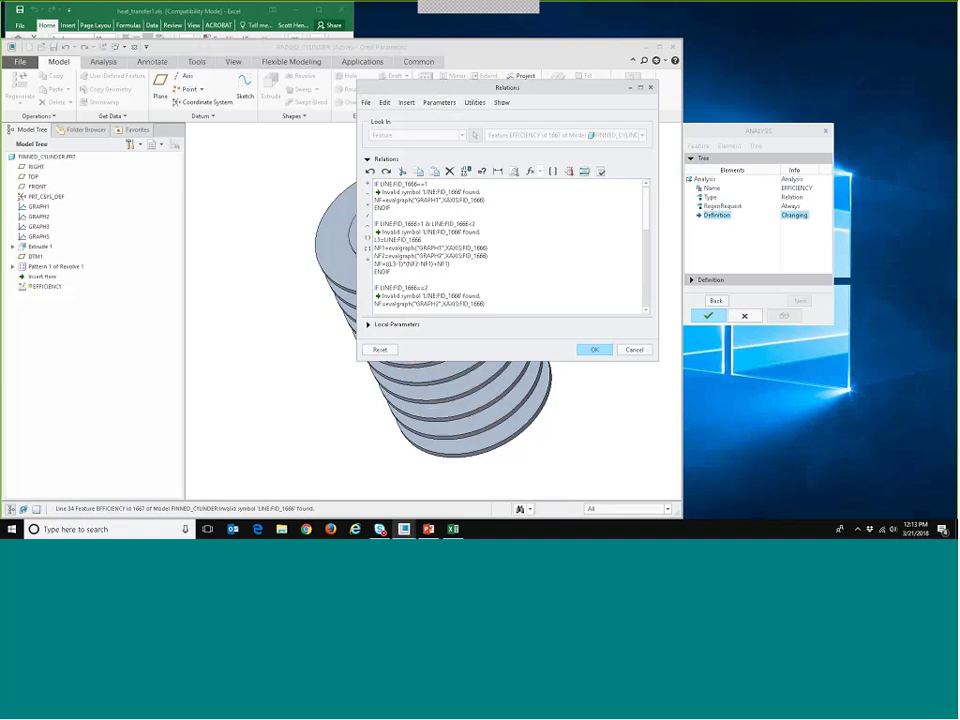
pyautogui.click(632, 353)
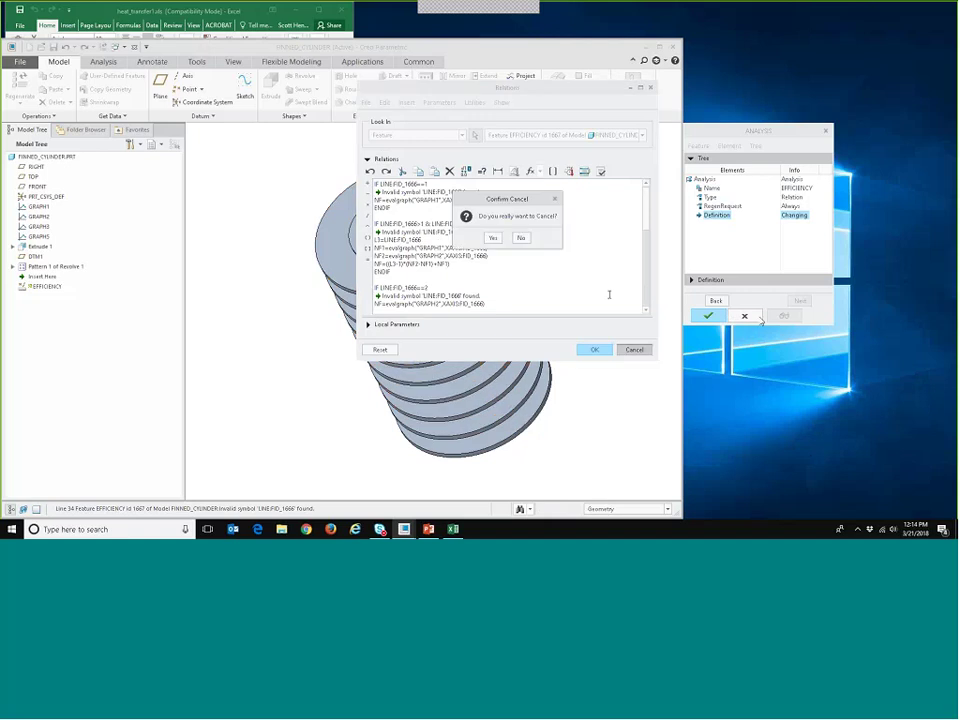
pyautogui.press('Return')
pyautogui.click(744, 316)
pyautogui.press('Return')
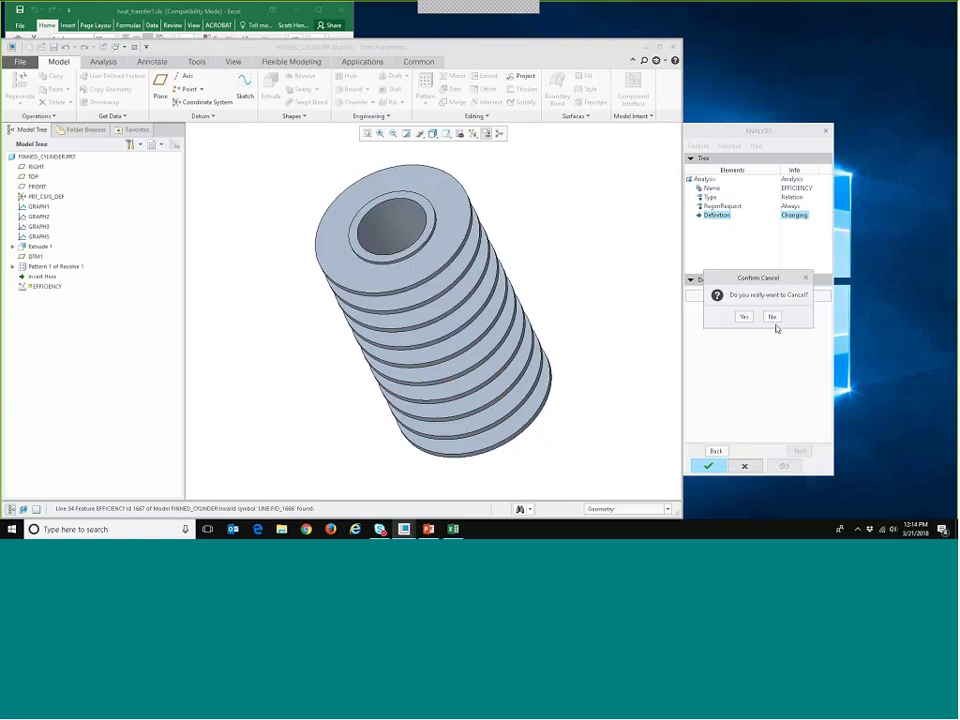
pyautogui.click(745, 317)
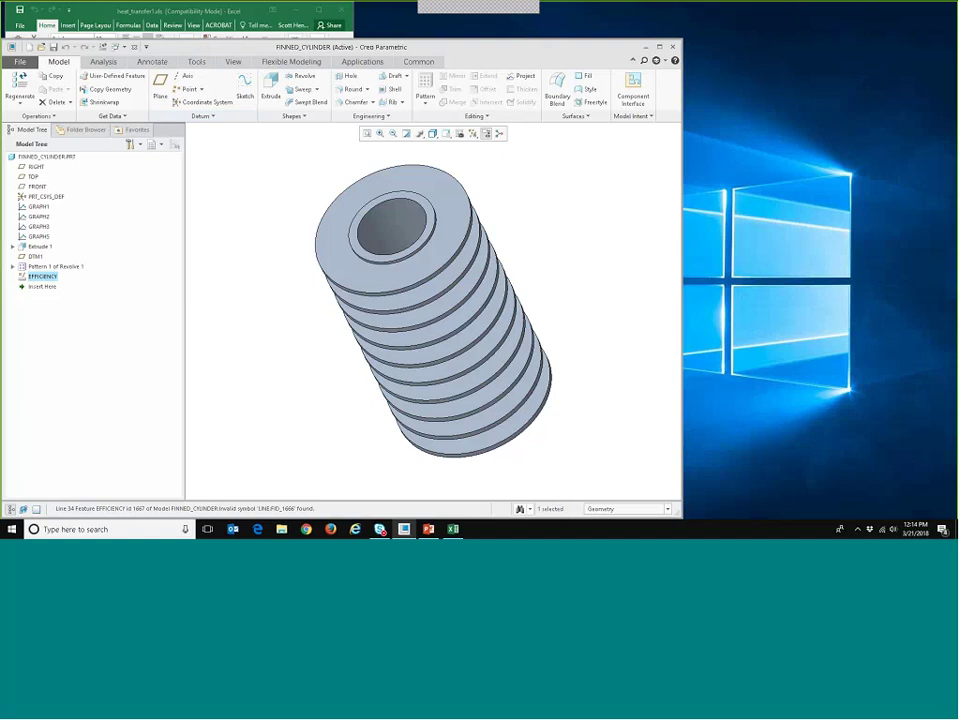
# Switch to Excel and close the heat_transfer1.xls workbook.
pyautogui.click(181, 12)
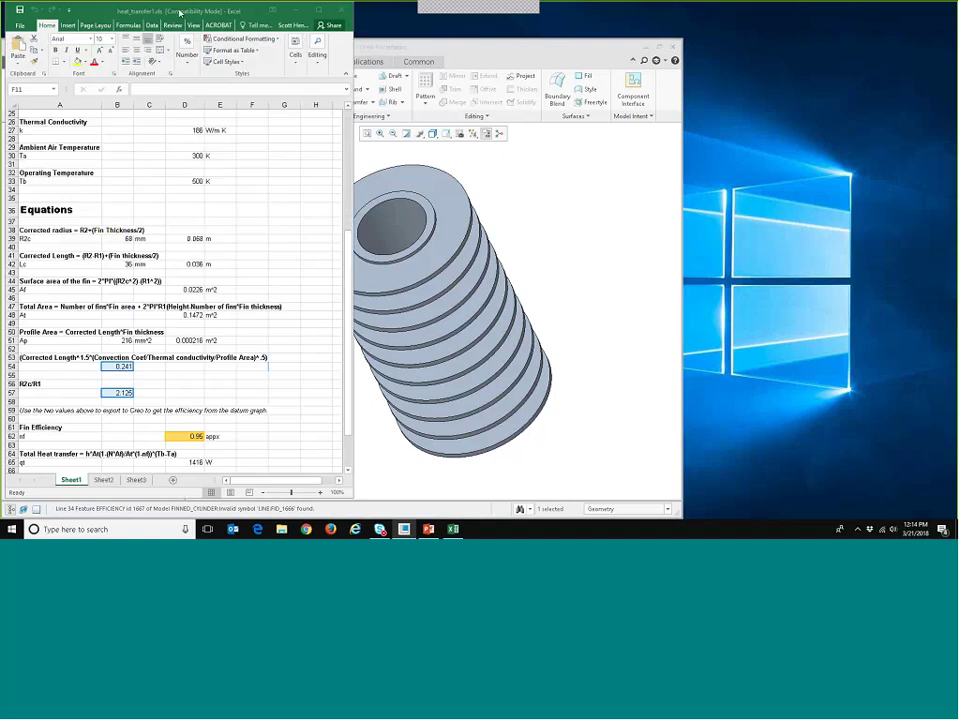
pyautogui.click(343, 12)
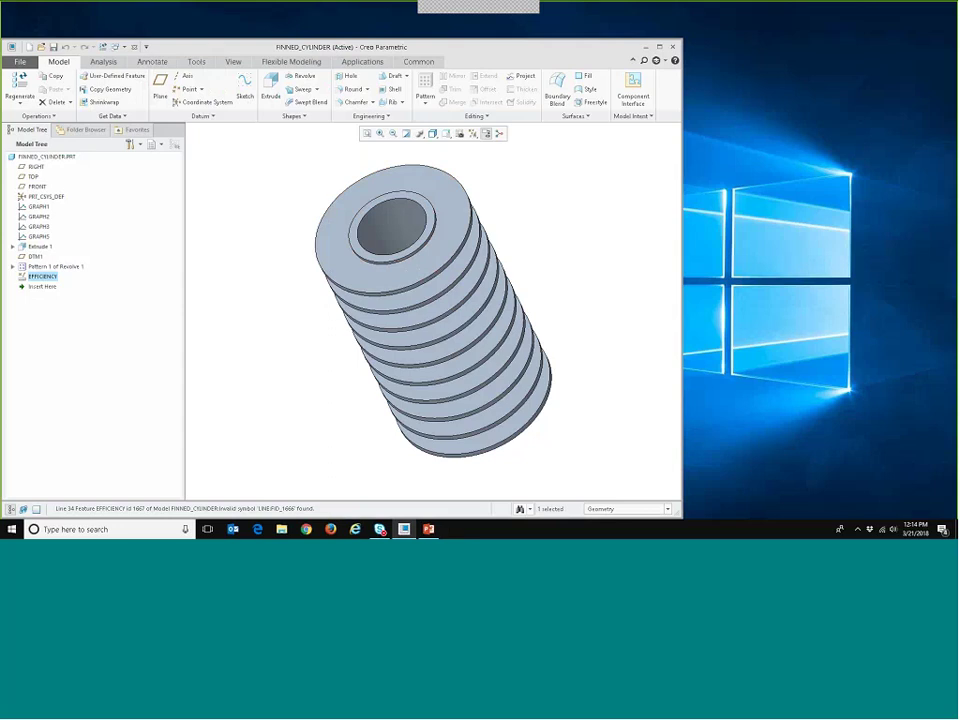
# Start a new analysis feature named FINS_FOR_EXCEL with the Relation type.
pyautogui.click(103, 61)
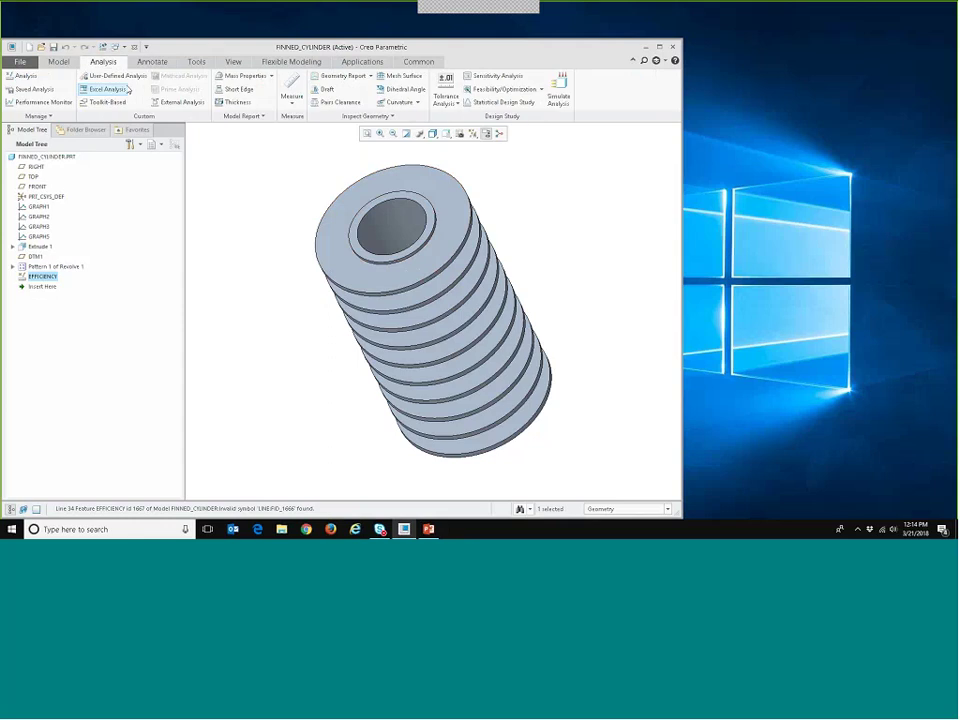
pyautogui.click(40, 82)
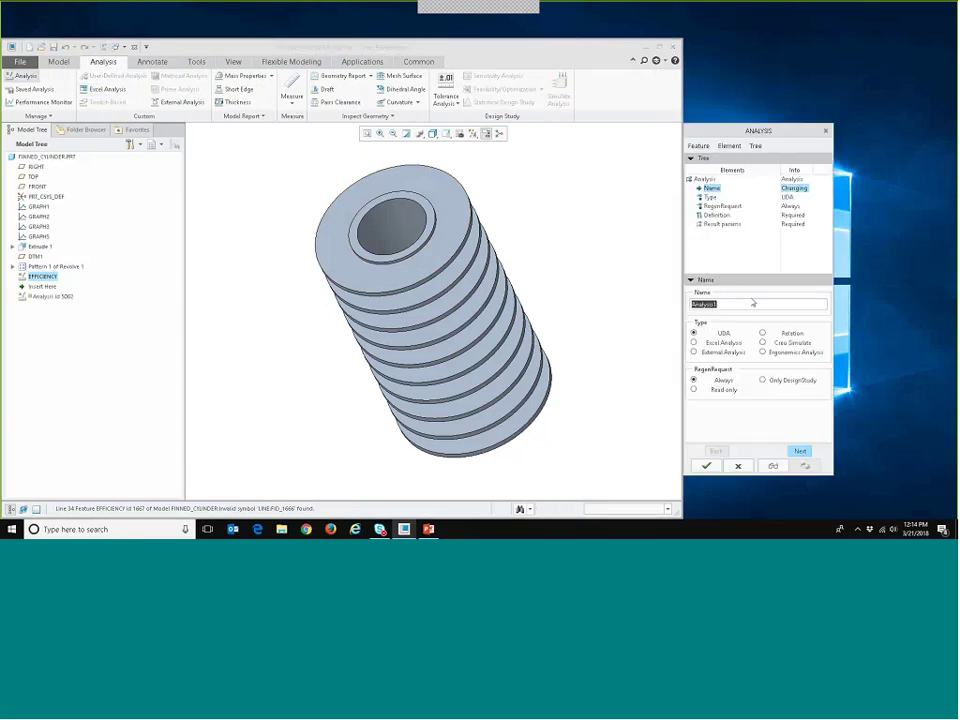
pyautogui.moveTo(750, 134); pyautogui.dragTo(564, 80)
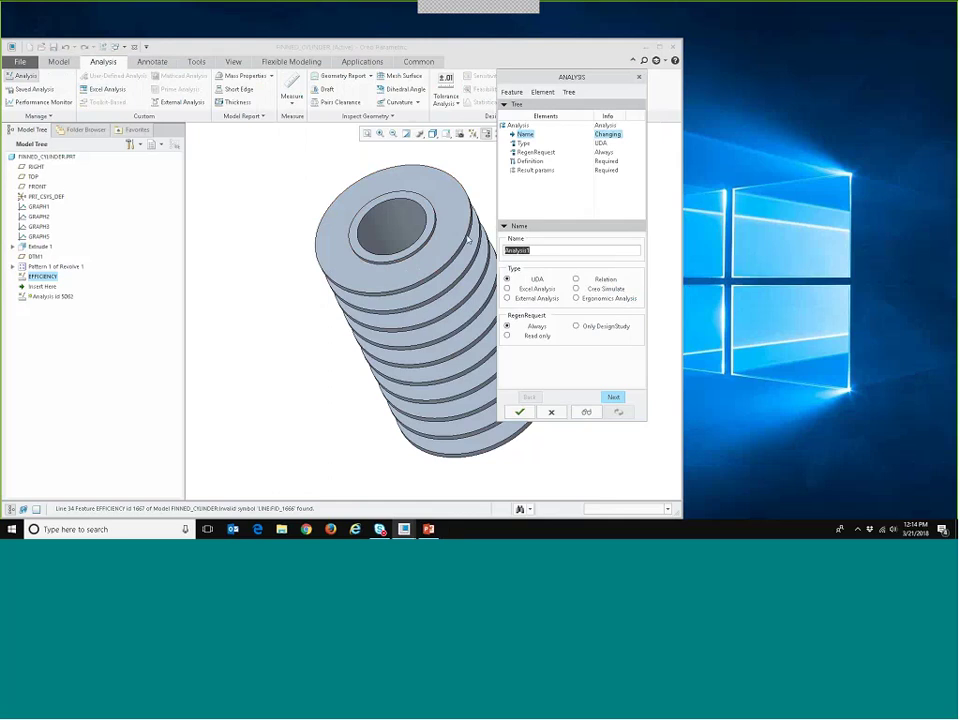
pyautogui.write('E')
pyautogui.write('INS_FOR_ESC')
pyautogui.write('EL')
pyautogui.press('Return')
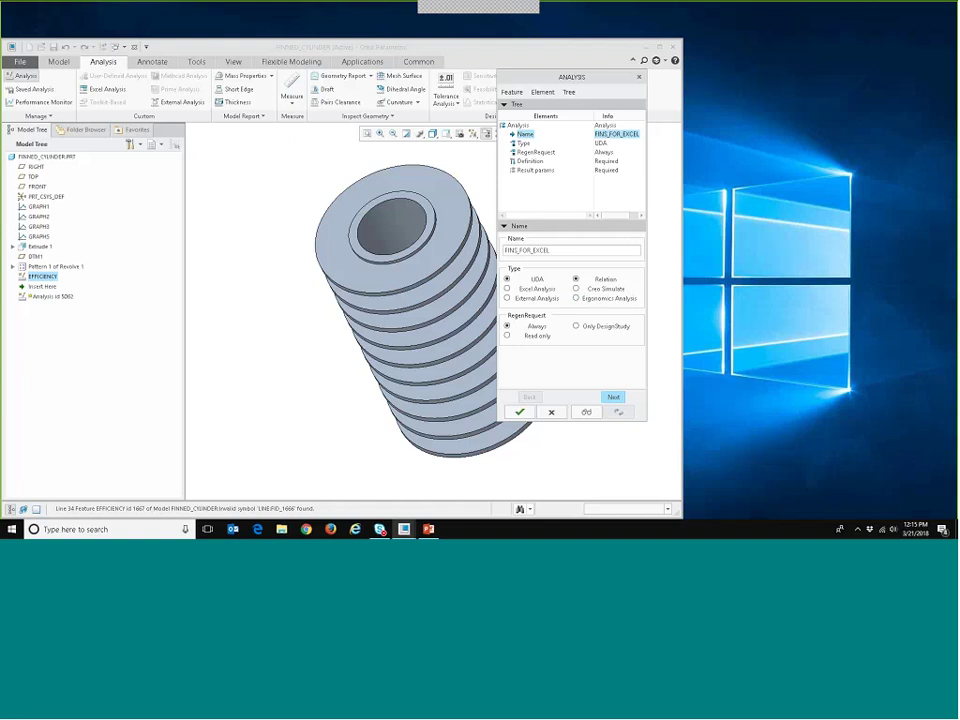
pyautogui.click(576, 279)
# Define the FINS_FOR_EXCEL analysis with the relation FINS=N and complete the feature.
pyautogui.click(612, 397)
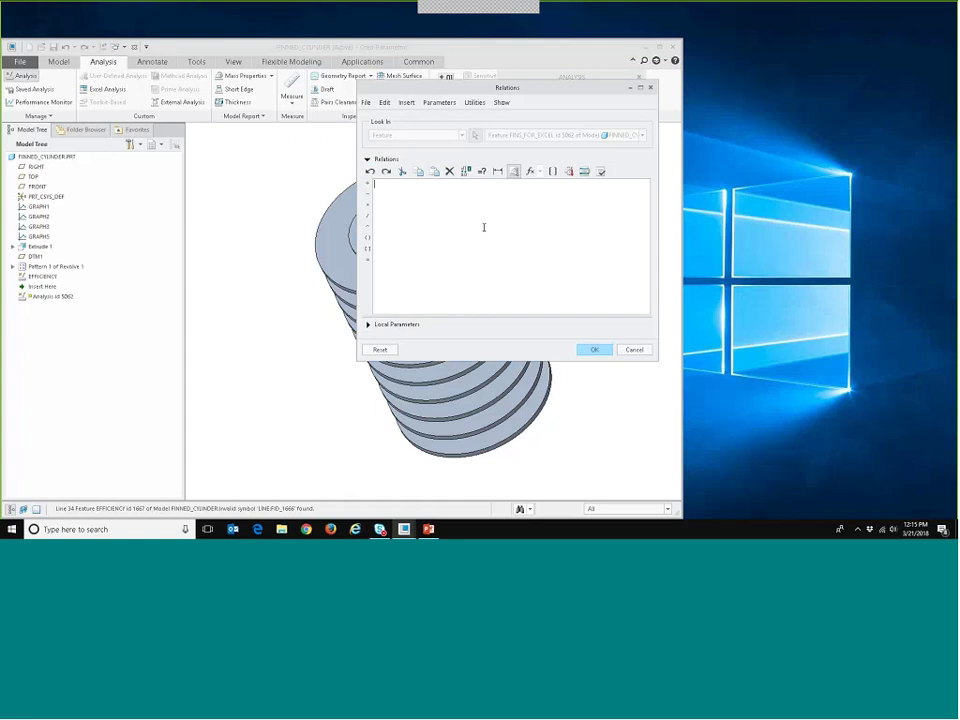
pyautogui.write('FINS=N')
pyautogui.click(594, 349)
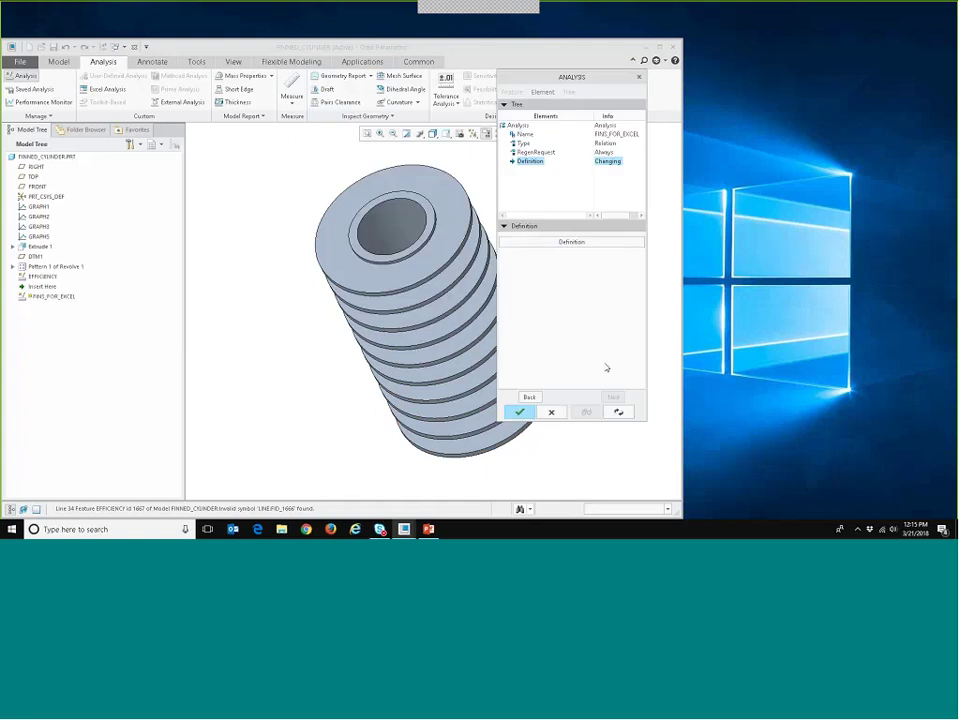
pyautogui.click(520, 412)
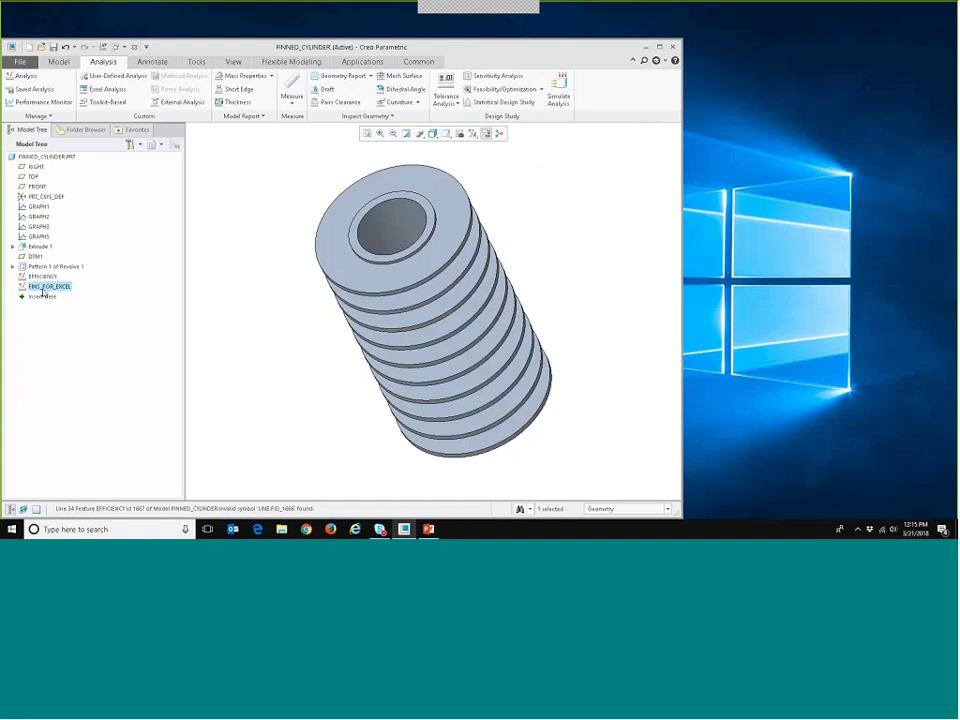
# Reorder FINS_FOR_EXCEL before EFFICIENCY in the model tree and set the insertion point between the two features.
pyautogui.moveTo(43, 290); pyautogui.dragTo(45, 274)
pyautogui.click(40, 297)
pyautogui.click(40, 300)
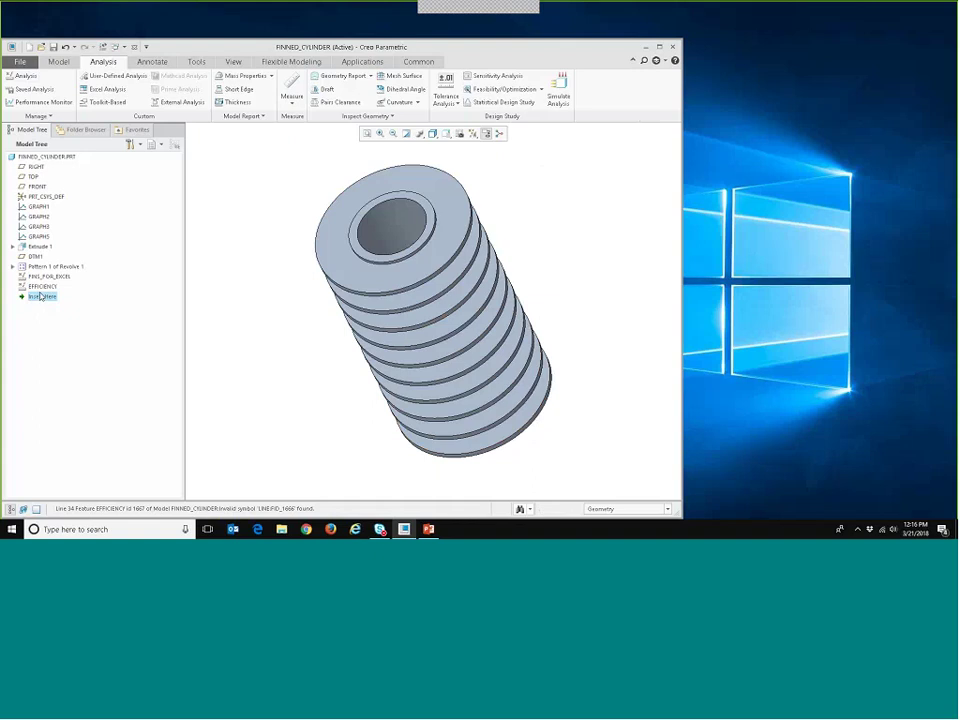
pyautogui.moveTo(40, 297); pyautogui.dragTo(40, 278)
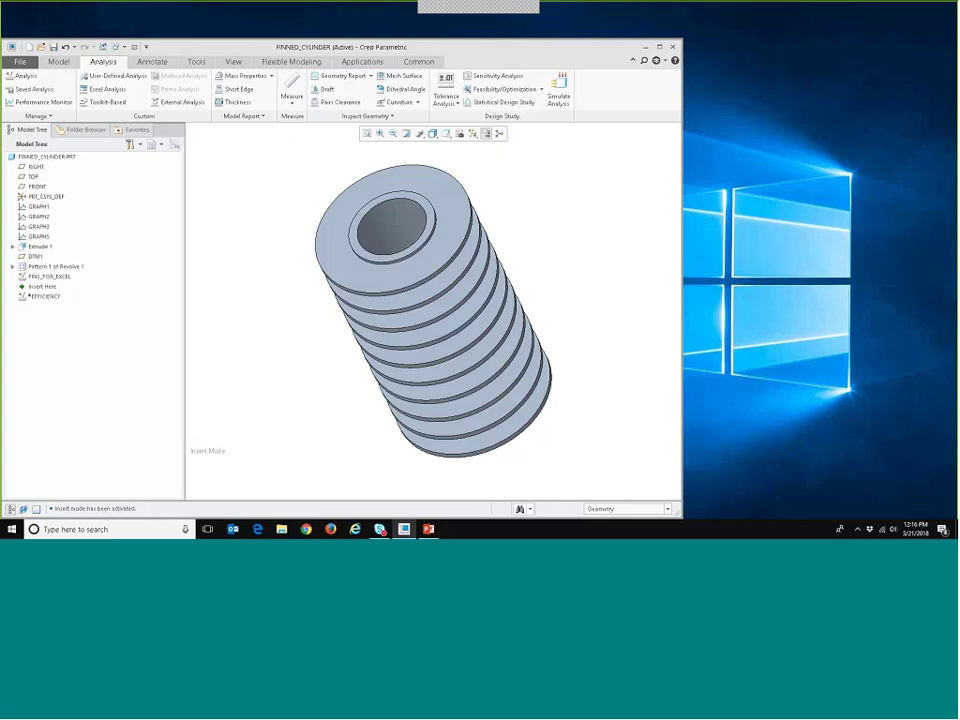
# Start a new analysis feature named FIND_EFFICIENCY with the Excel Analysis type.
pyautogui.click(18, 77)
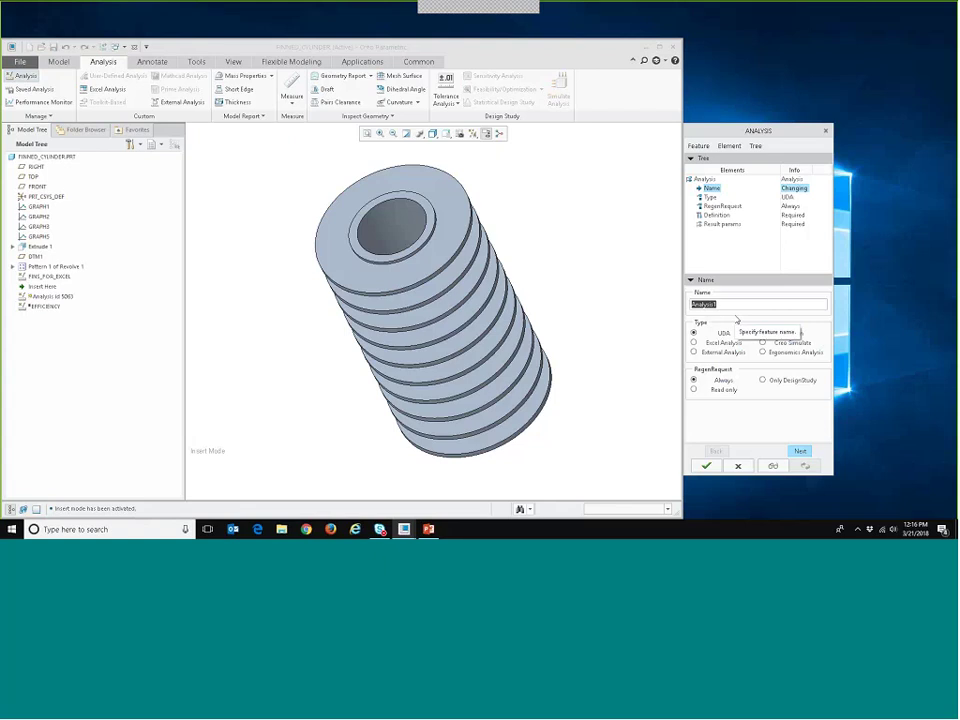
pyautogui.write('FIND_EFFICIE')
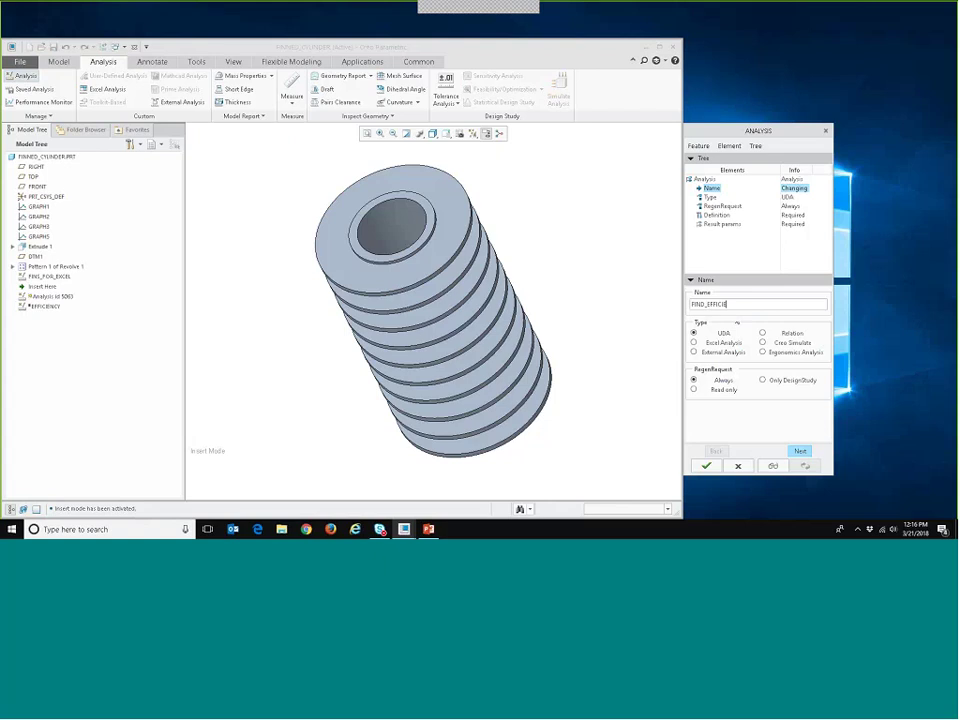
pyautogui.write('NCY')
pyautogui.press('Return')
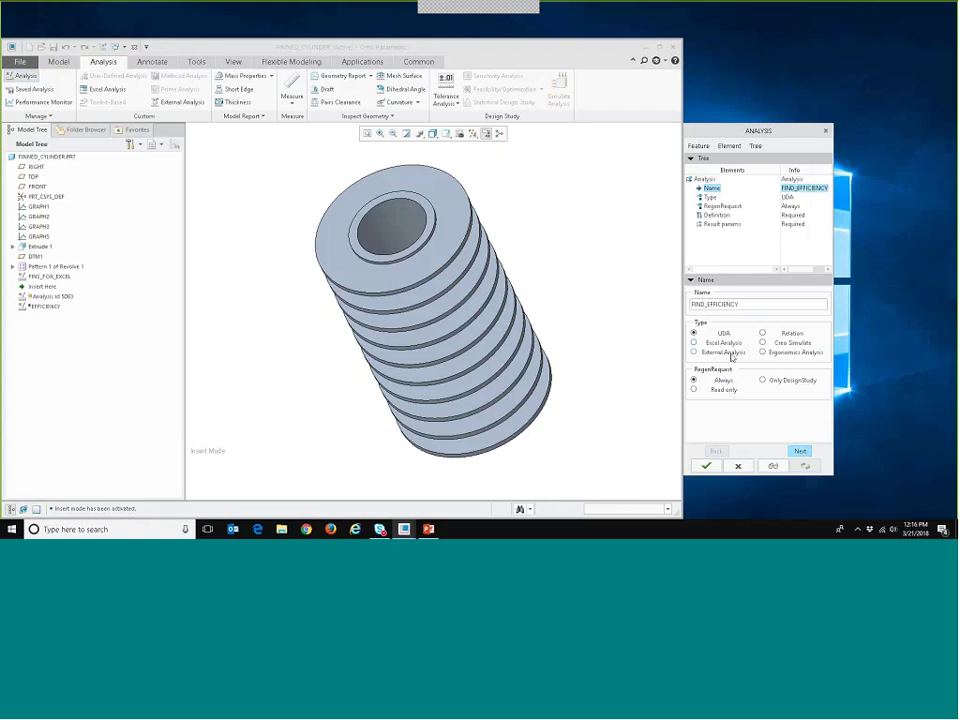
pyautogui.click(723, 343)
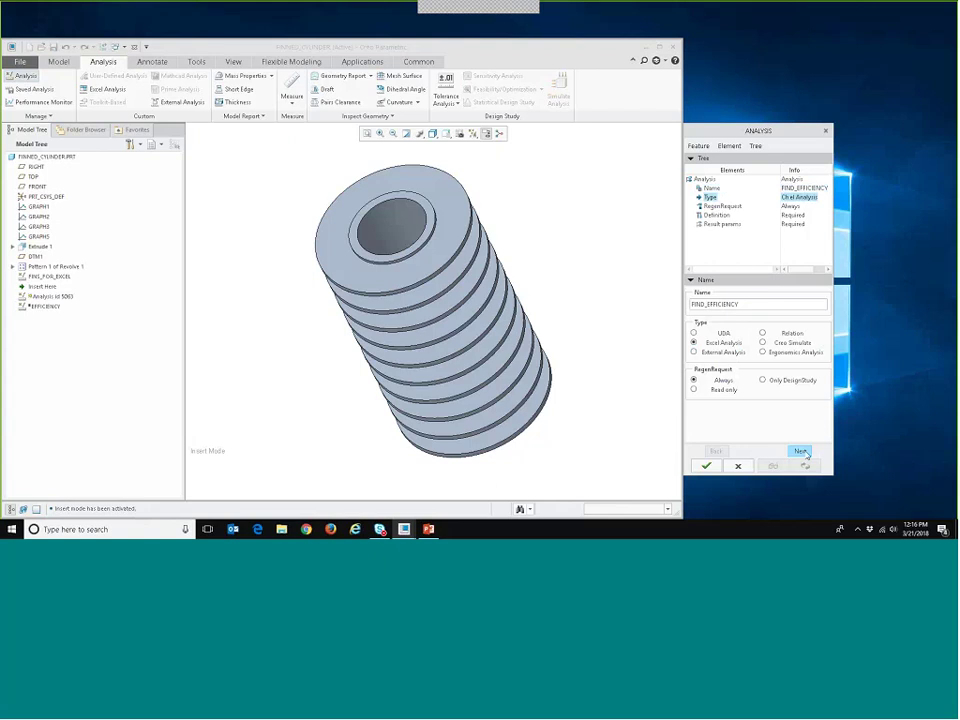
# Open the Excel analysis definition and load the heat_transfer1.xls file into it.
pyautogui.click(800, 451)
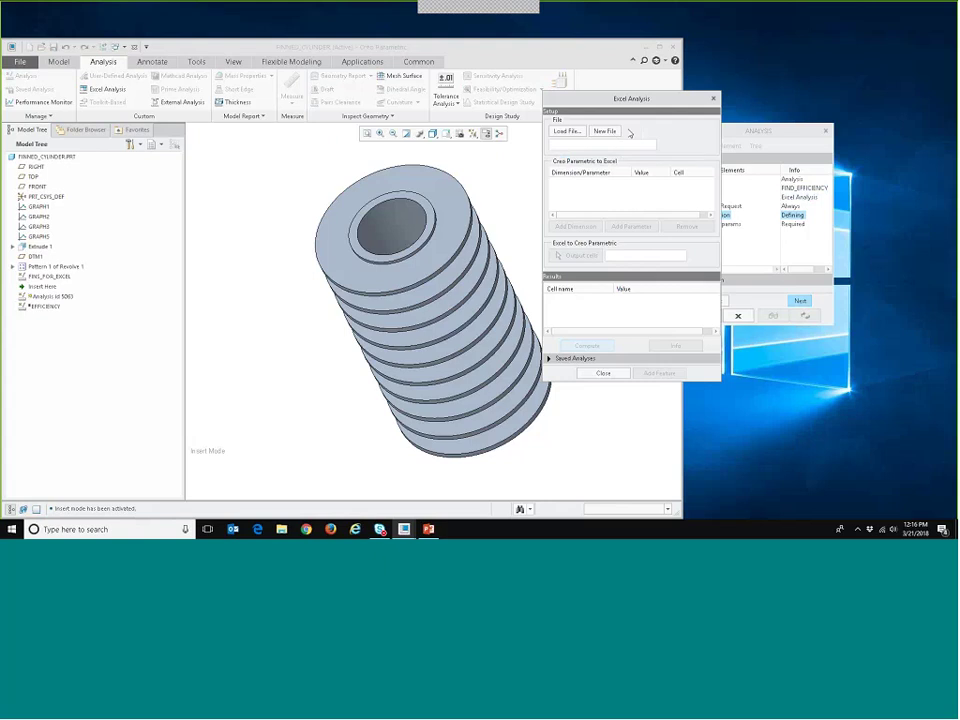
pyautogui.click(568, 131)
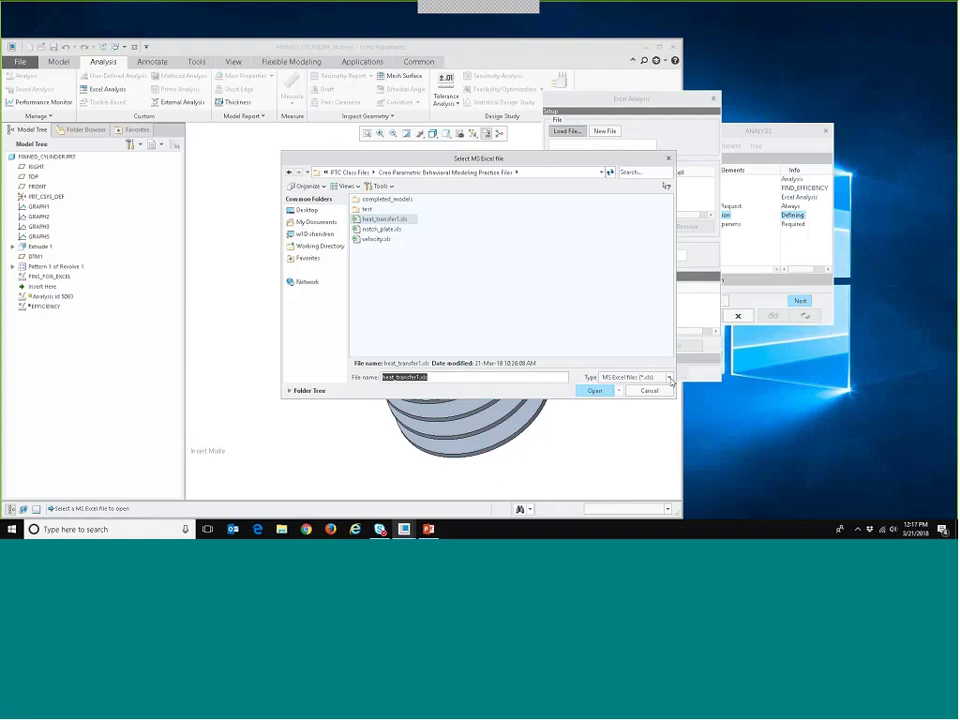
pyautogui.click(669, 378)
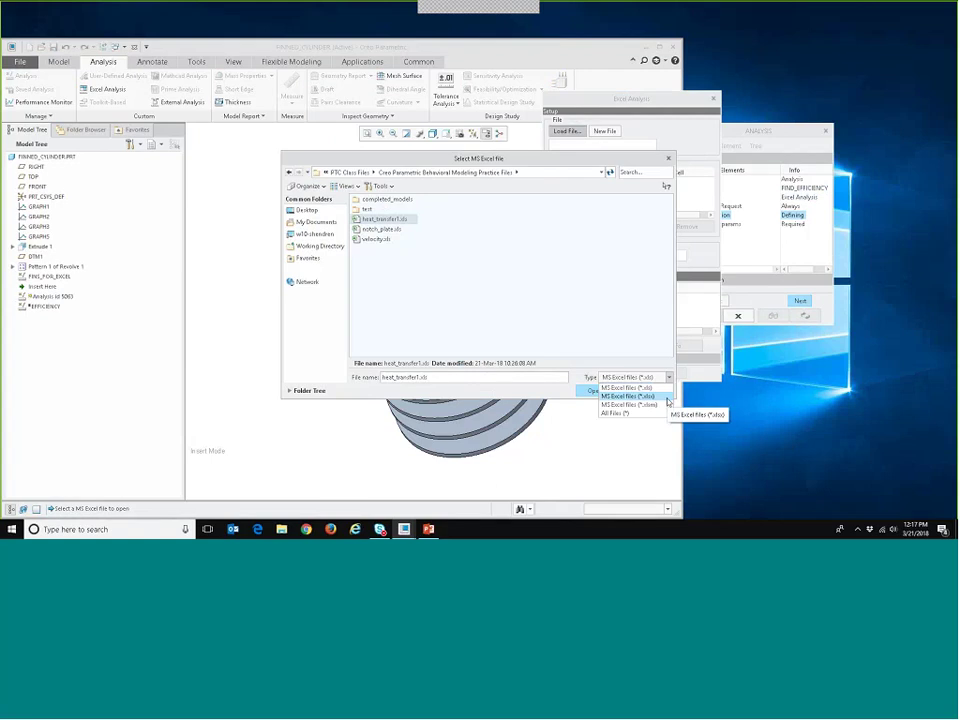
pyautogui.click(500, 300)
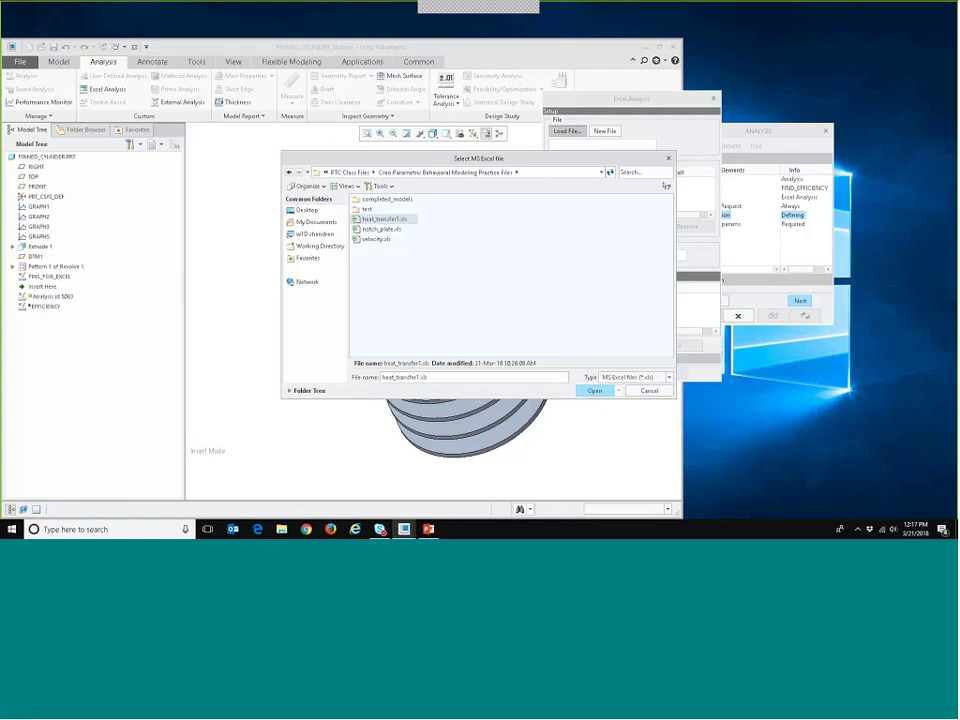
pyautogui.click(595, 391)
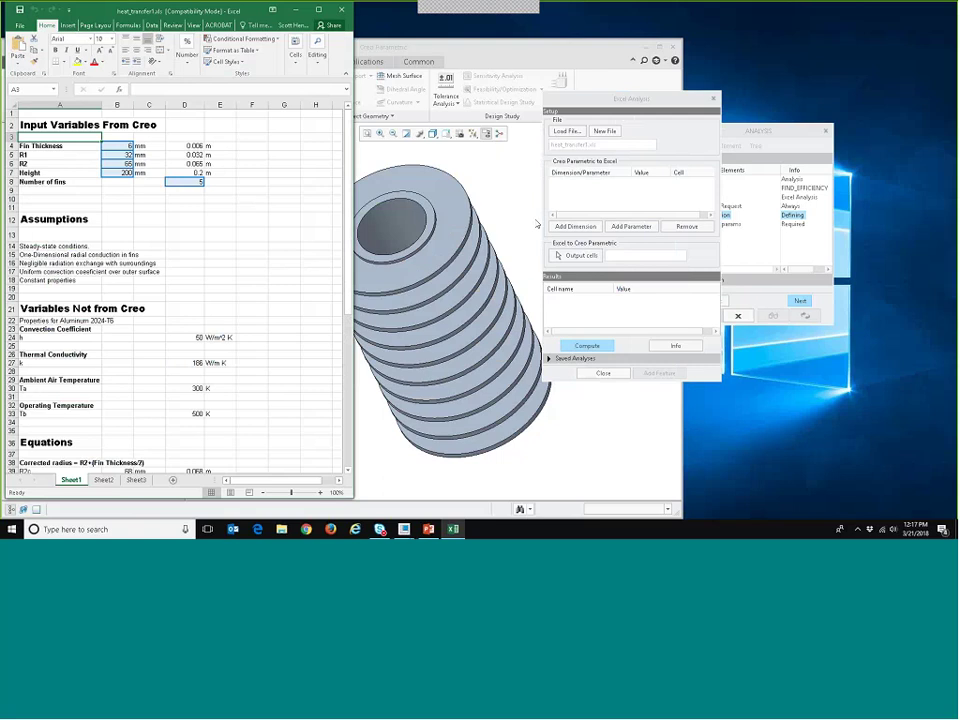
# Start adding dimensions to the Excel analysis, show those of the cylinder extrusion and bottom fin, and switch them to symbolic names.
pyautogui.click(566, 230)
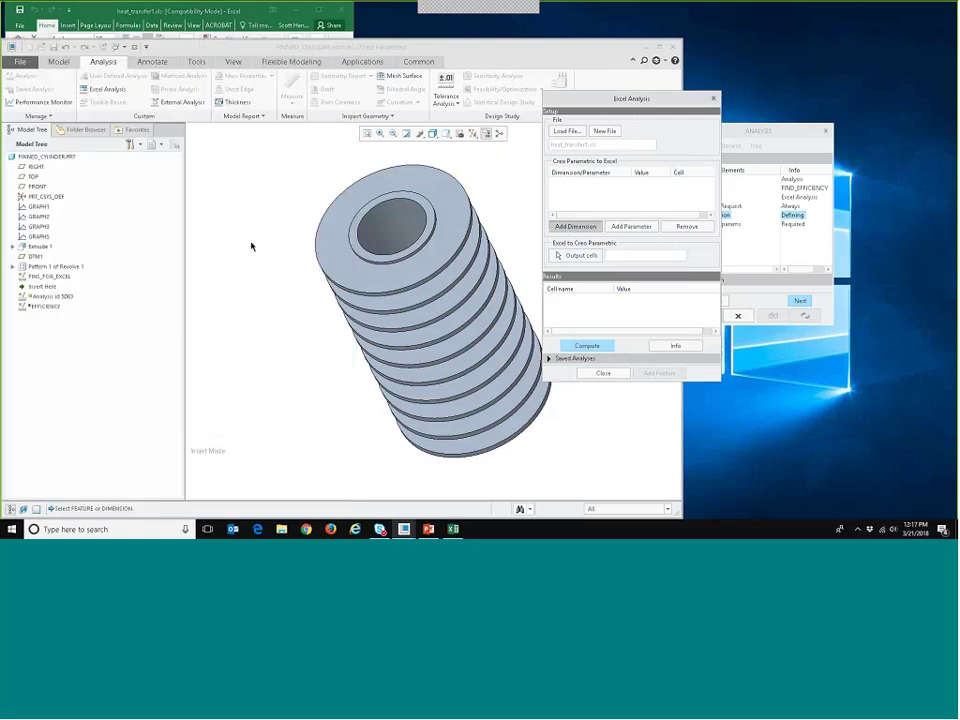
pyautogui.keyDown('shift'); pyautogui.moveTo(300, 330); pyautogui.dragTo(272, 301, button='middle'); pyautogui.keyUp('shift')
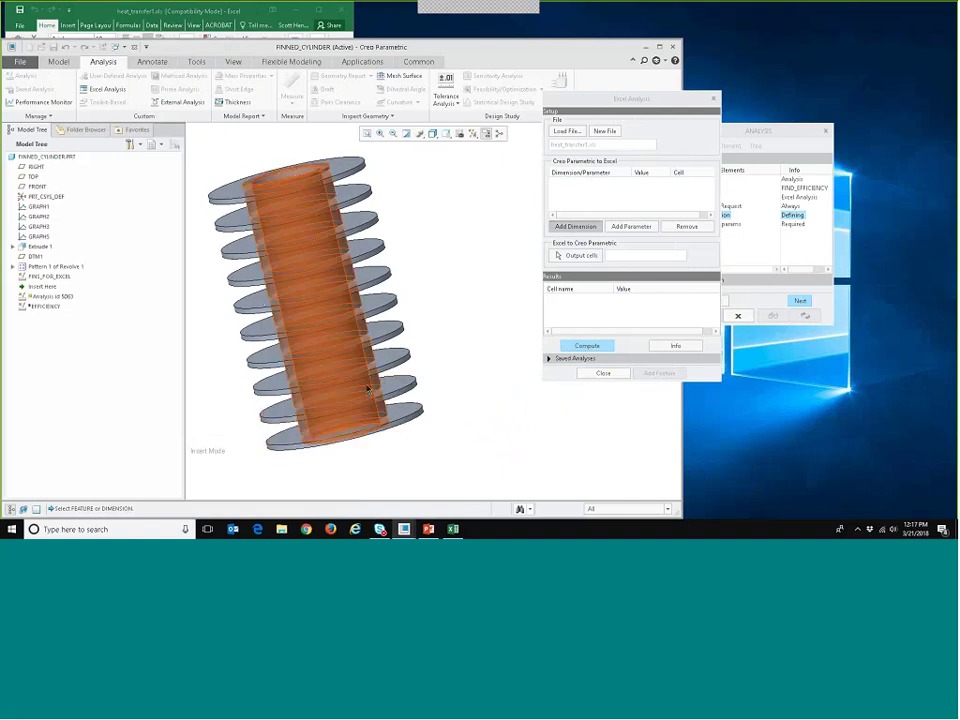
pyautogui.click(278, 294)
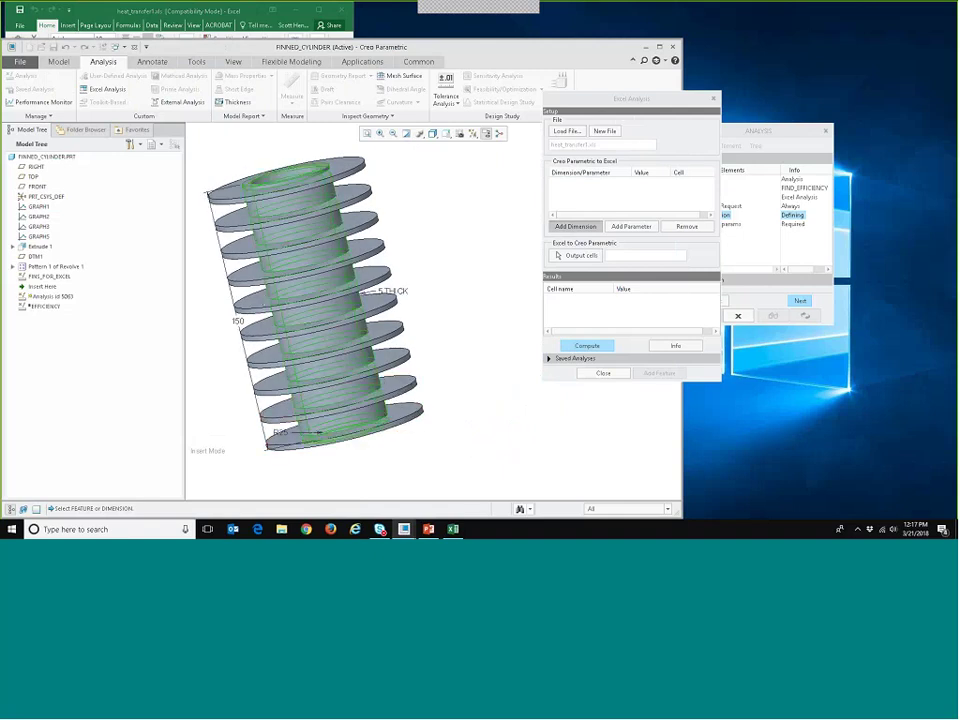
pyautogui.click(420, 414)
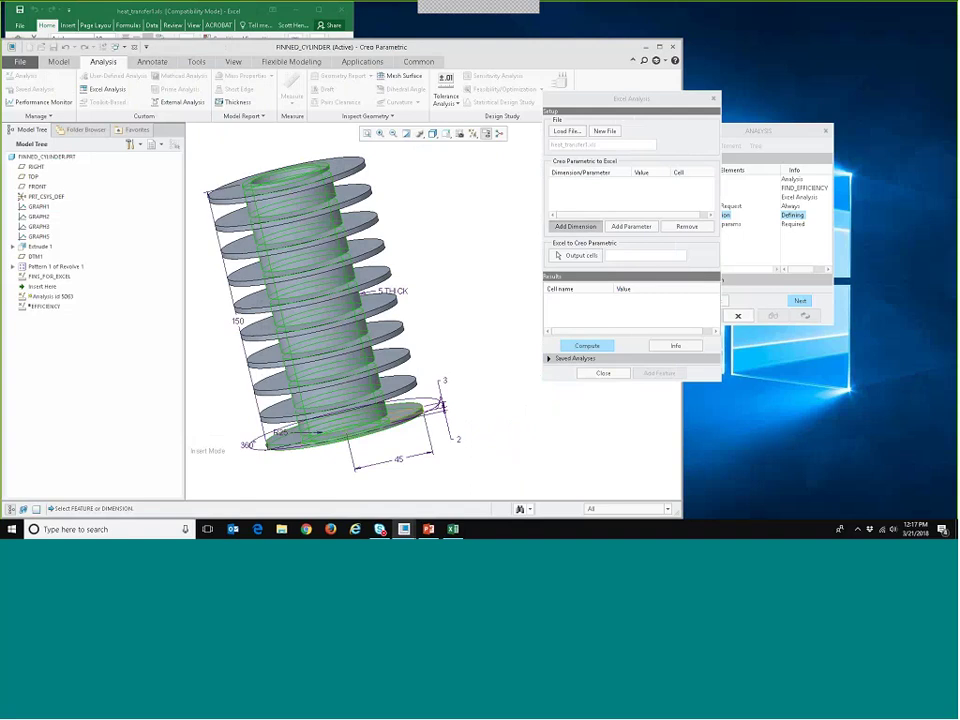
pyautogui.click(196, 61)
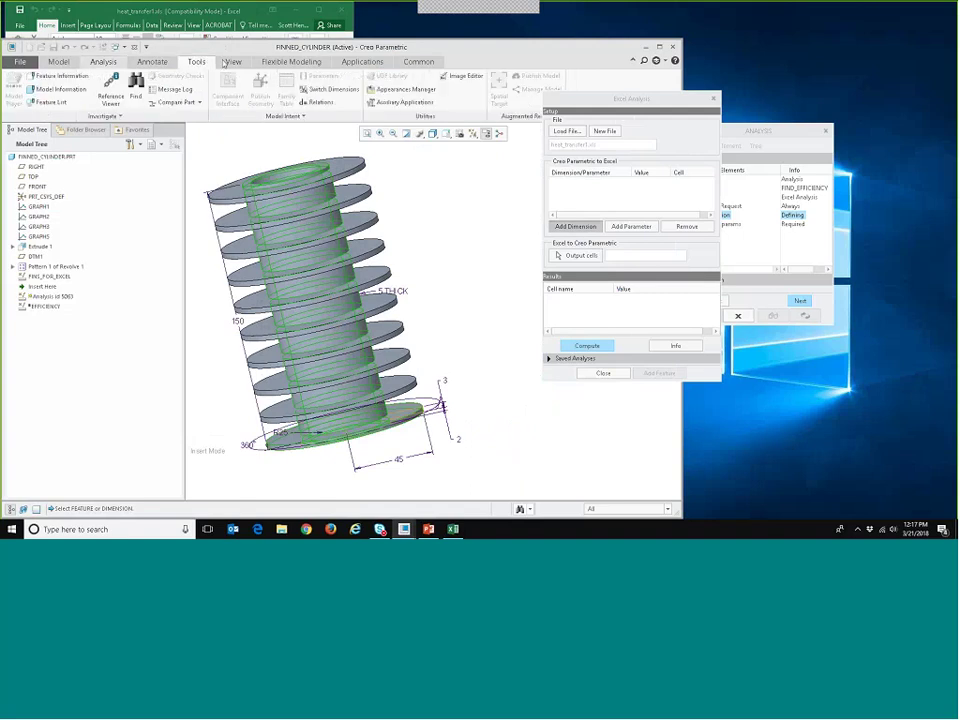
pyautogui.click(346, 91)
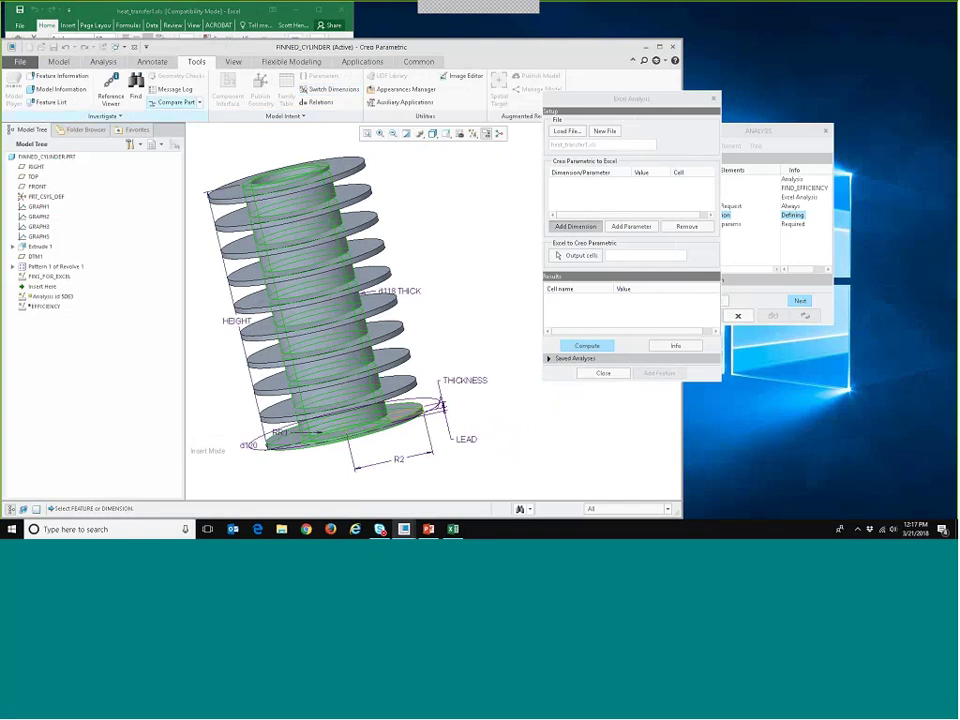
pyautogui.click(106, 62)
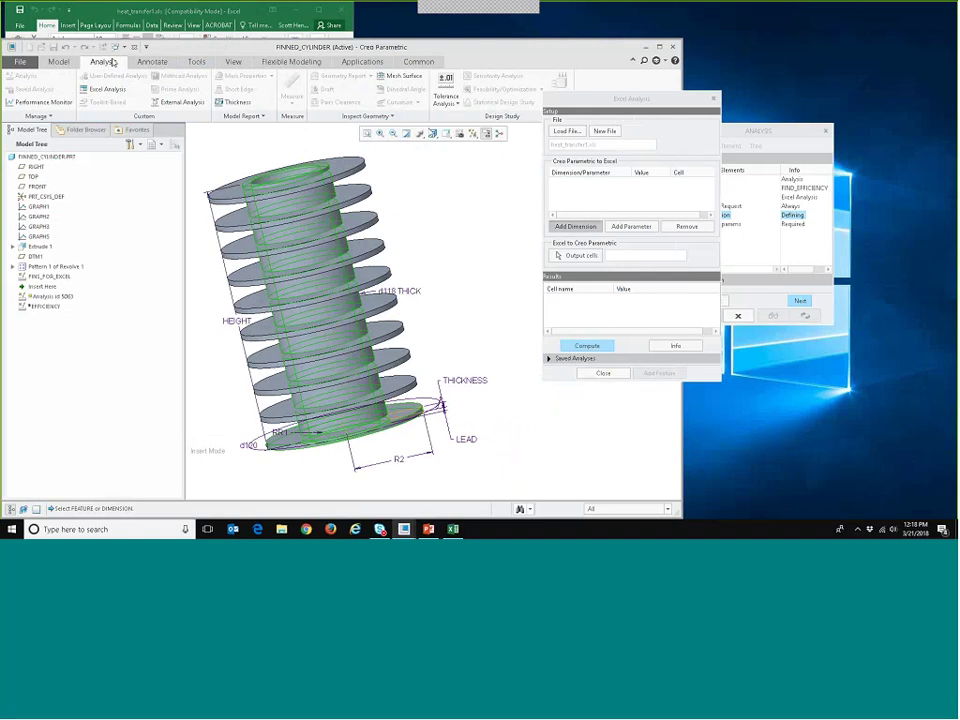
# Link the THICKNESS dimension to the Fin Thickness cell B4 of the spreadsheet.
pyautogui.click(477, 382)
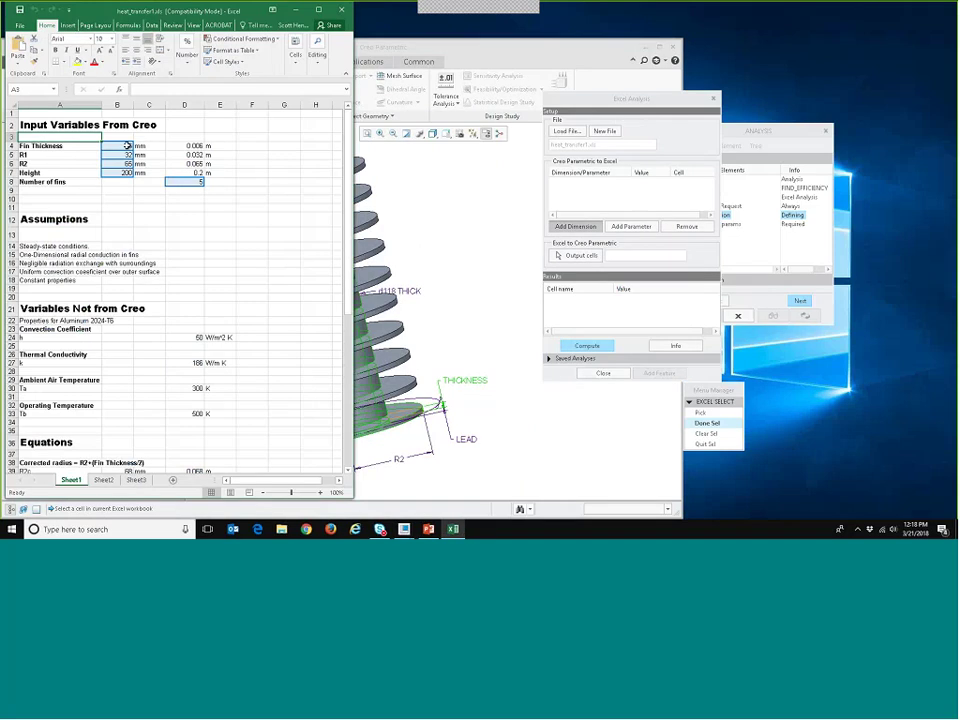
pyautogui.click(127, 146)
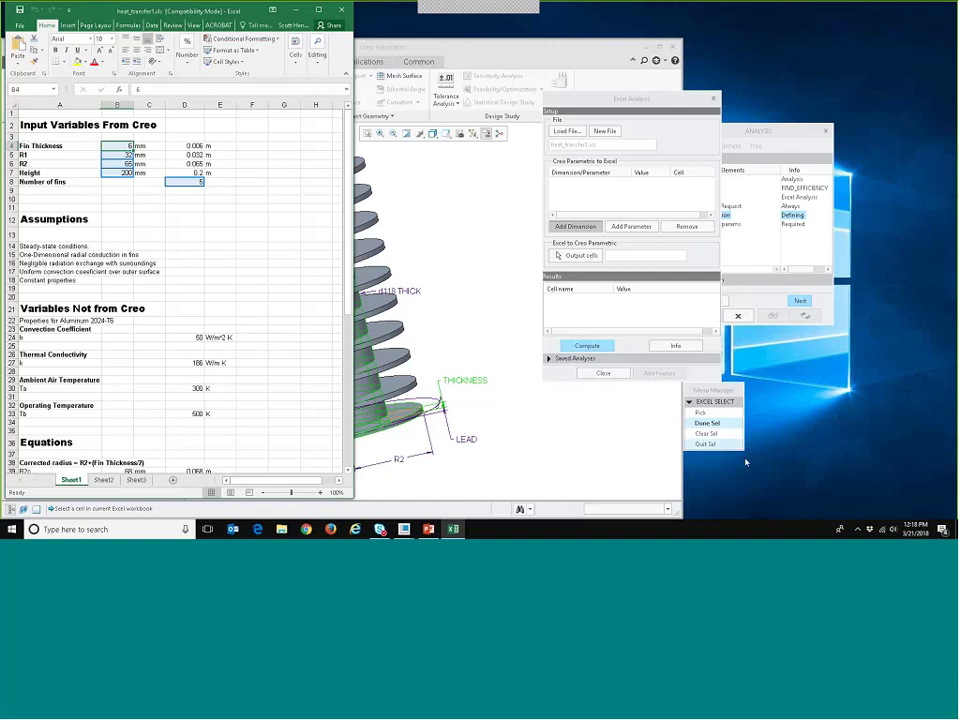
pyautogui.click(707, 423)
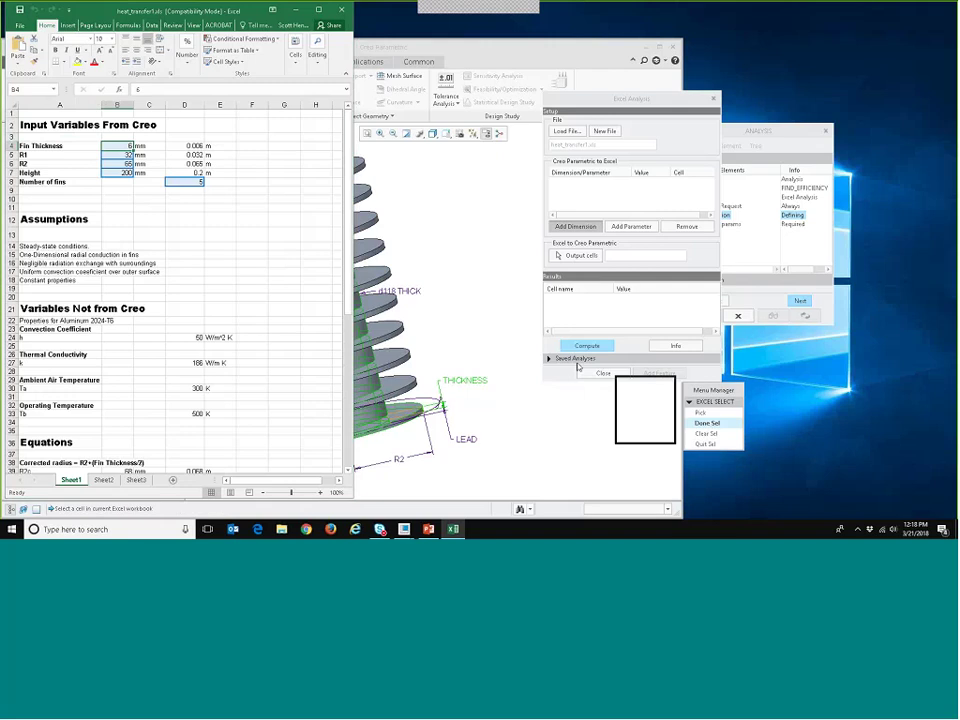
pyautogui.moveTo(577, 367); pyautogui.dragTo(489, 174)
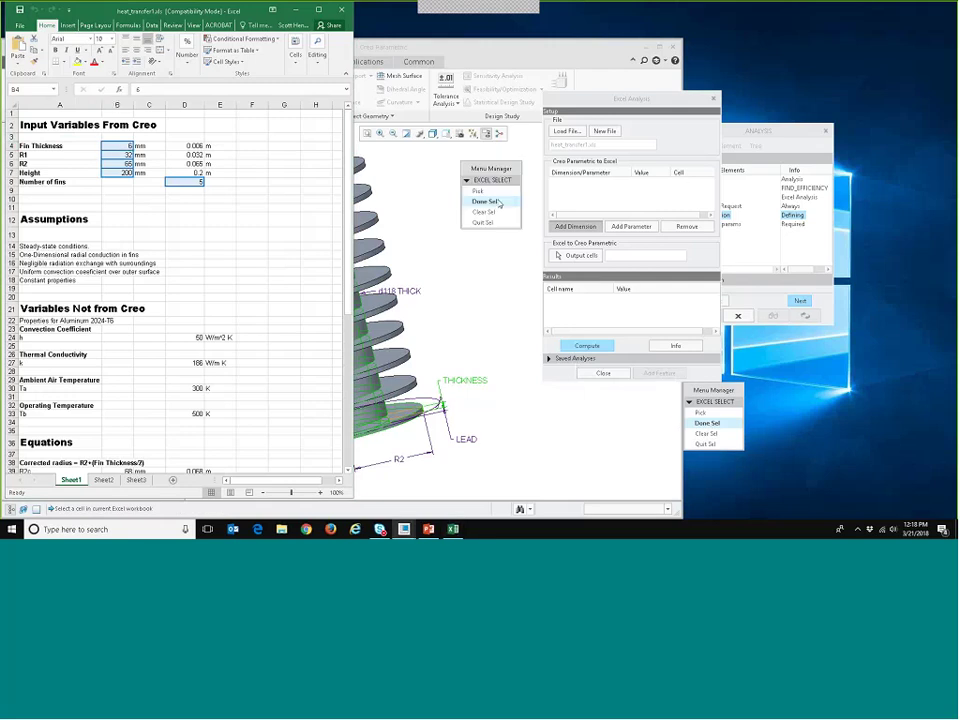
pyautogui.click(499, 204)
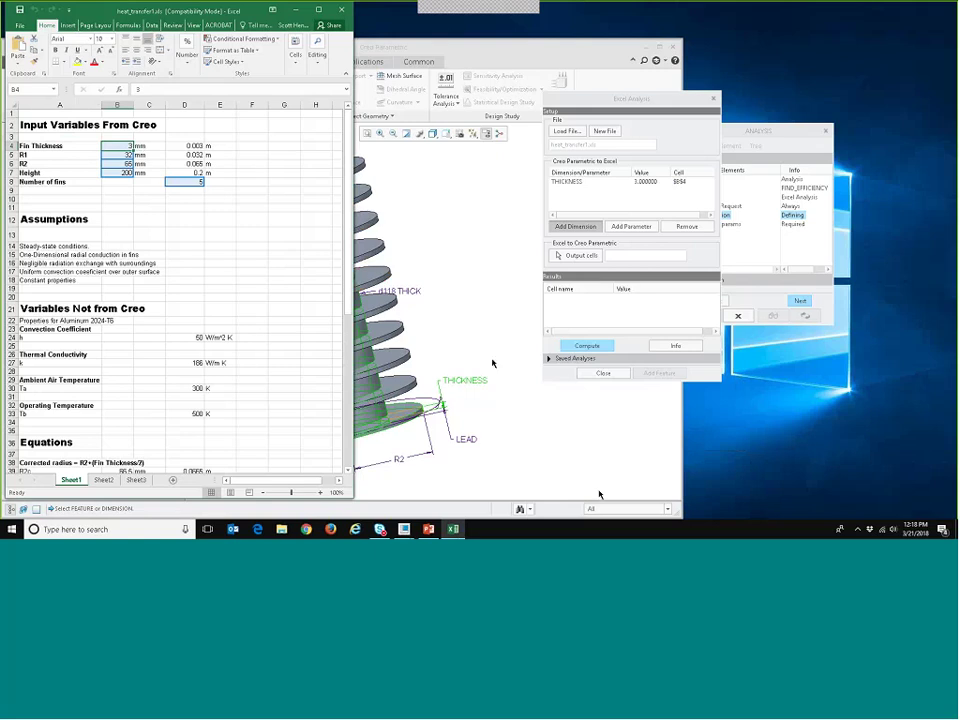
# Link the R1 dimension to cell B5 and the R2 dimension to cell B6.
pyautogui.keyDown('shift'); pyautogui.moveTo(464, 317); pyautogui.dragTo(492, 314, button='middle'); pyautogui.keyUp('shift')
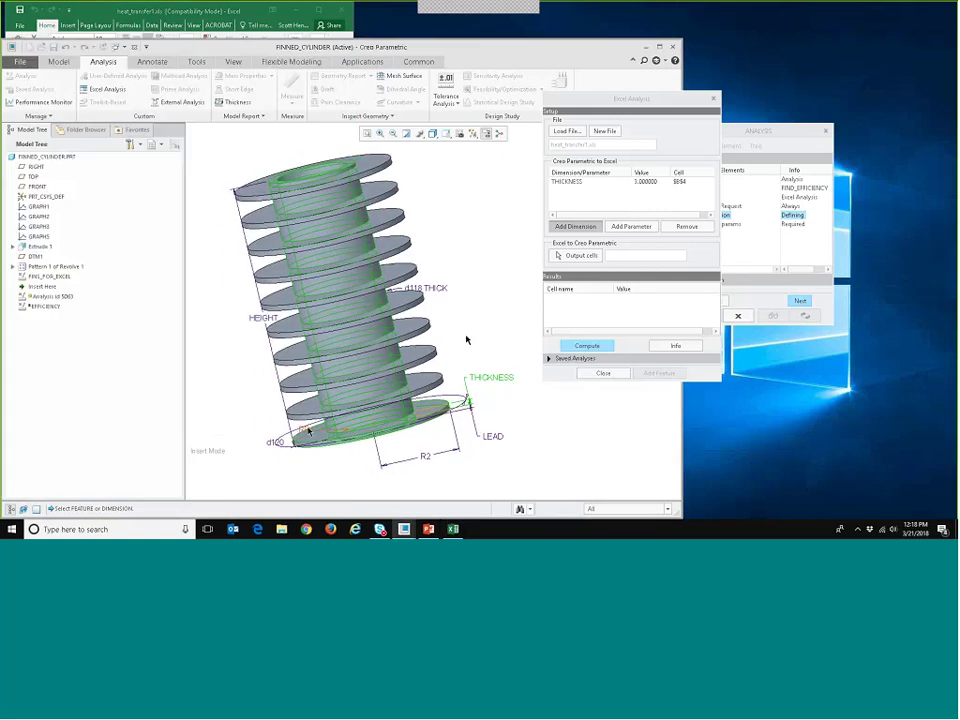
pyautogui.click(308, 429)
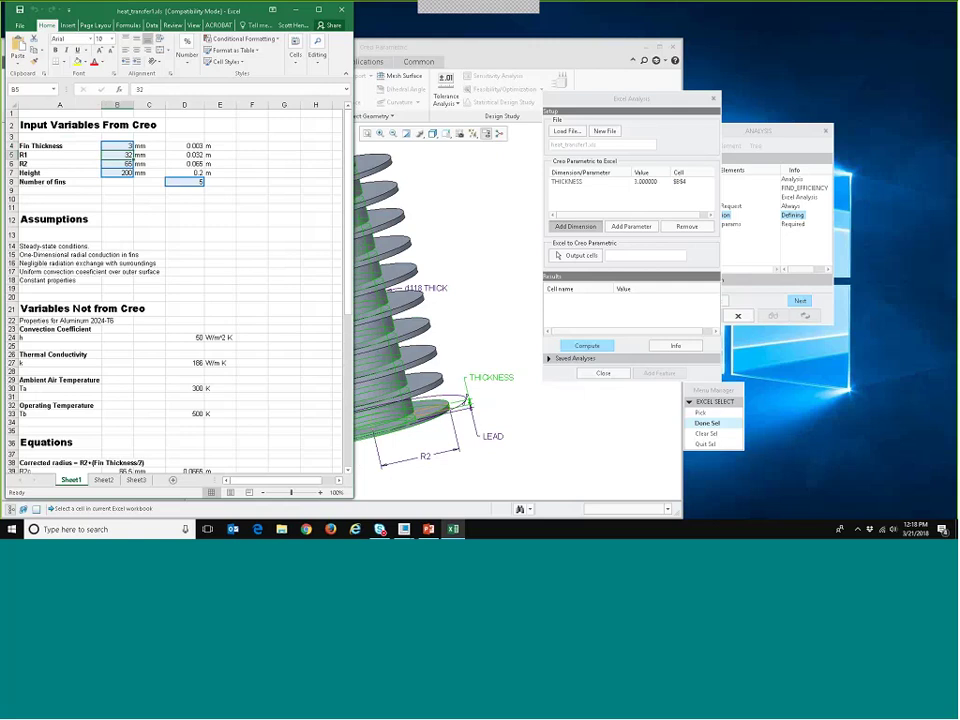
pyautogui.click(716, 423)
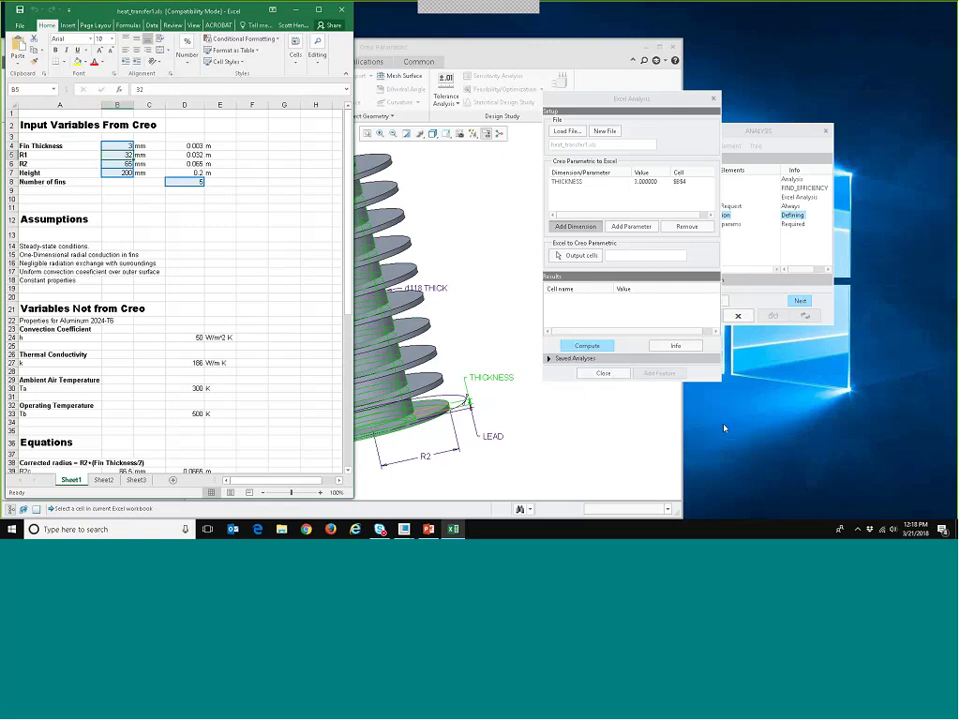
pyautogui.click(430, 463)
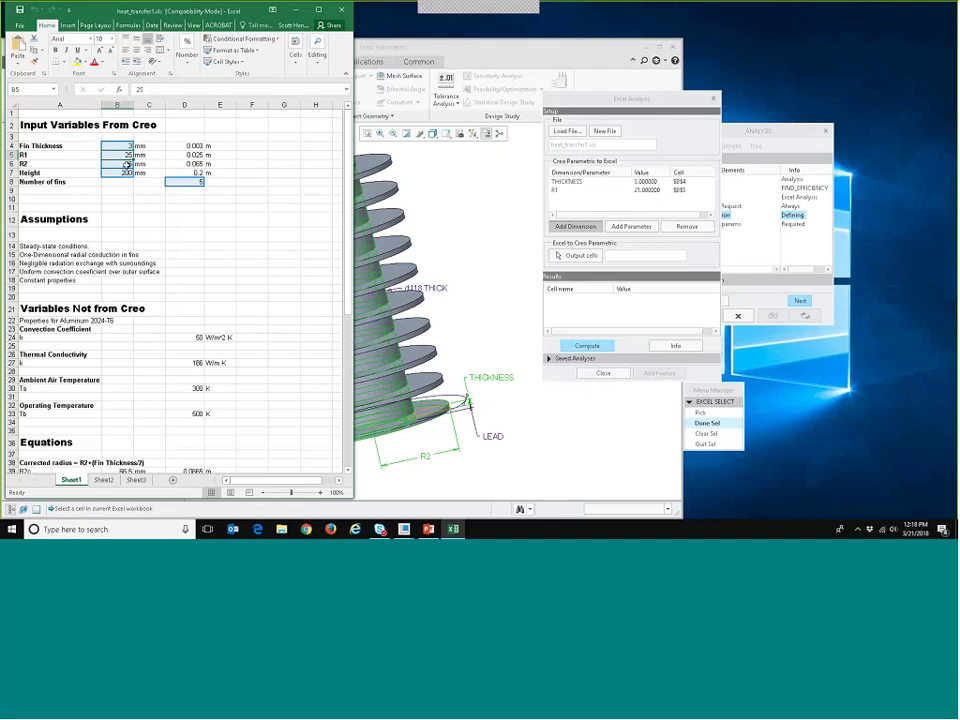
pyautogui.click(707, 423)
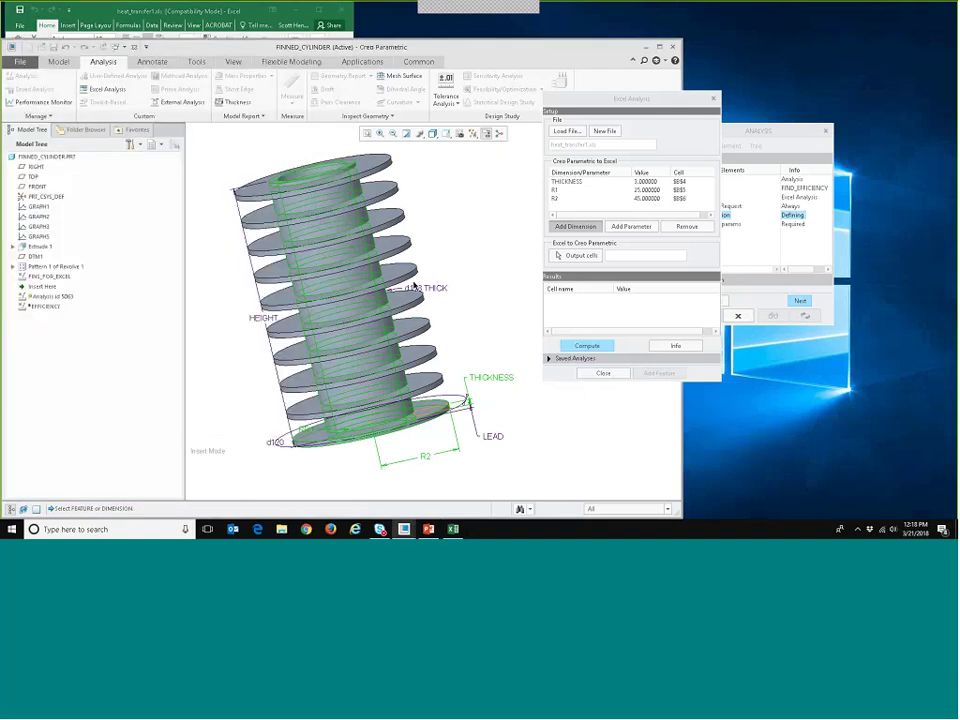
# Link the HEIGHT dimension to cell B7 and finish adding dimensions.
pyautogui.click(250, 279)
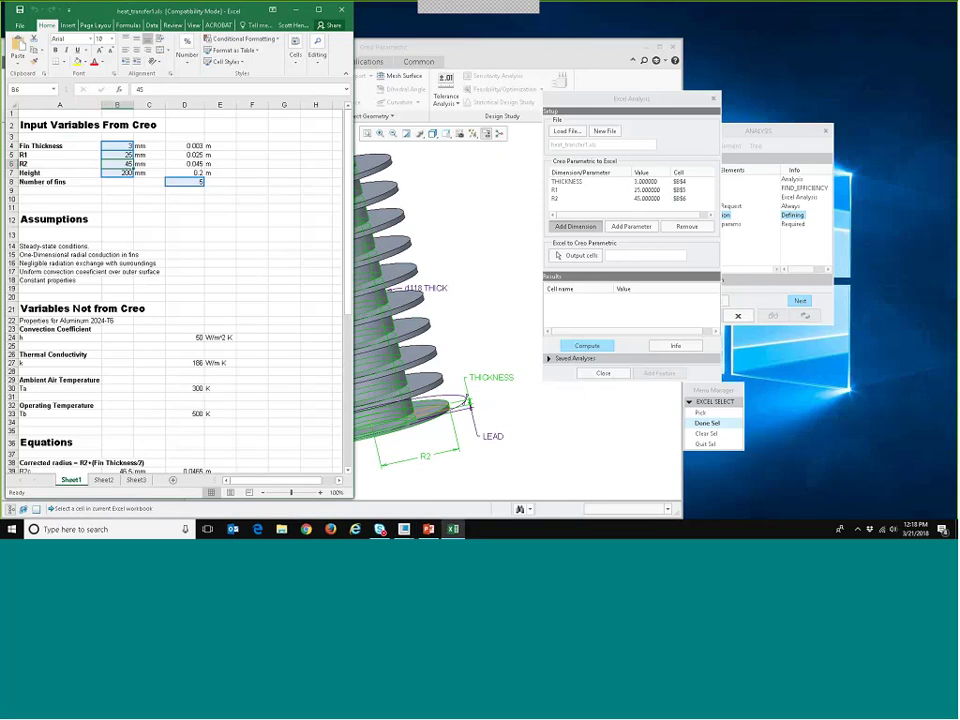
pyautogui.click(720, 427)
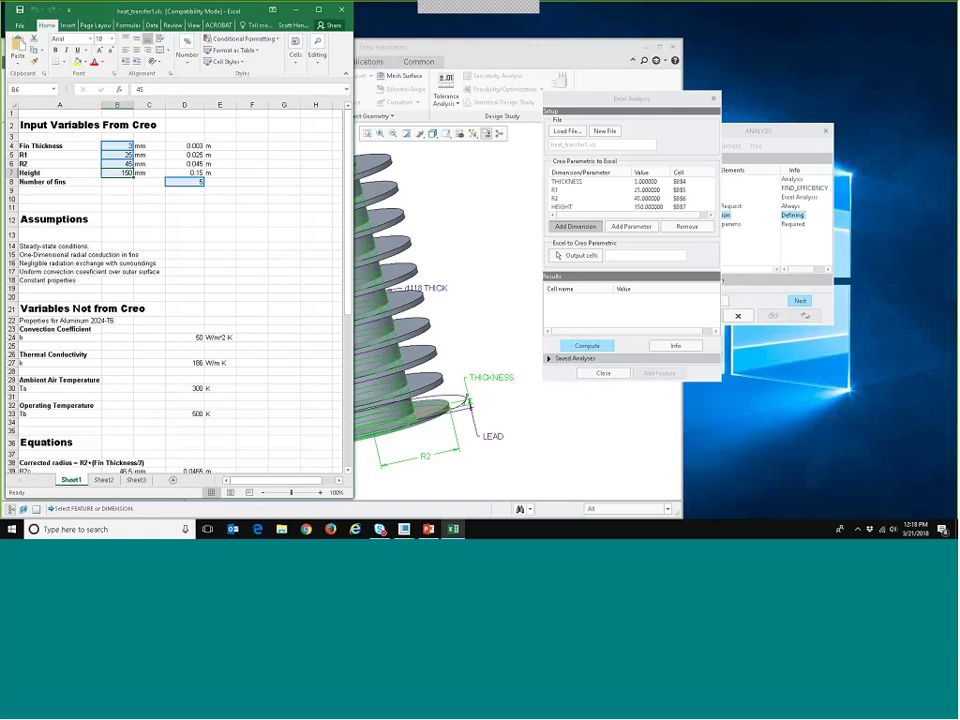
pyautogui.click(463, 201)
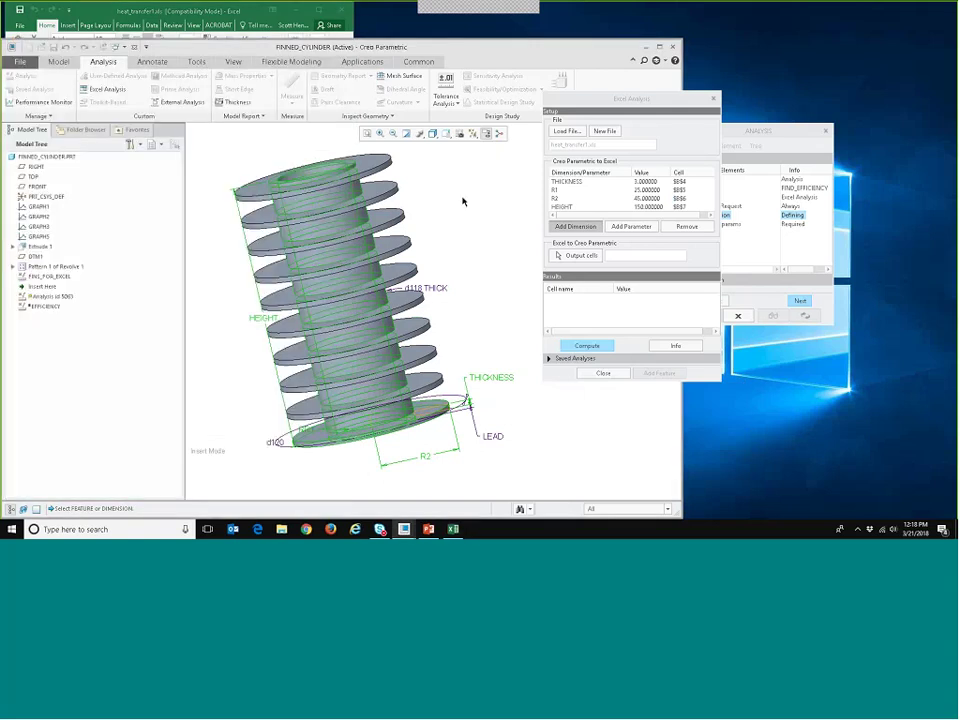
pyautogui.middleClick(463, 201)
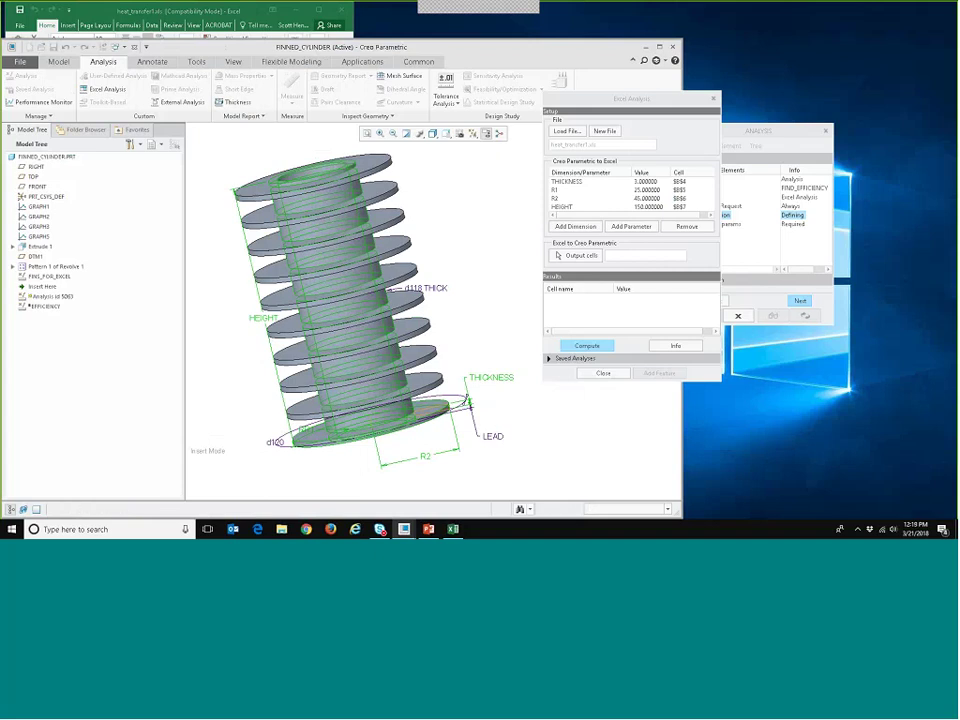
# Add the FINS parameter of FINS_FOR_EXCEL and link it to the Number of fins cell D8.
pyautogui.click(632, 227)
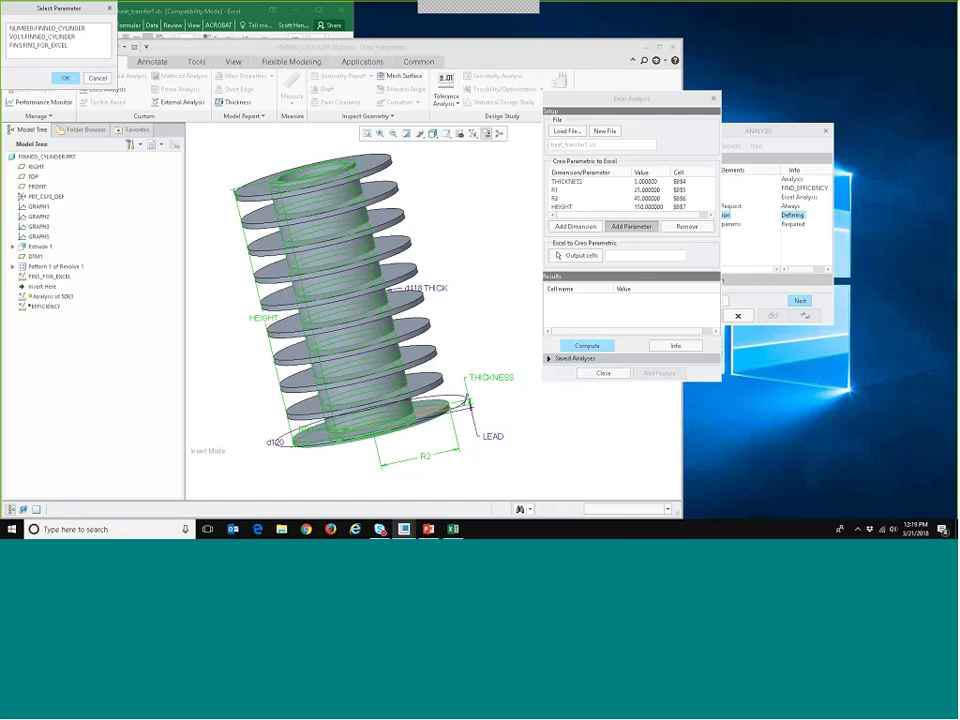
pyautogui.click(58, 77)
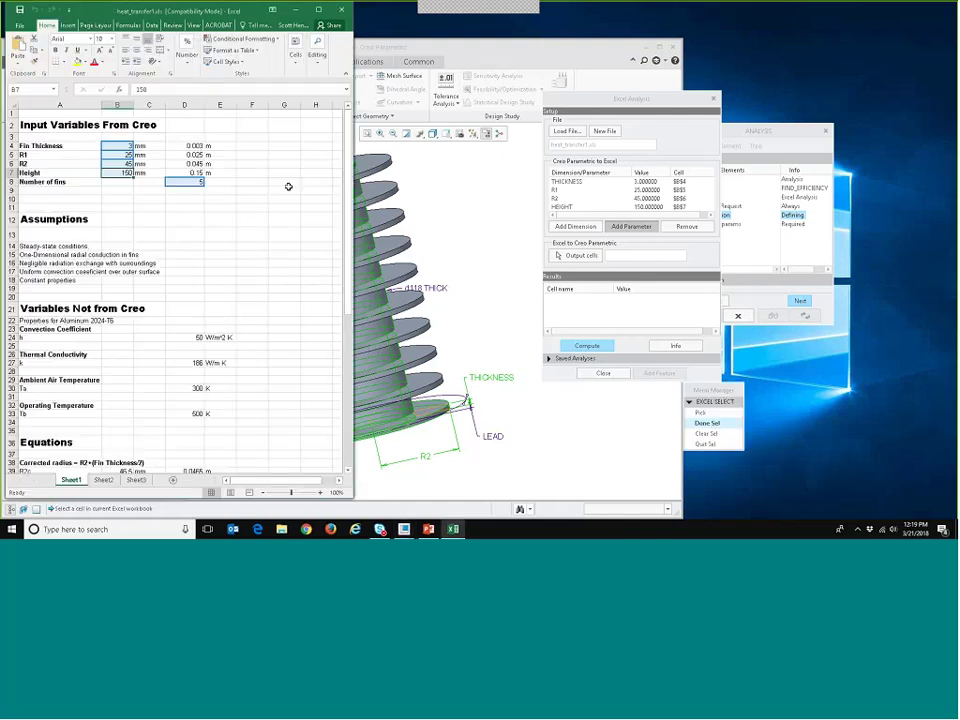
pyautogui.click(195, 182)
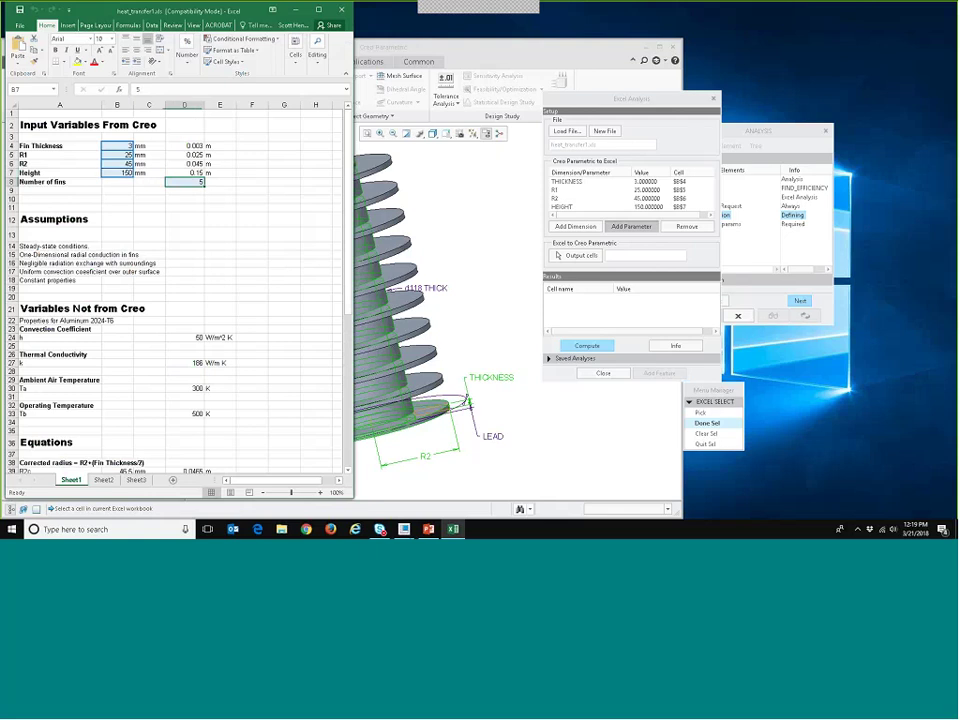
pyautogui.middleClick(540, 448)
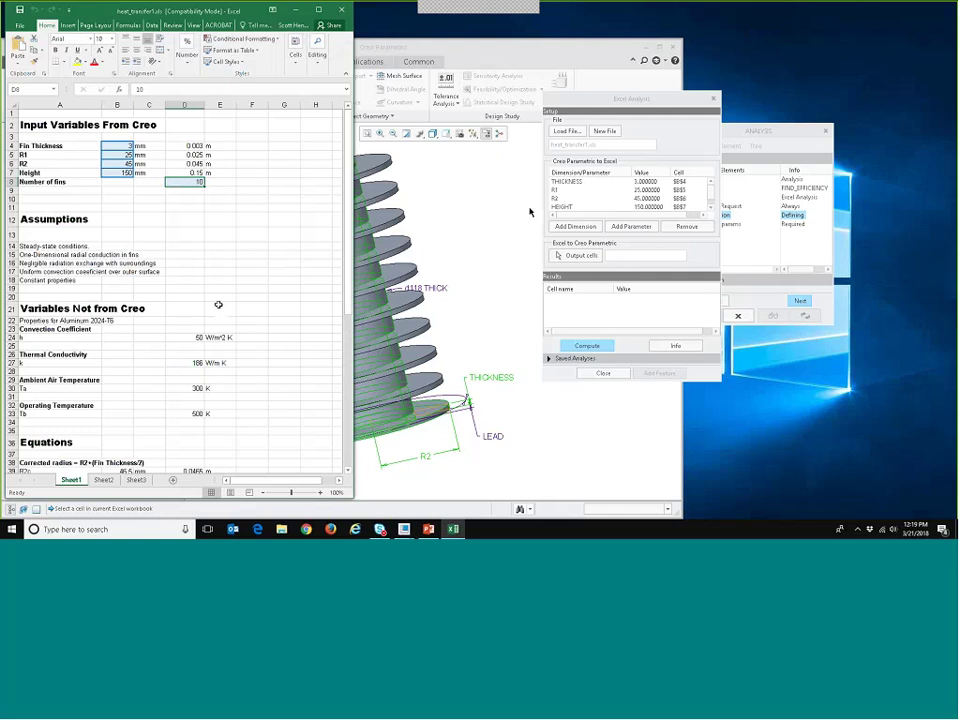
# Designate cells B54 and B57 as the output cells and compute the Excel analysis, closing its definition.
pyautogui.scroll(-5, 218, 305)
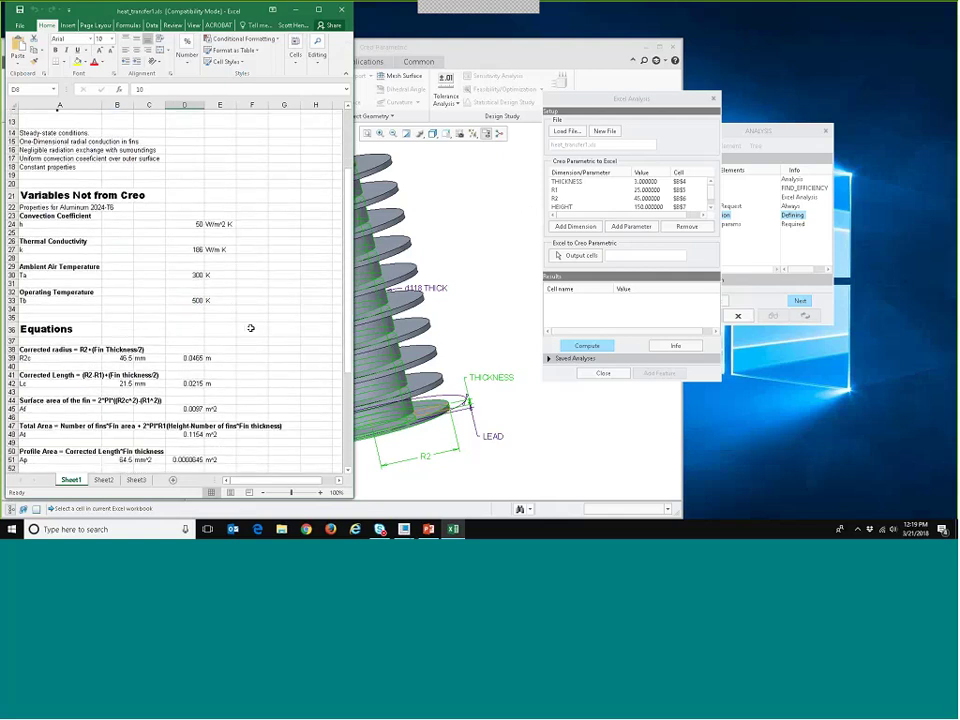
pyautogui.scroll(-5, 246, 268)
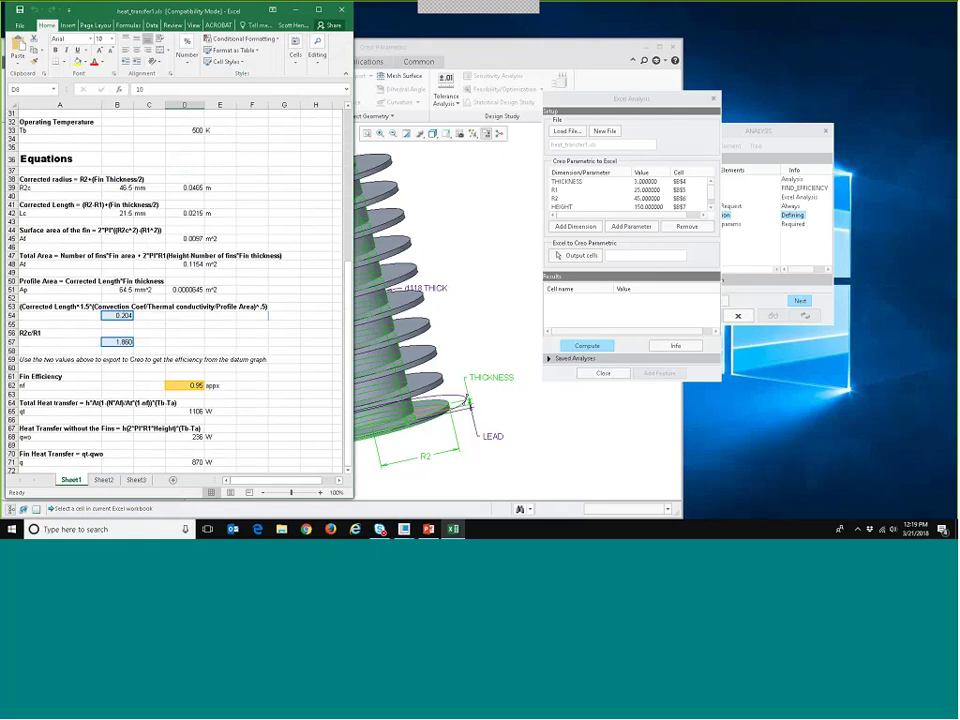
pyautogui.click(577, 255)
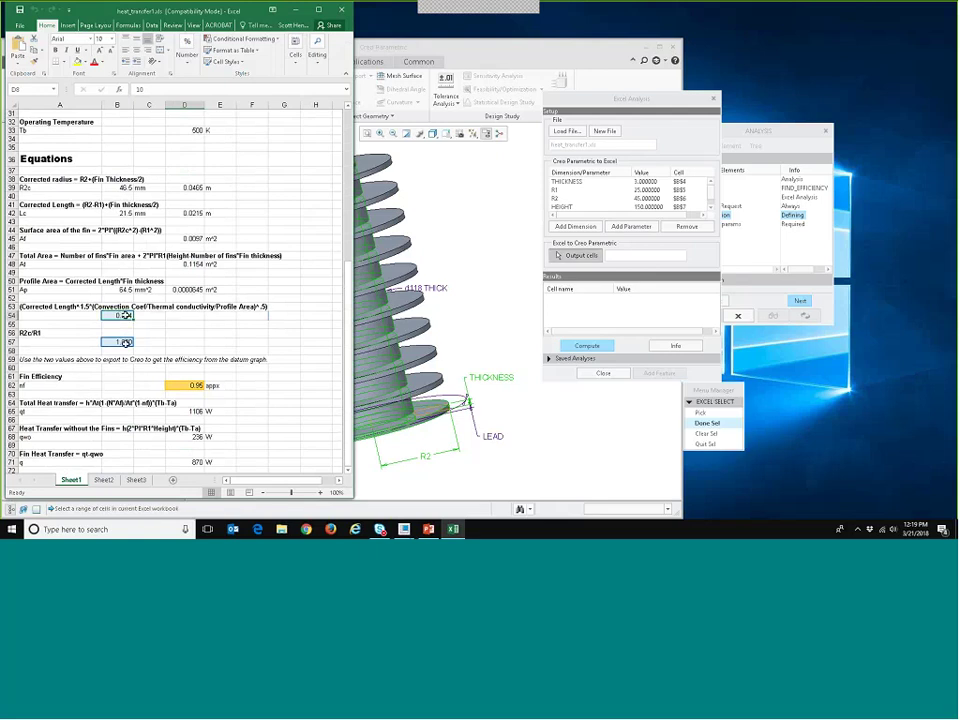
pyautogui.click(122, 315)
pyautogui.keyDown('ctrl'); pyautogui.click(124, 342); pyautogui.keyUp('ctrl')
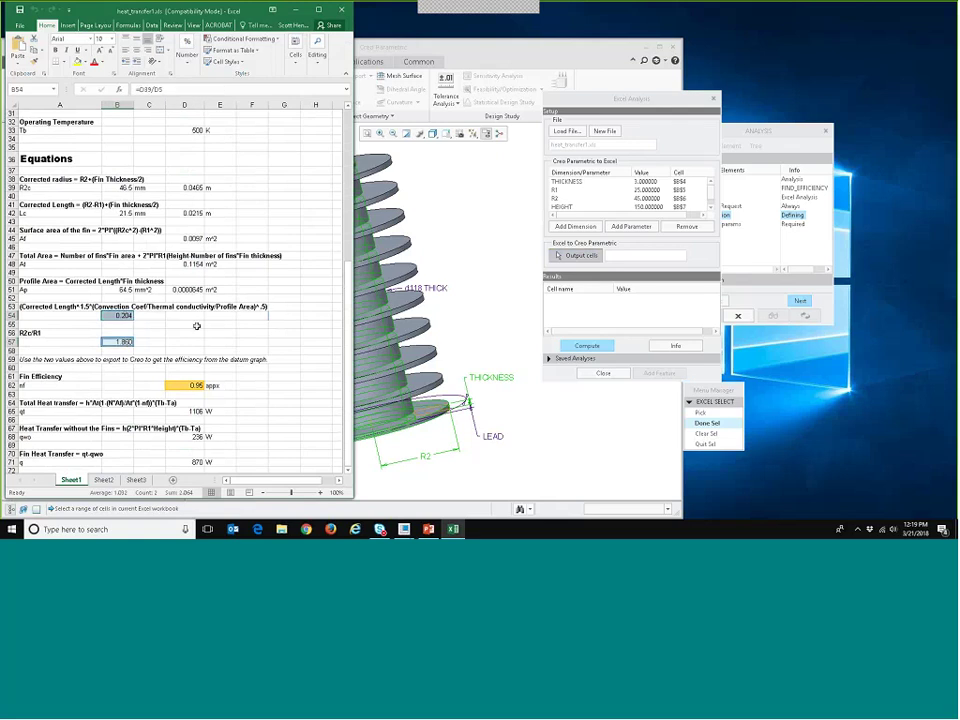
pyautogui.click(707, 423)
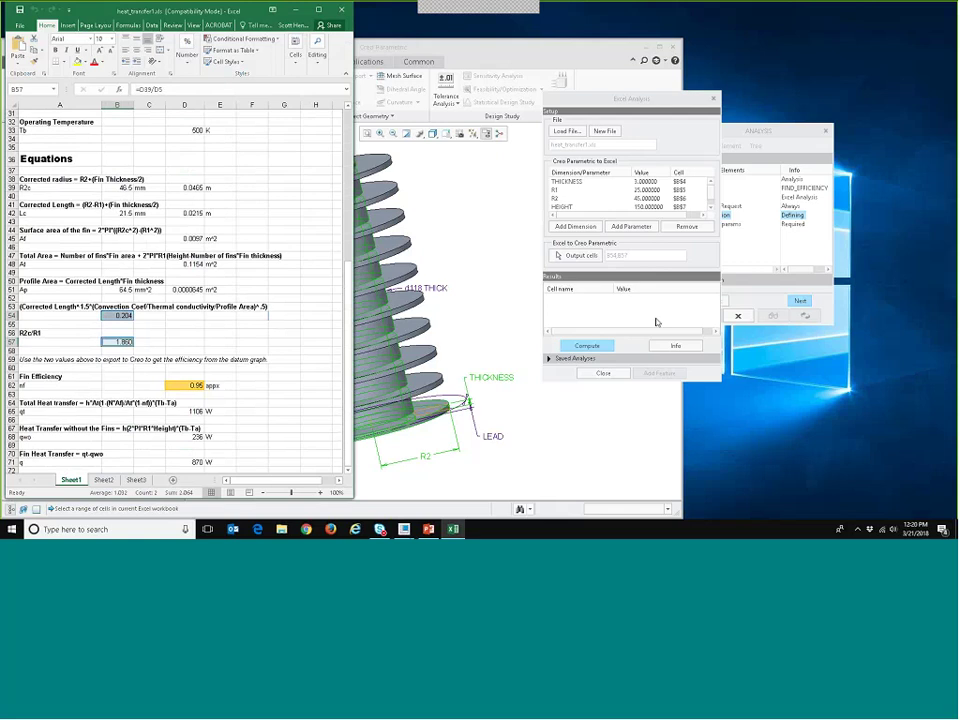
pyautogui.click(586, 347)
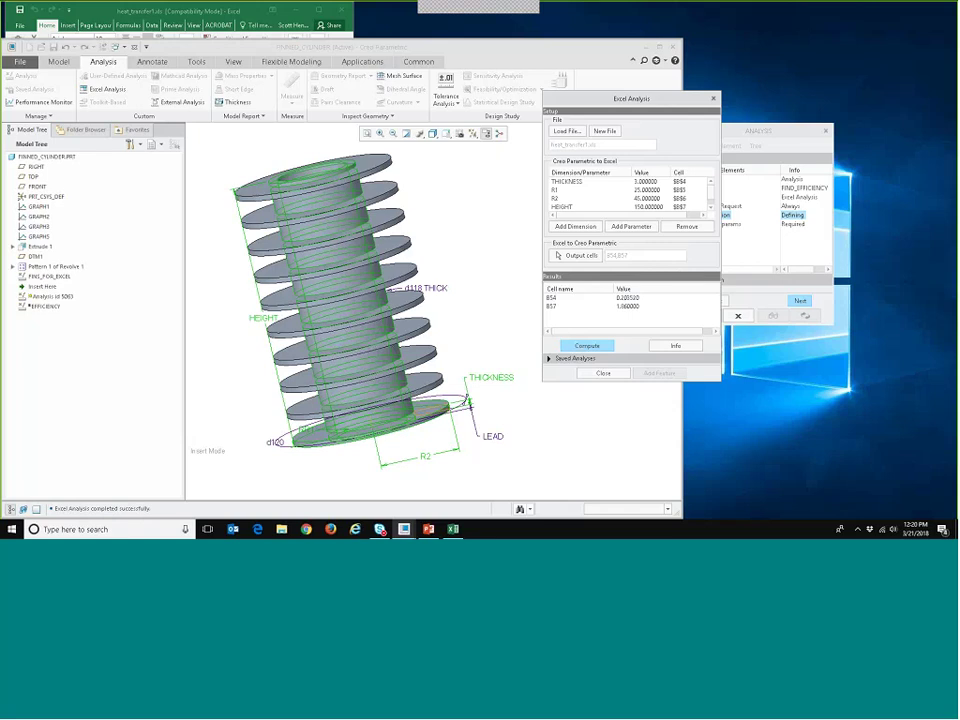
pyautogui.click(603, 374)
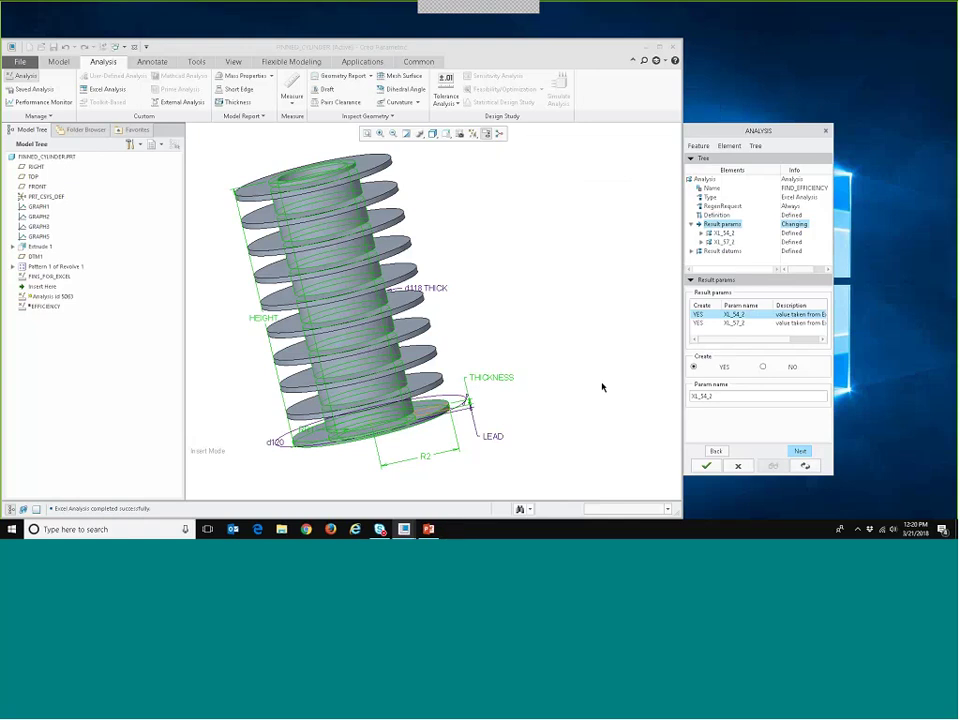
# Rename the result parameter XL_54_2 of the FIND_EFFICIENCY analysis as XAXIS.
pyautogui.moveTo(757, 134); pyautogui.dragTo(566, 89)
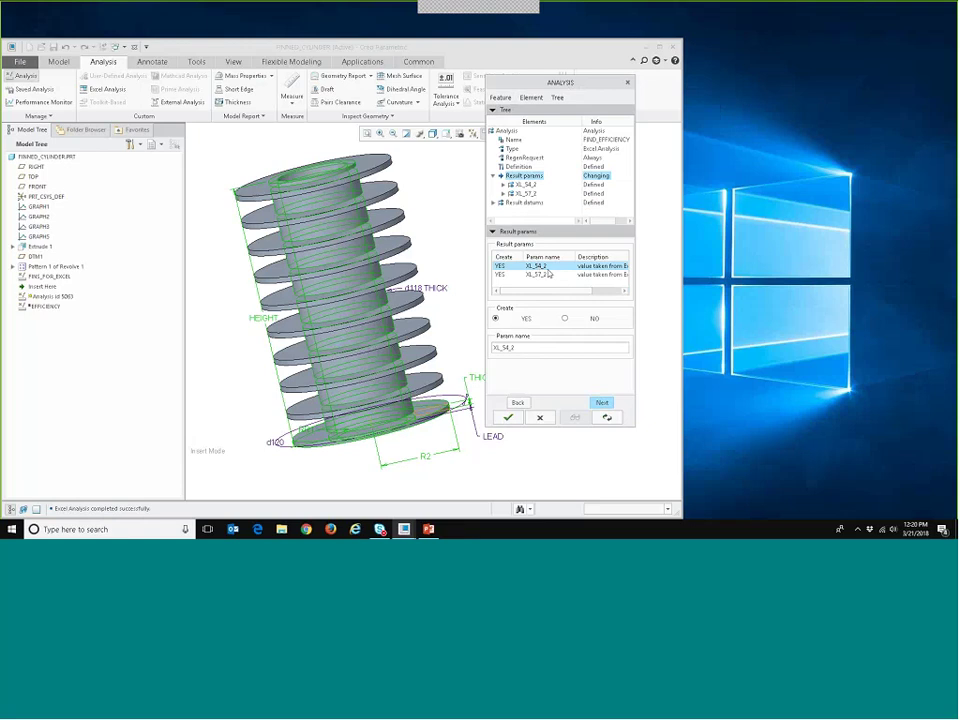
pyautogui.click(540, 347)
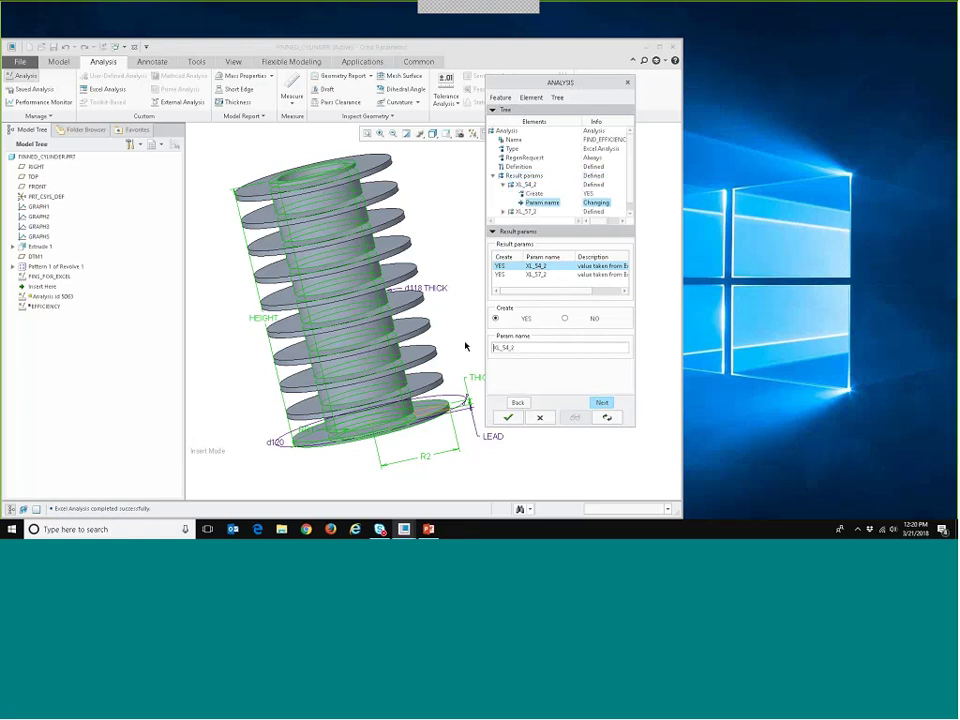
pyautogui.doubleClick(496, 347)
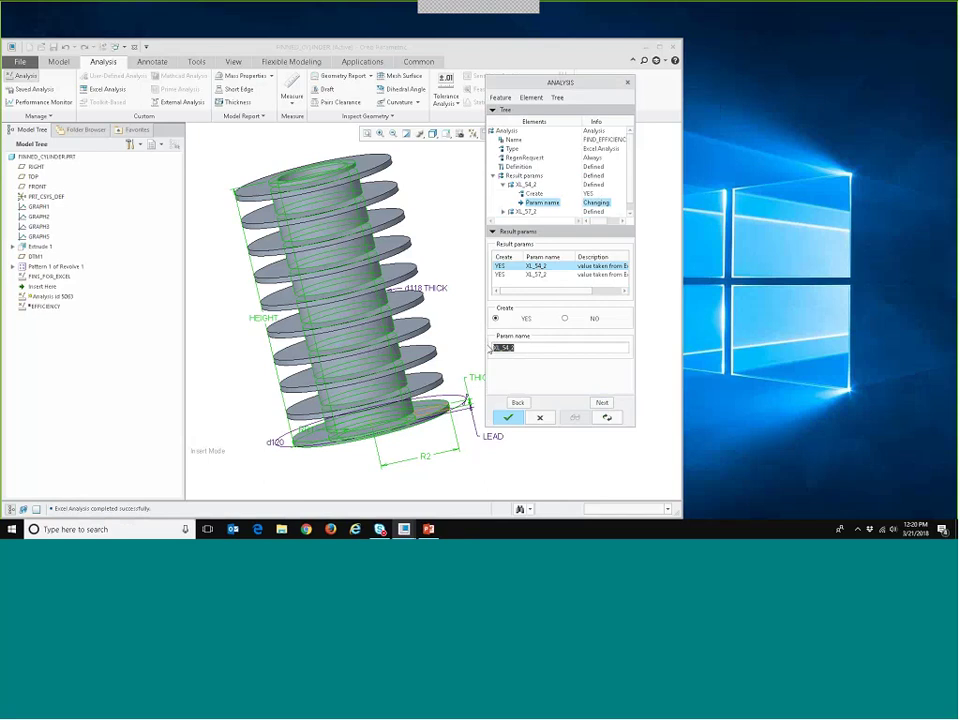
pyautogui.write('XAXIS')
pyautogui.press('Return')
# Rename the result parameter XL_57_2 as LINE and complete the FIND_EFFICIENCY analysis feature.
pyautogui.click(535, 274)
pyautogui.click(525, 346)
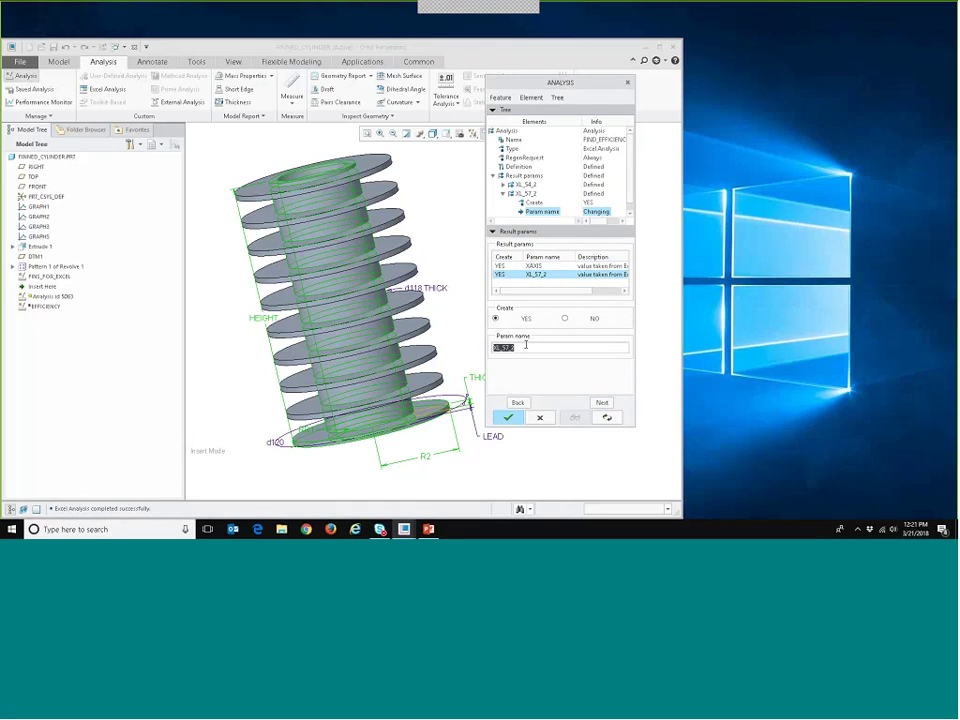
pyautogui.write('LINE')
pyautogui.press('Return')
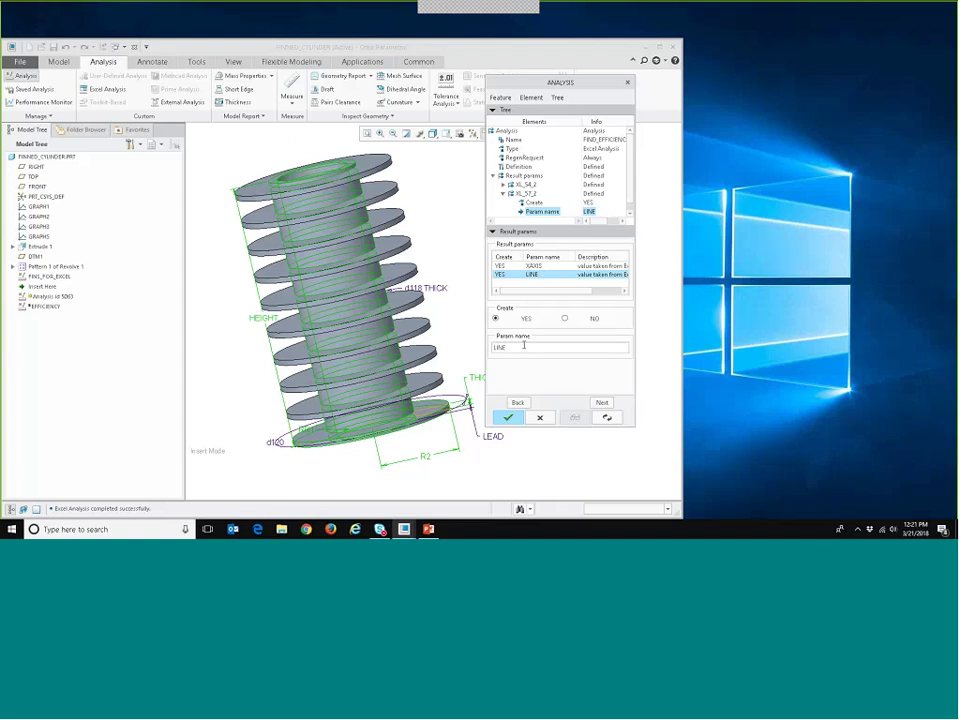
pyautogui.click(510, 418)
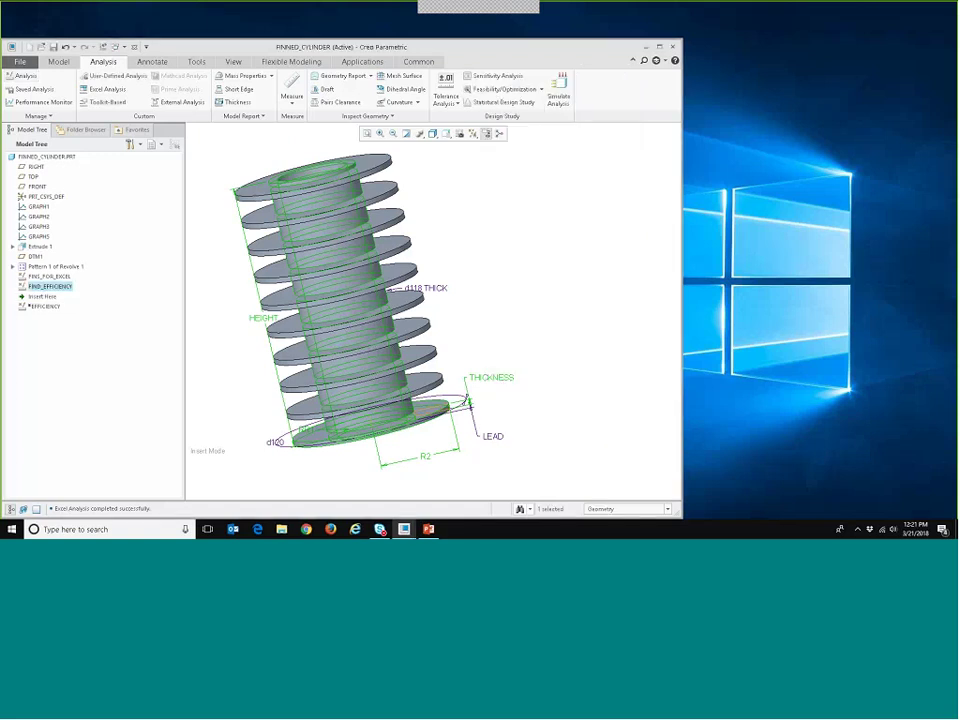
# Move the model's insertion point below the EFFICIENCY feature and open that feature's relations for editing.
pyautogui.click(34, 299)
pyautogui.moveTo(33, 301); pyautogui.dragTo(42, 312)
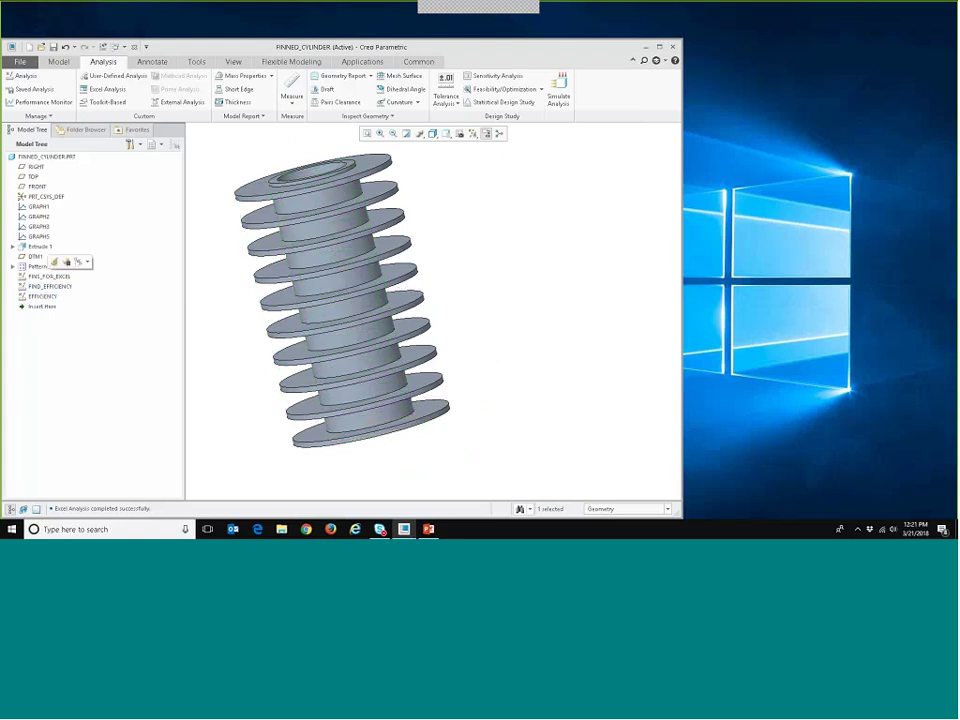
pyautogui.click(55, 262)
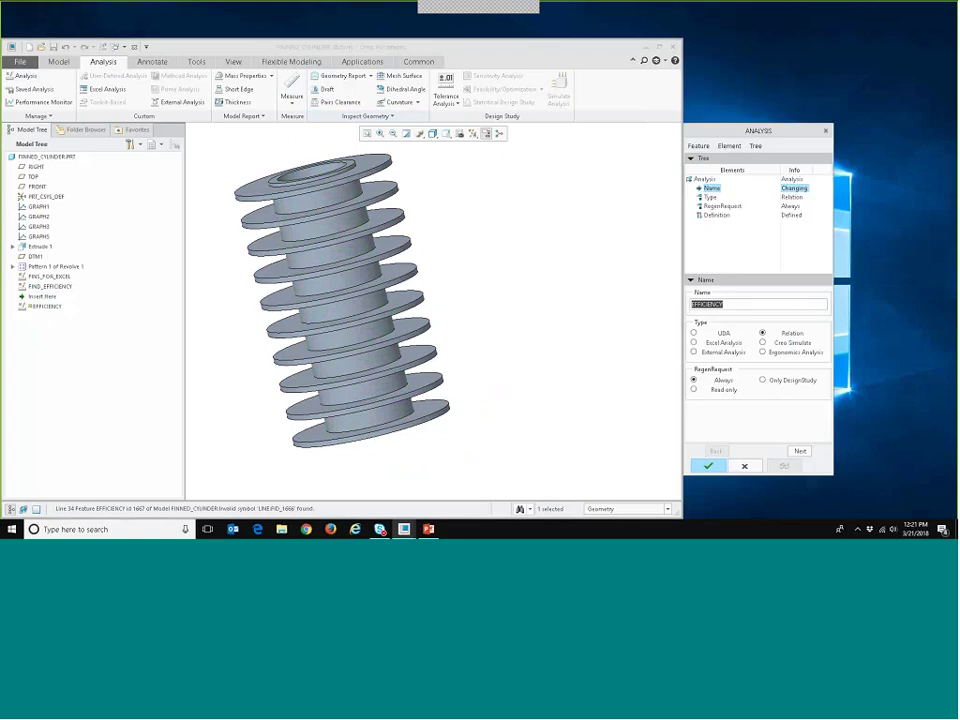
pyautogui.click(795, 447)
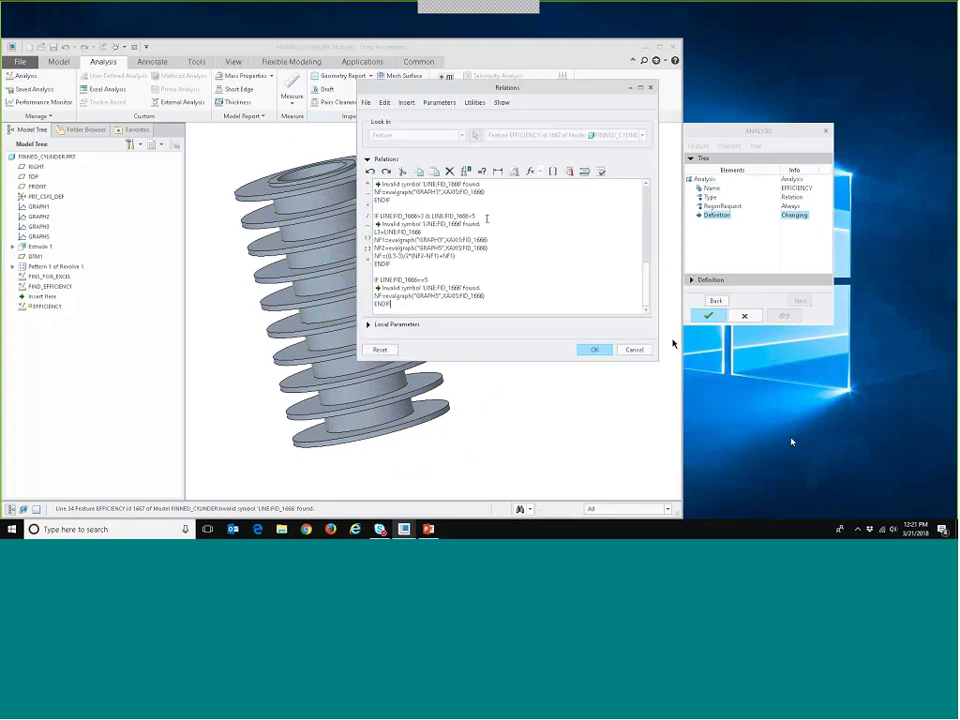
# Replace every occurrence of 1666 in the EFFICIENCY relations with FIND_EFFICIENCY.
pyautogui.scroll(10, 487, 218)
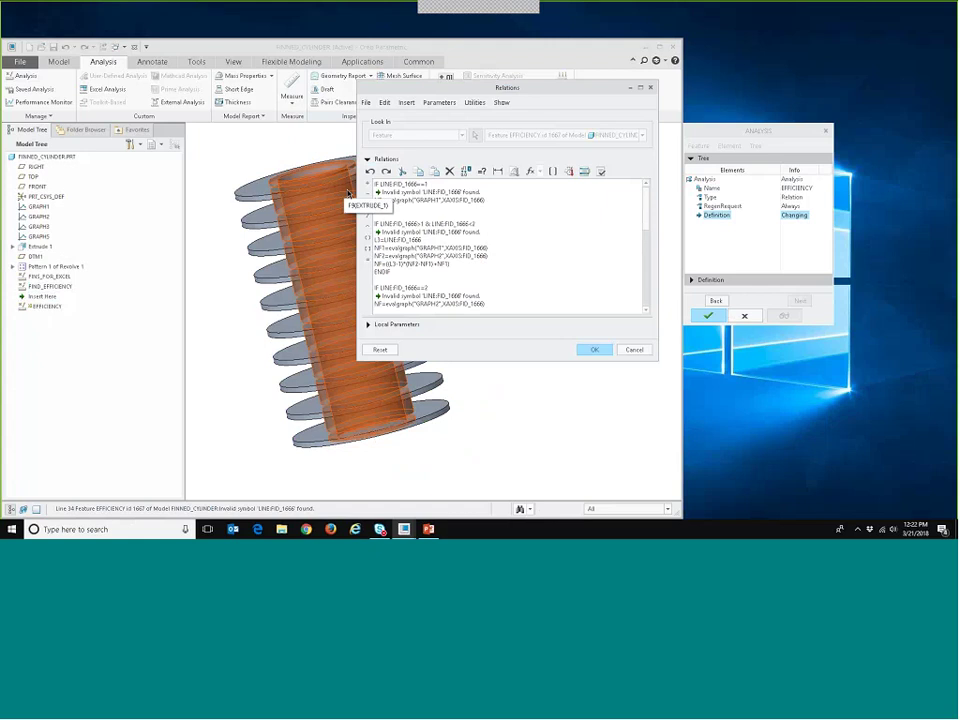
pyautogui.click(386, 103)
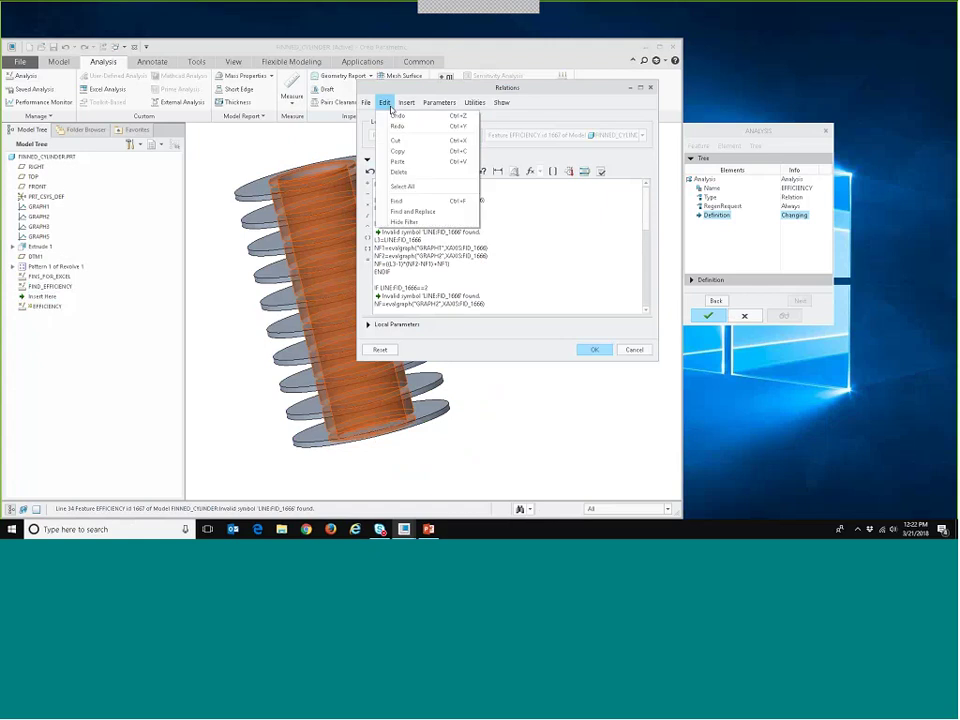
pyautogui.click(411, 212)
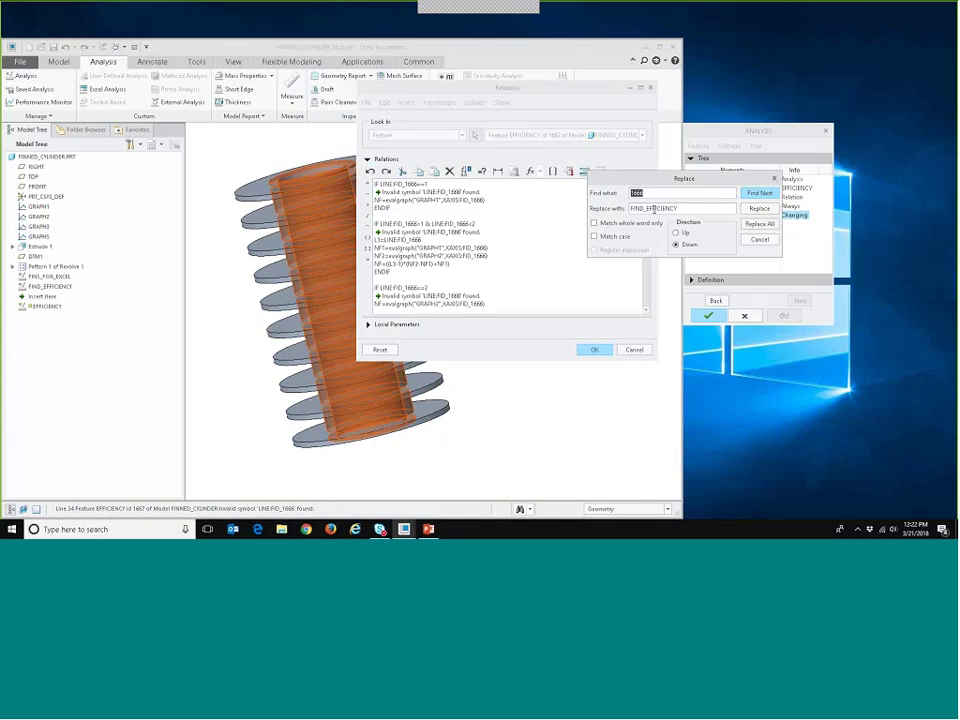
pyautogui.click(766, 226)
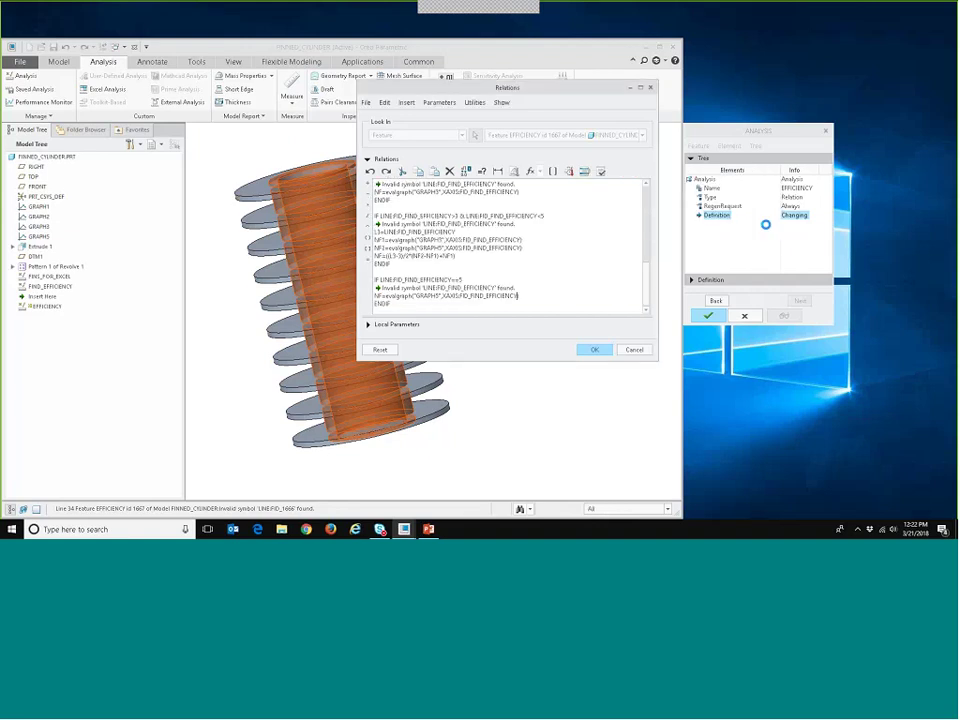
# Verify the EFFICIENCY relations, accept them and complete the feature's redefinition.
pyautogui.click(602, 173)
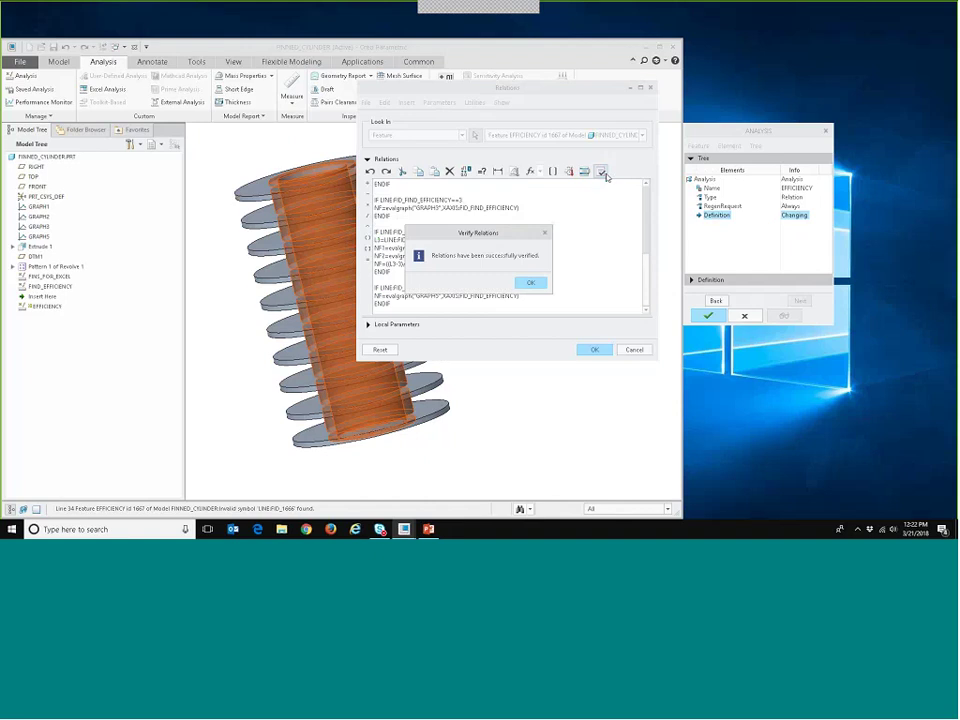
pyautogui.click(538, 280)
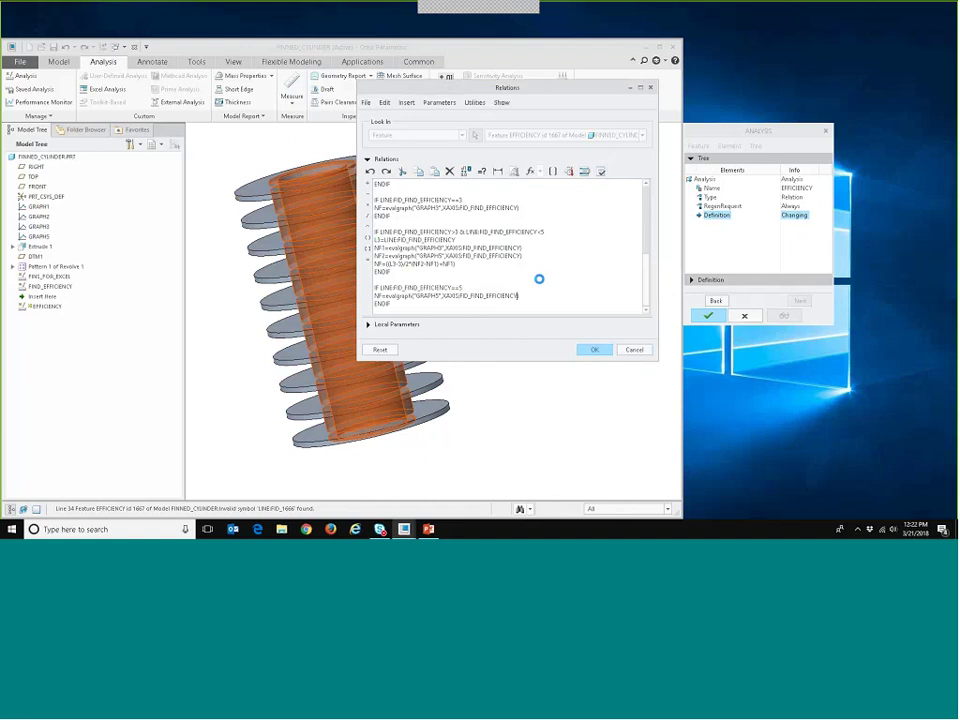
pyautogui.scroll(6, 486, 231)
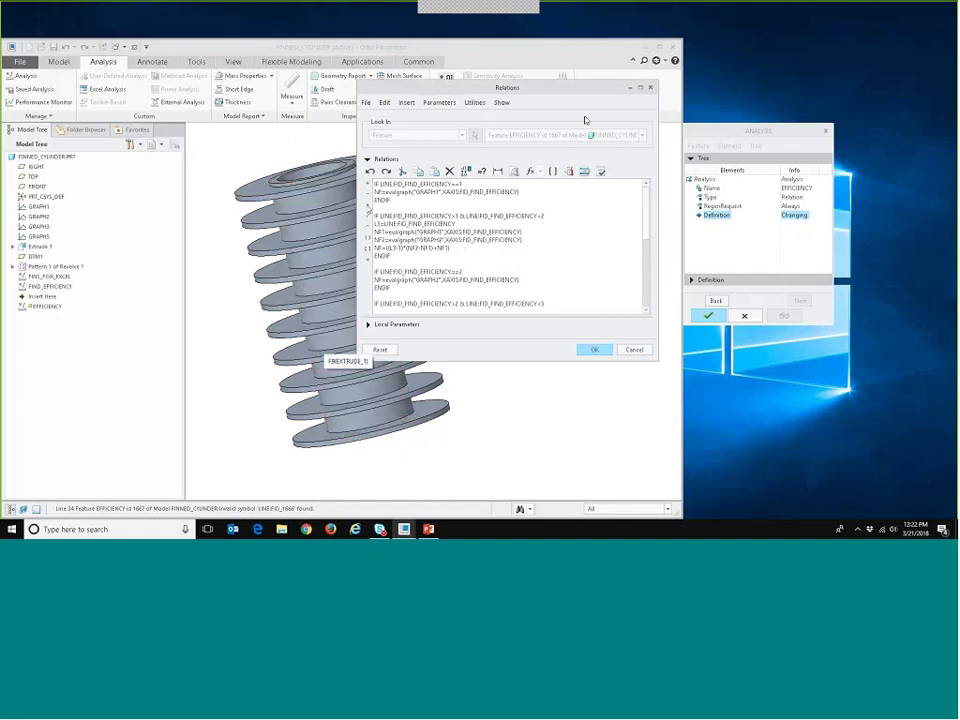
pyautogui.click(596, 349)
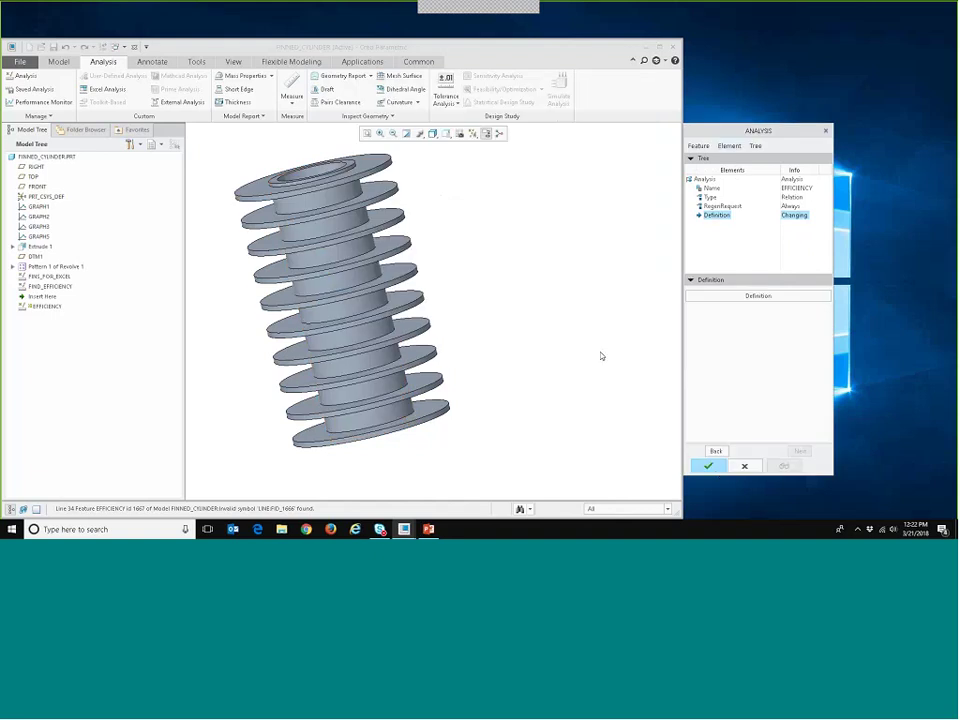
pyautogui.click(716, 471)
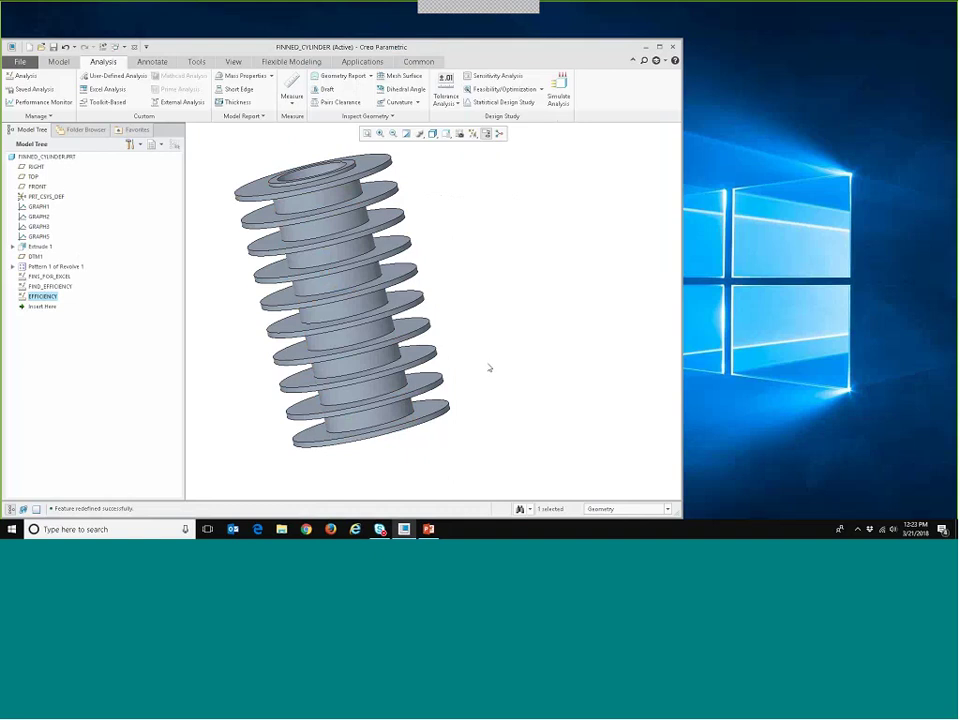
# Start a new analysis feature named TOTAL_HEAT_TX with the type Excel Analysis and proceed to its definition.
pyautogui.click(25, 76)
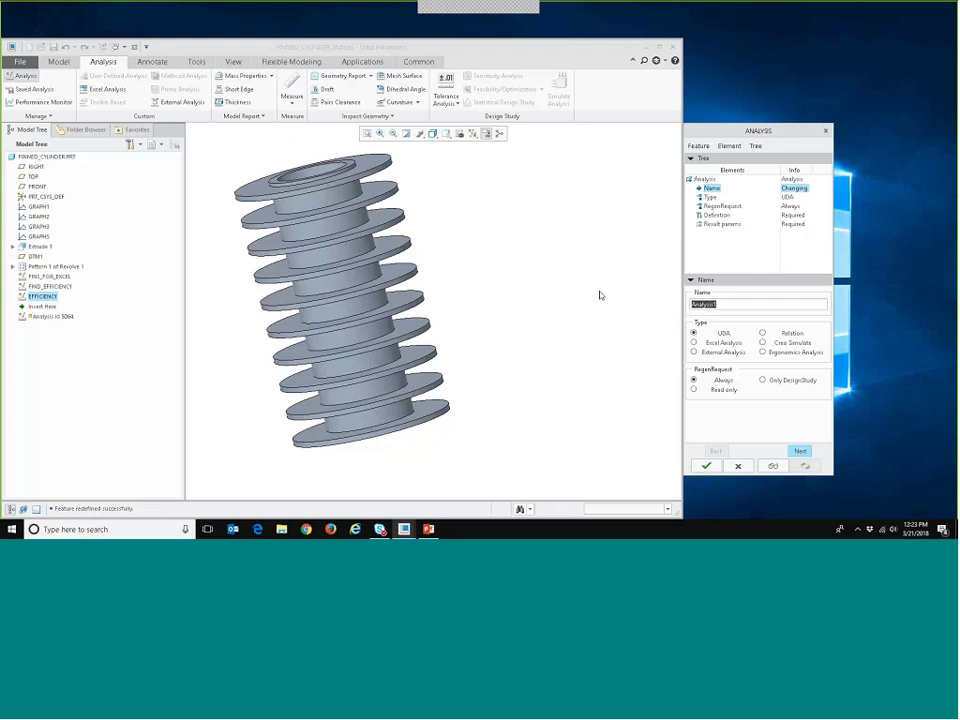
pyautogui.write('TOTAL_HEAT_TX')
pyautogui.press('Return')
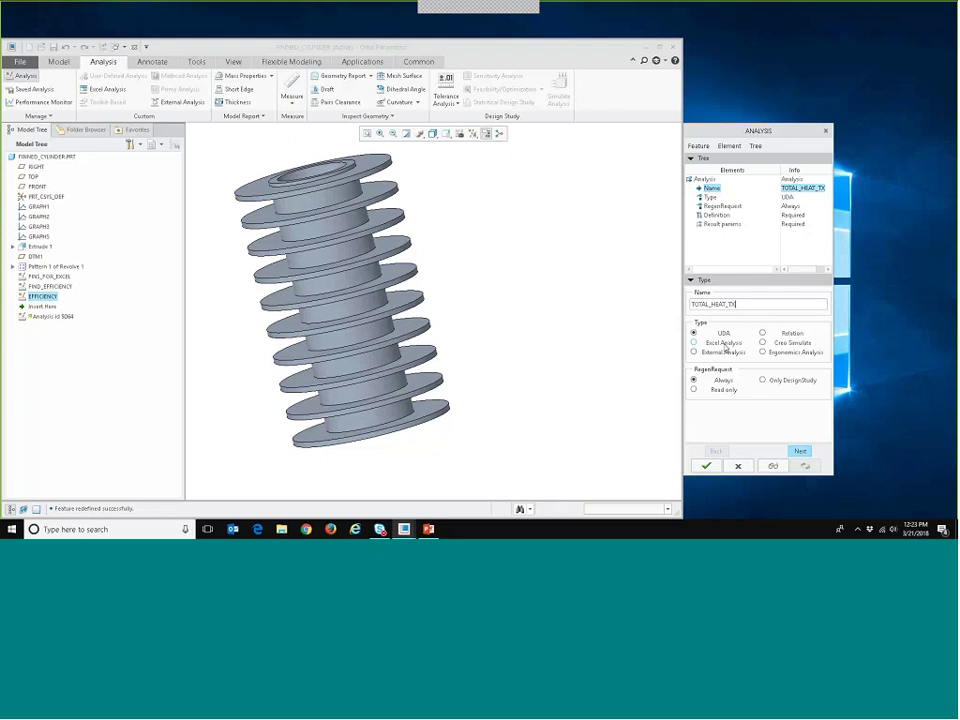
pyautogui.click(724, 343)
pyautogui.click(800, 451)
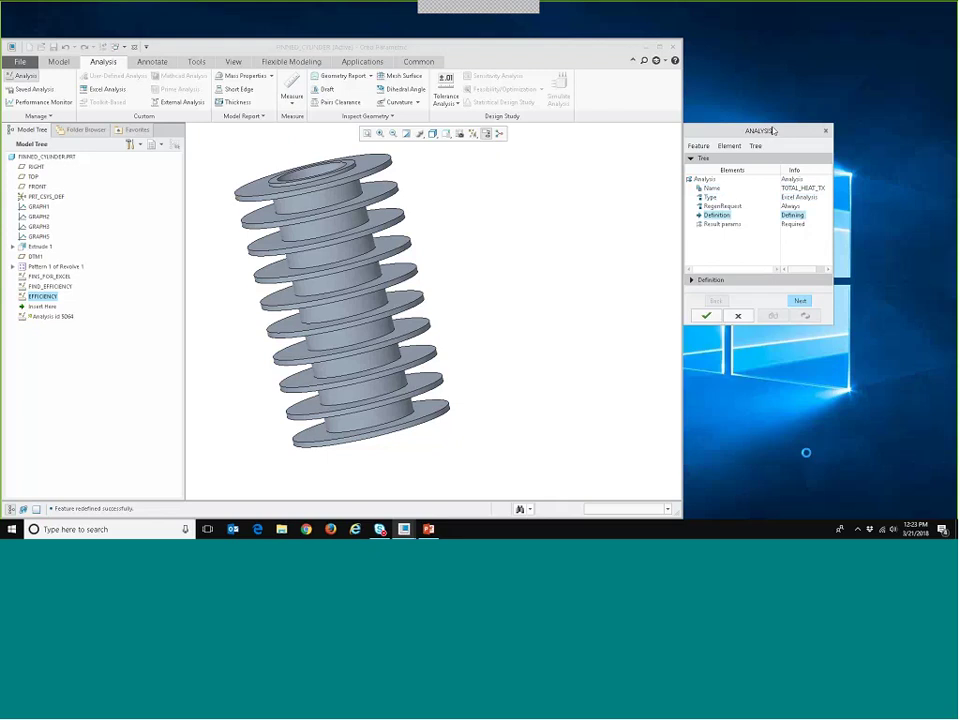
# Load the workbook heat_transfer1.xls into the TOTAL_HEAT_TX Excel analysis.
pyautogui.moveTo(772, 130); pyautogui.dragTo(565, 75)
pyautogui.click(517, 106)
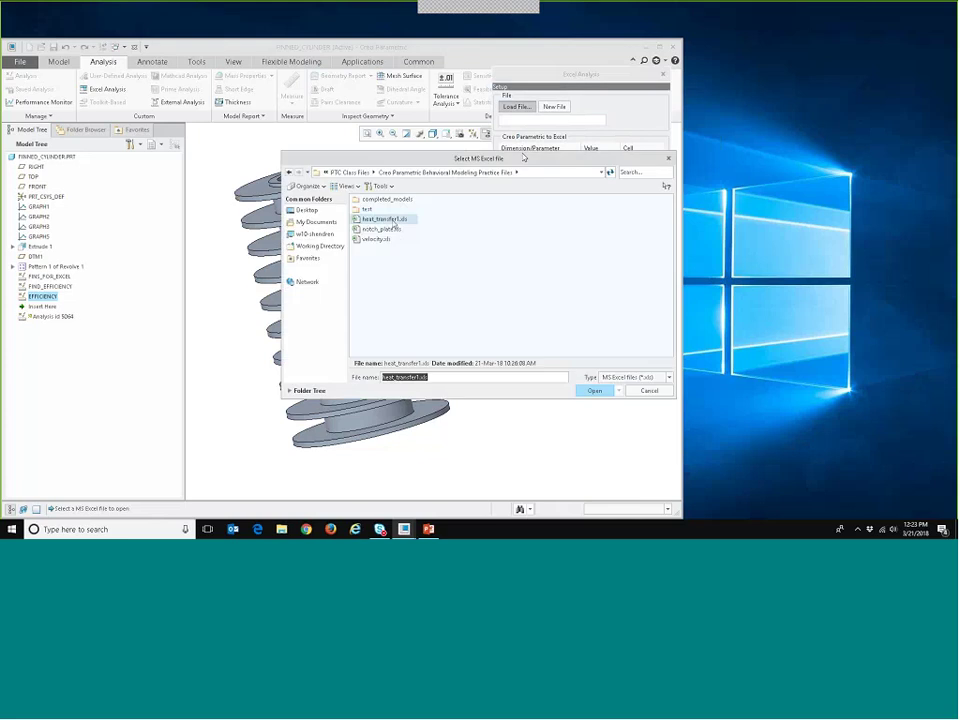
pyautogui.doubleClick(390, 218)
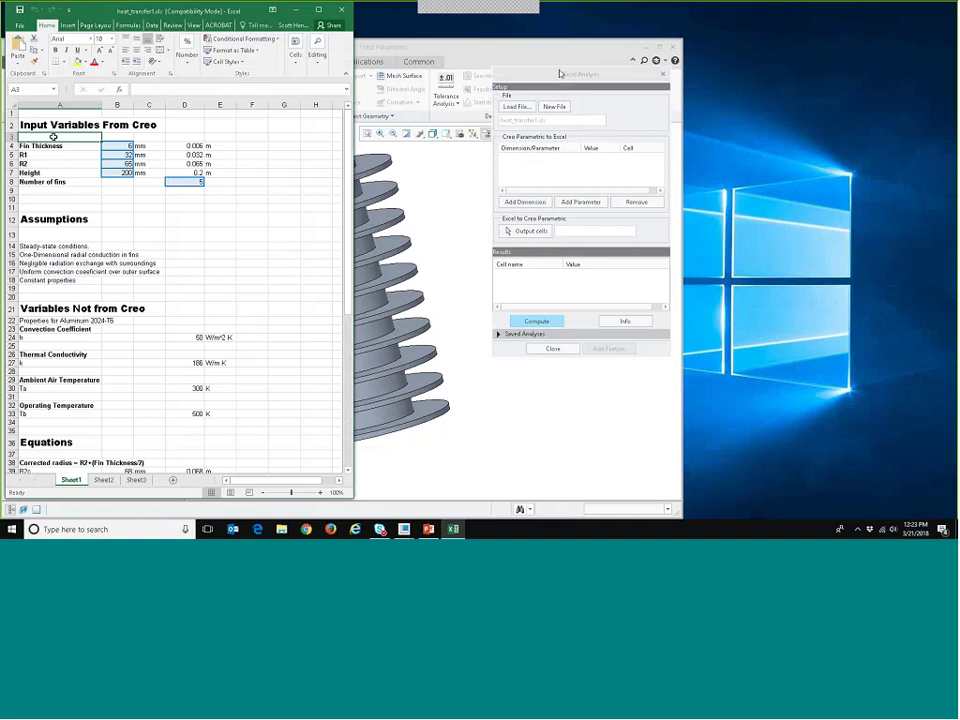
# Add the fin's THICKNESS dimension to the Excel analysis and link it to the Fin Thickness cell B4.
pyautogui.click(533, 205)
pyautogui.click(525, 202)
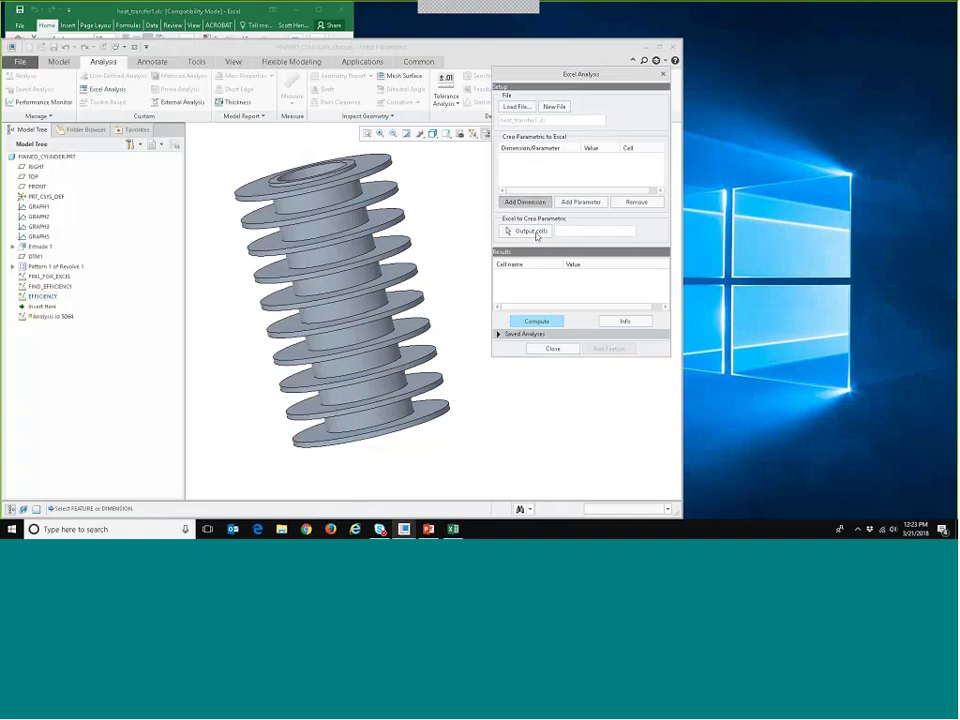
pyautogui.click(402, 408)
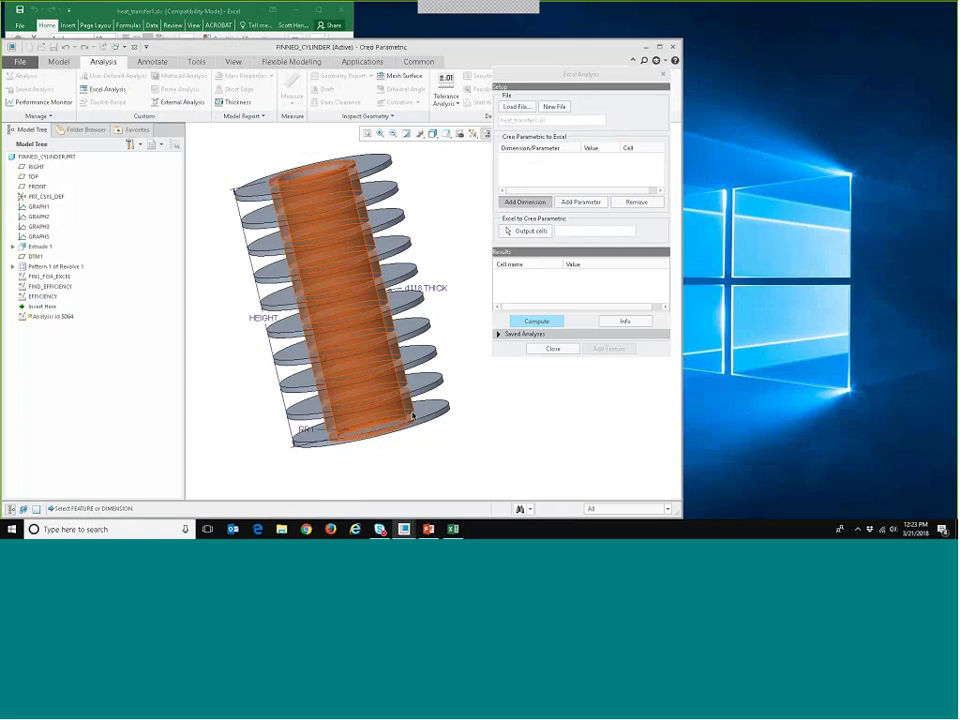
pyautogui.click(420, 423)
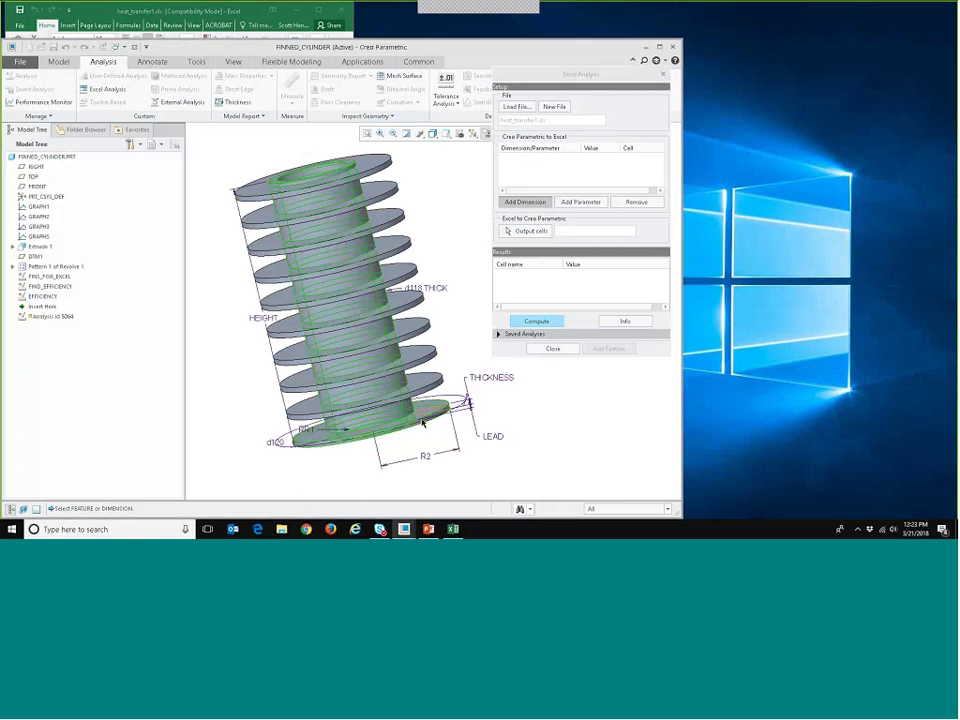
pyautogui.click(490, 378)
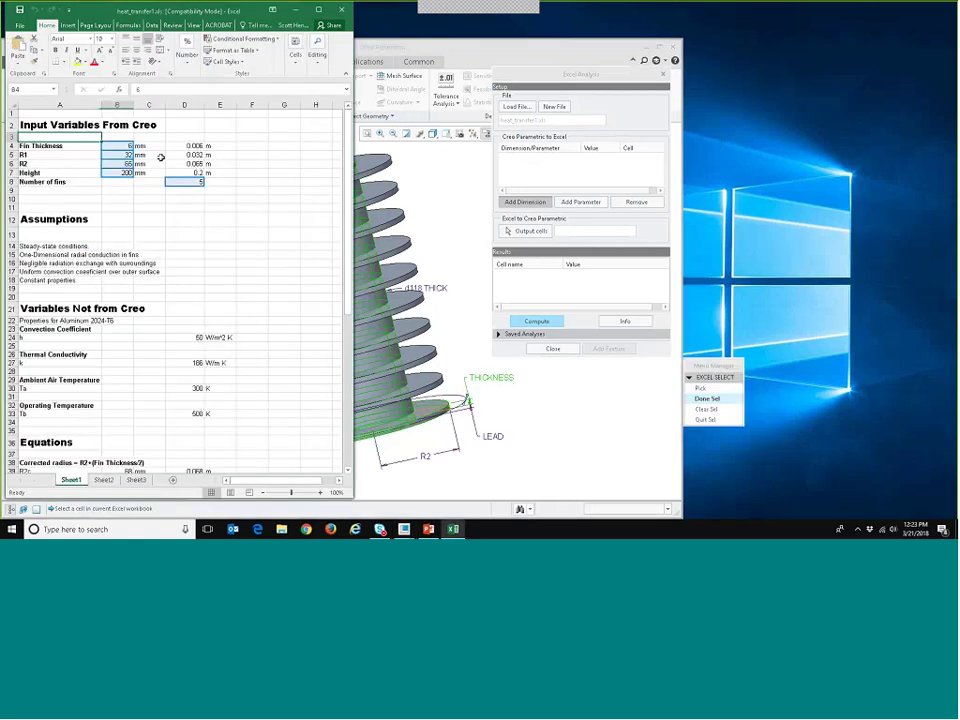
pyautogui.click(707, 398)
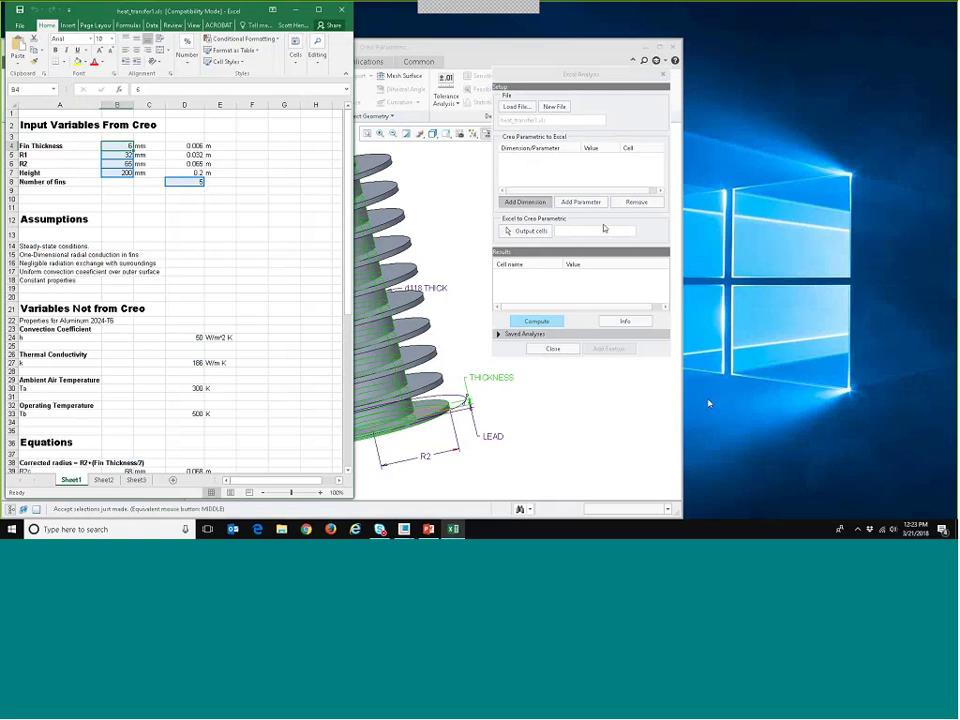
# Link the cylinder's R1 dimension to cell B5 of the workbook.
pyautogui.click(387, 488)
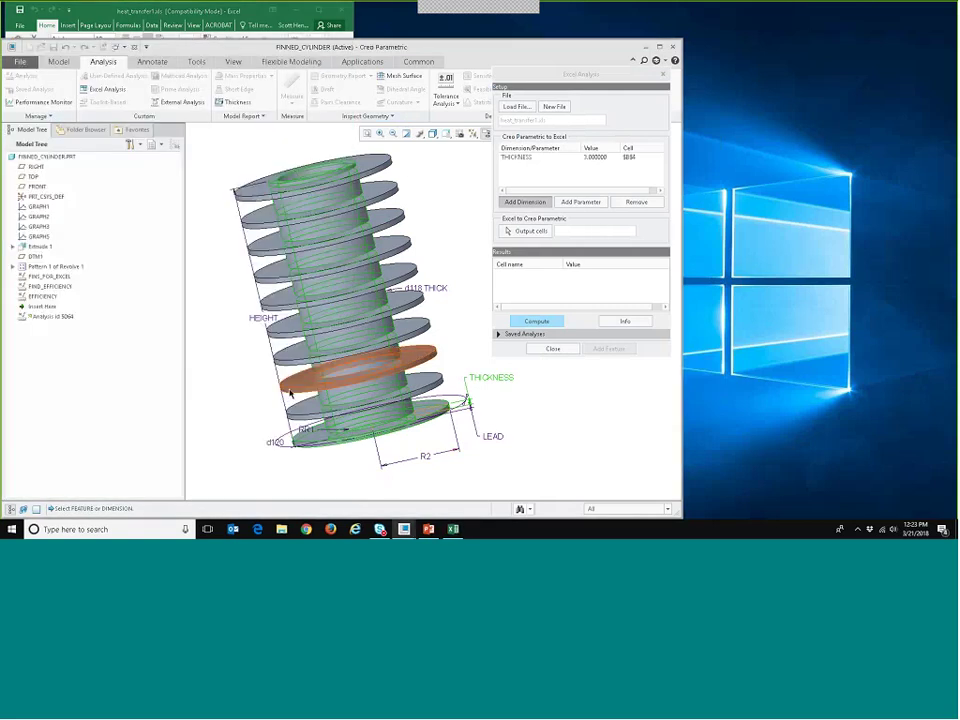
pyautogui.click(304, 432)
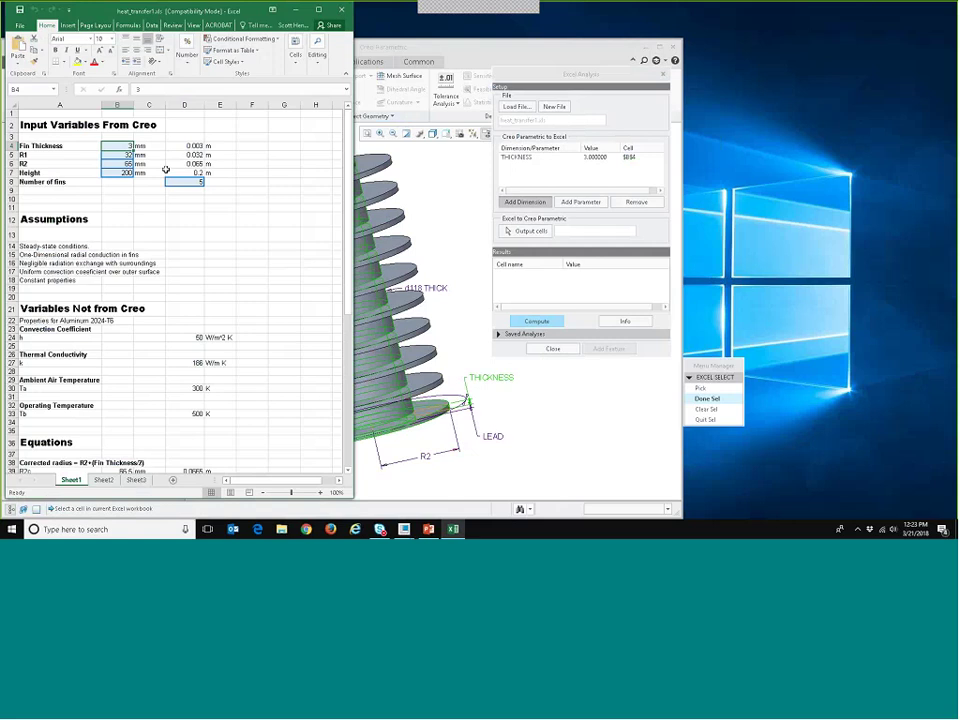
pyautogui.click(707, 398)
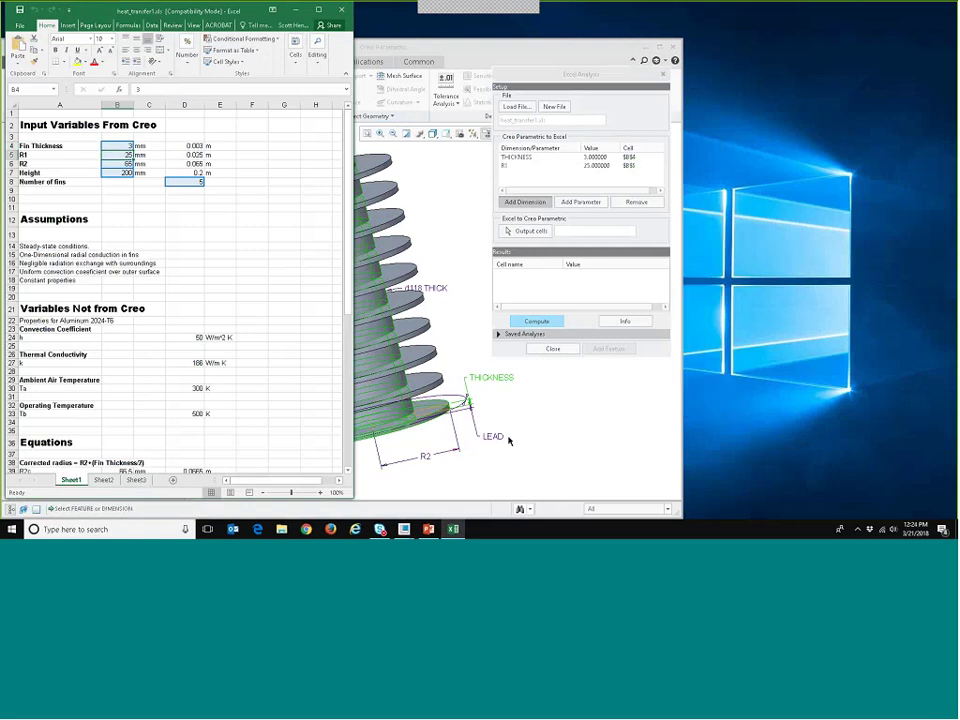
# Link the R2 dimension to cell B6 and the HEIGHT dimension to cell B7.
pyautogui.click(426, 456)
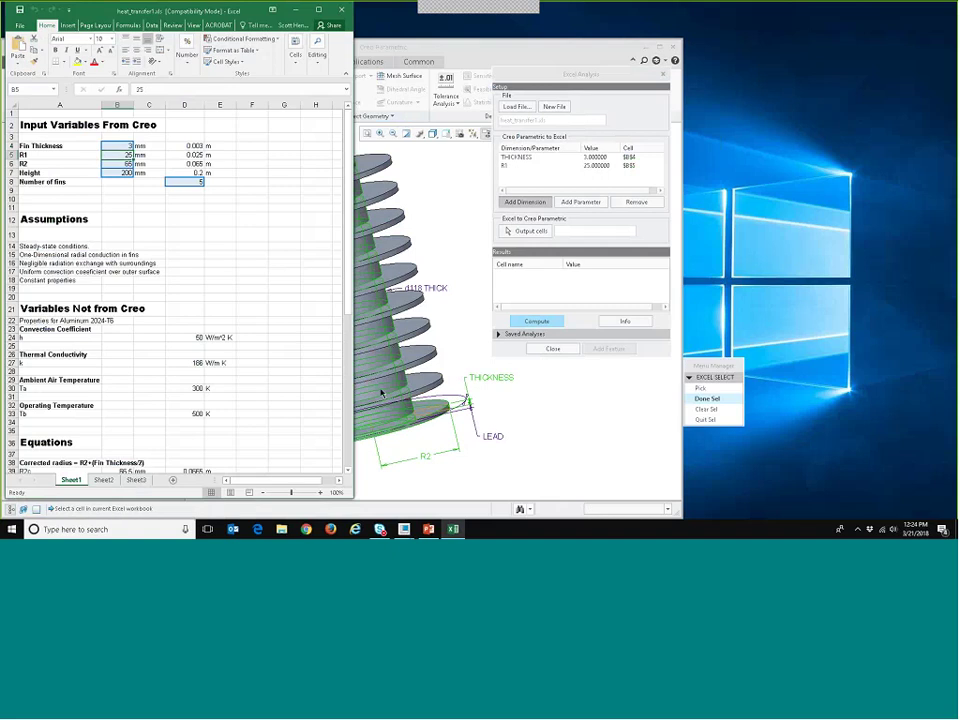
pyautogui.click(707, 400)
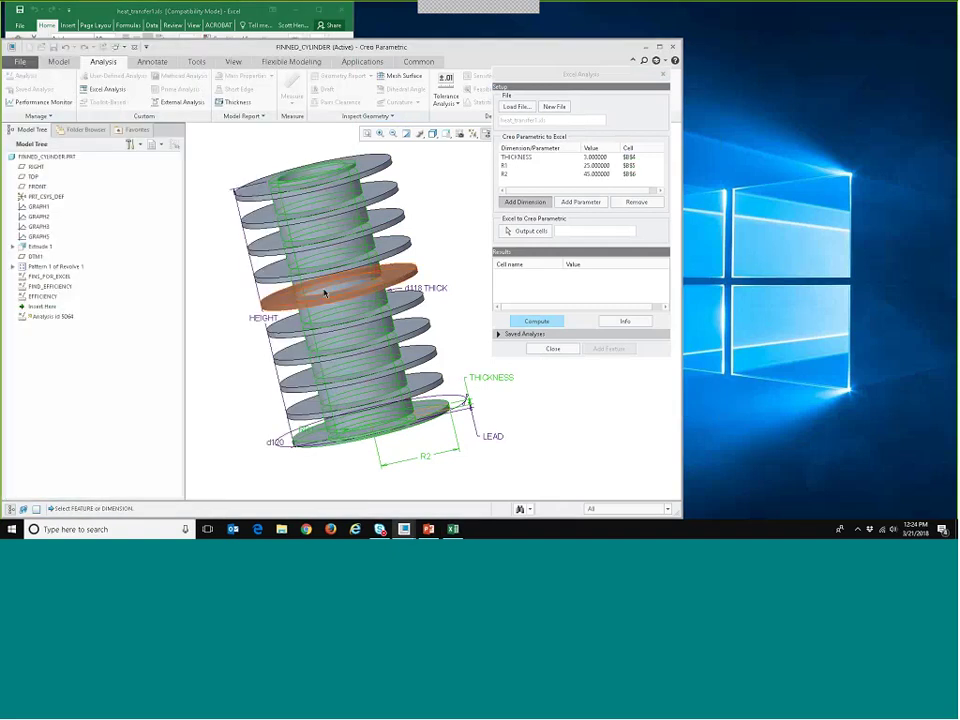
pyautogui.click(262, 319)
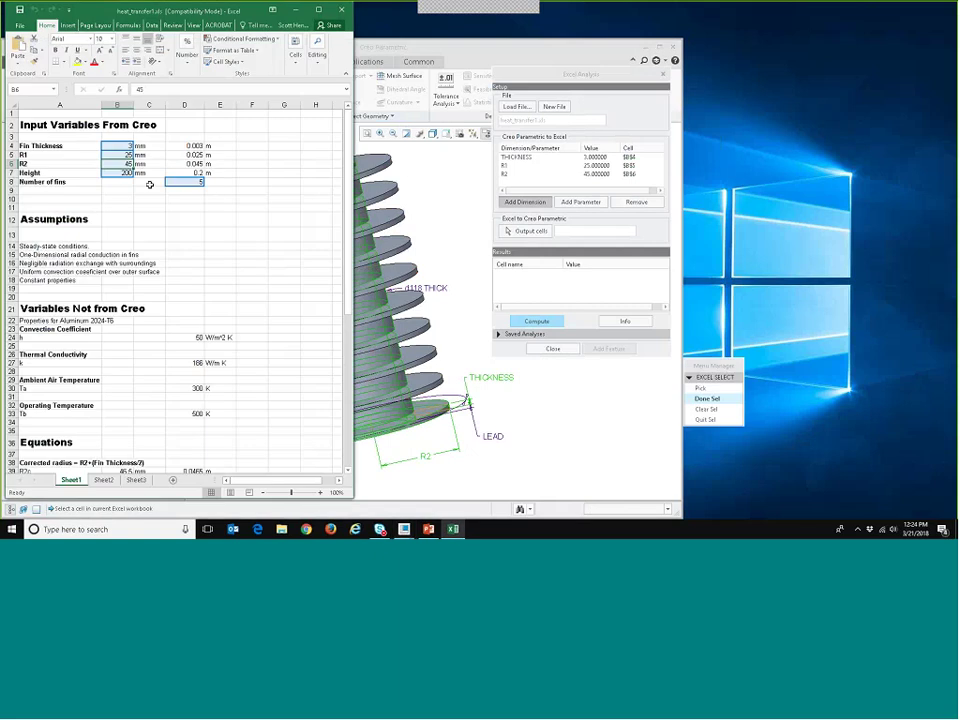
pyautogui.click(698, 398)
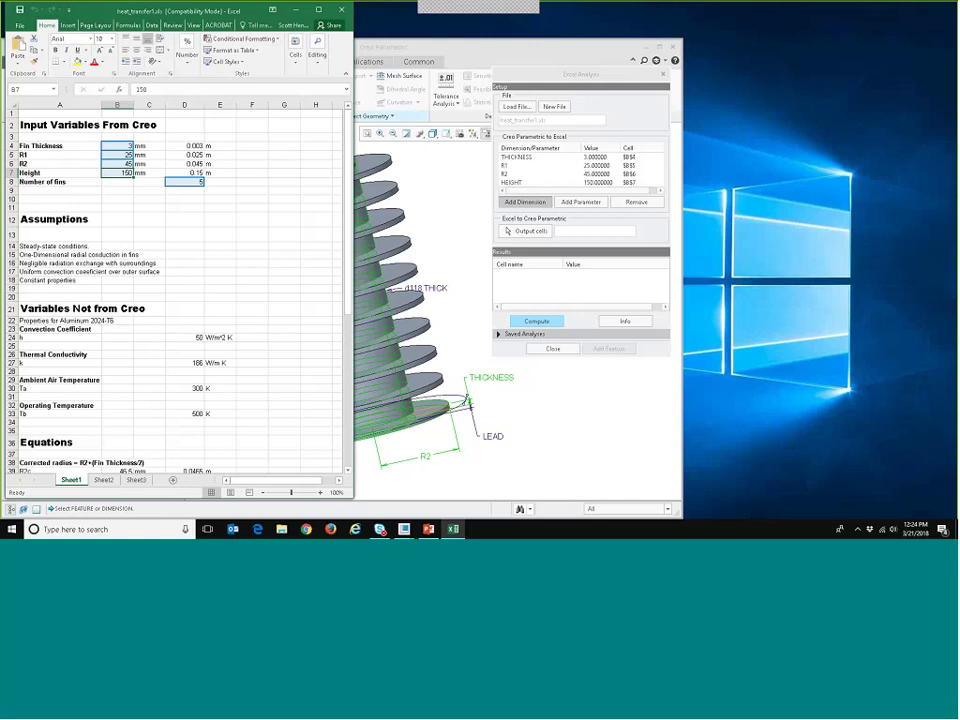
# Add the FINS parameter of FINS_FOR_EXCEL to the Excel analysis and link it to the Number of fins cell D8.
pyautogui.click(561, 264)
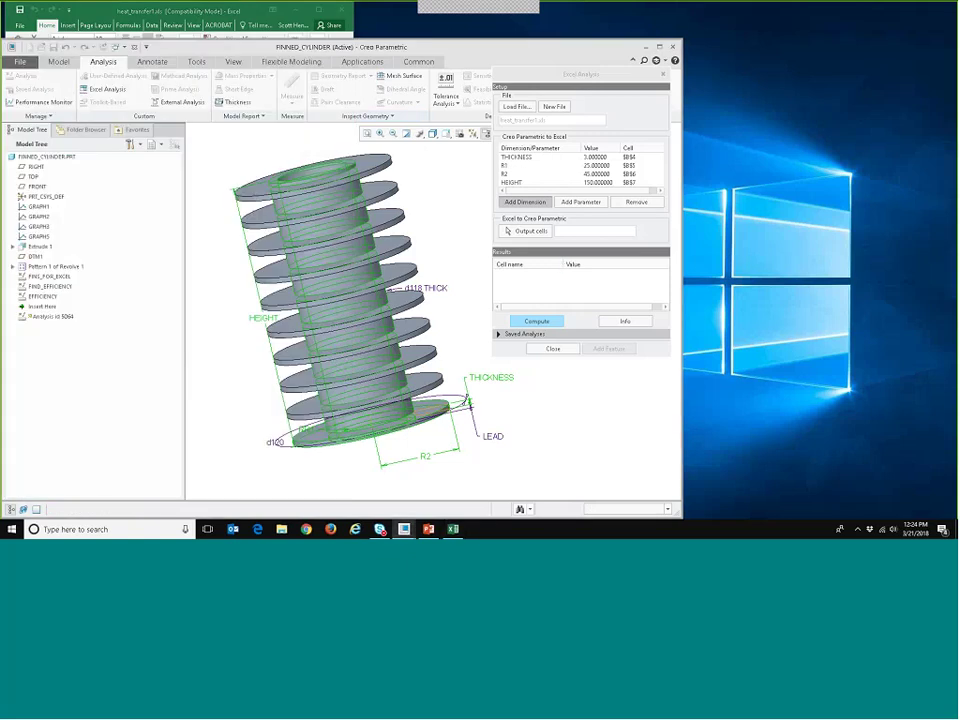
pyautogui.click(582, 203)
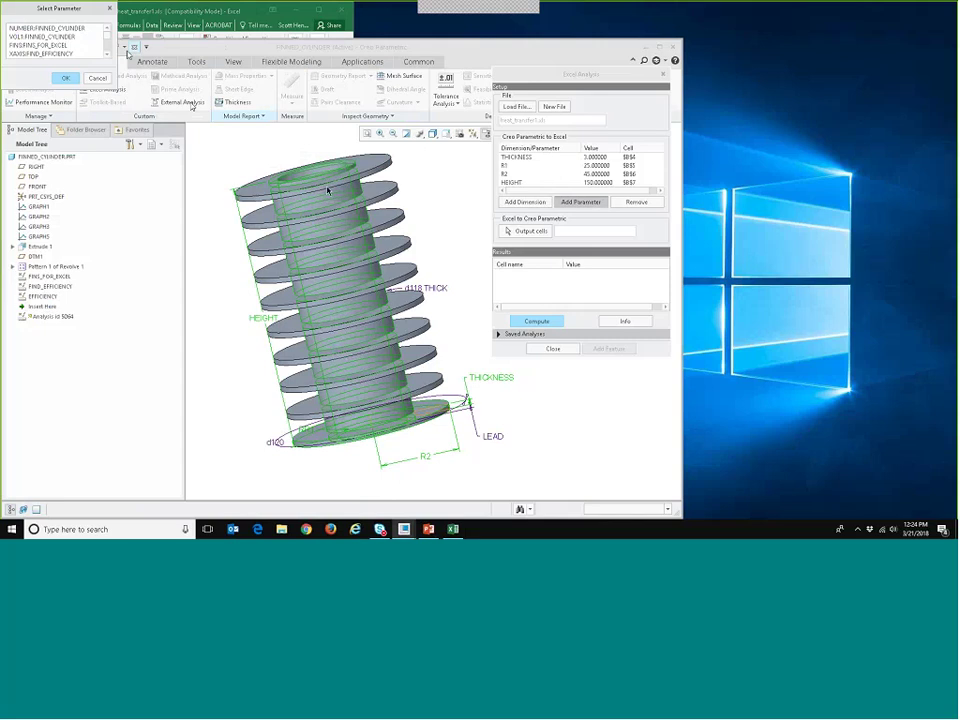
pyautogui.click(65, 46)
pyautogui.click(69, 77)
pyautogui.click(188, 181)
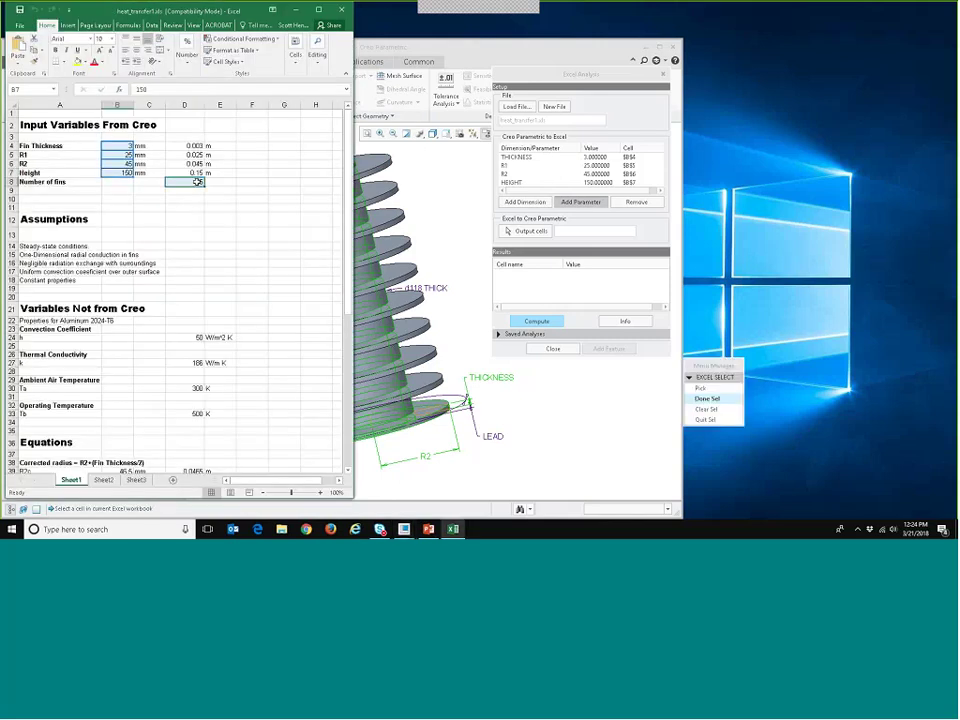
pyautogui.click(707, 398)
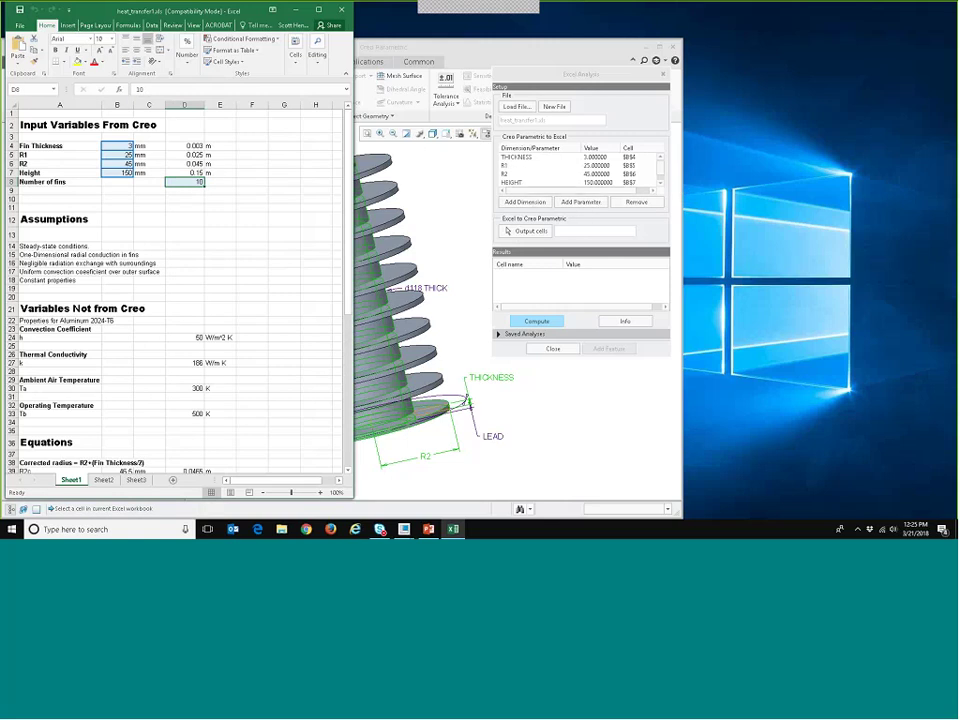
# Add the NF parameter of the EFFICIENCY feature and link it to the Fin Efficiency cell D62.
pyautogui.click(582, 202)
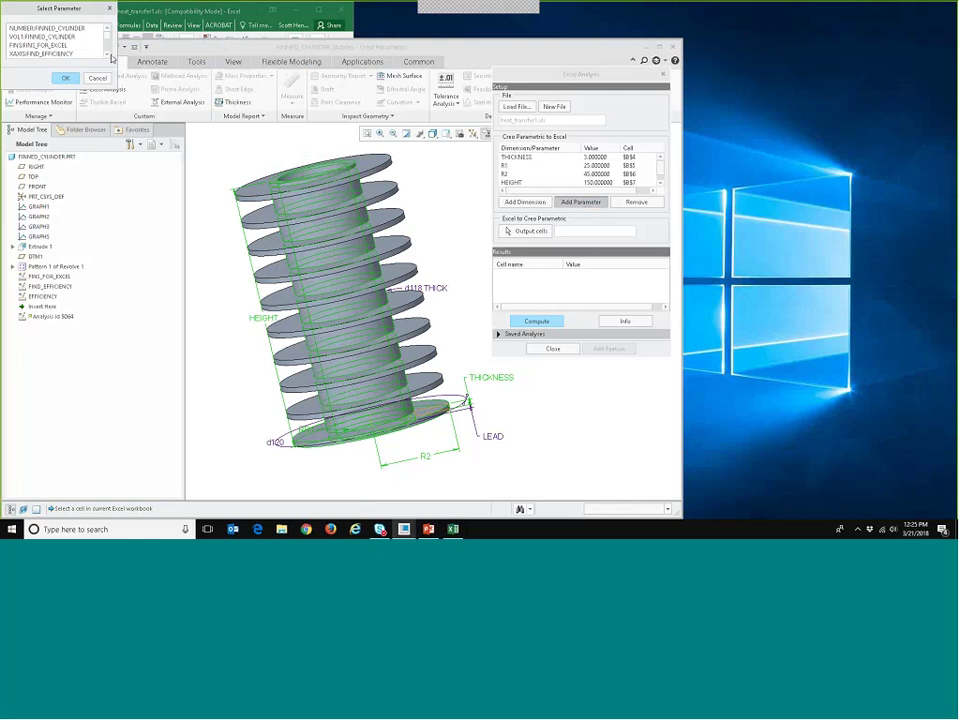
pyautogui.click(108, 56)
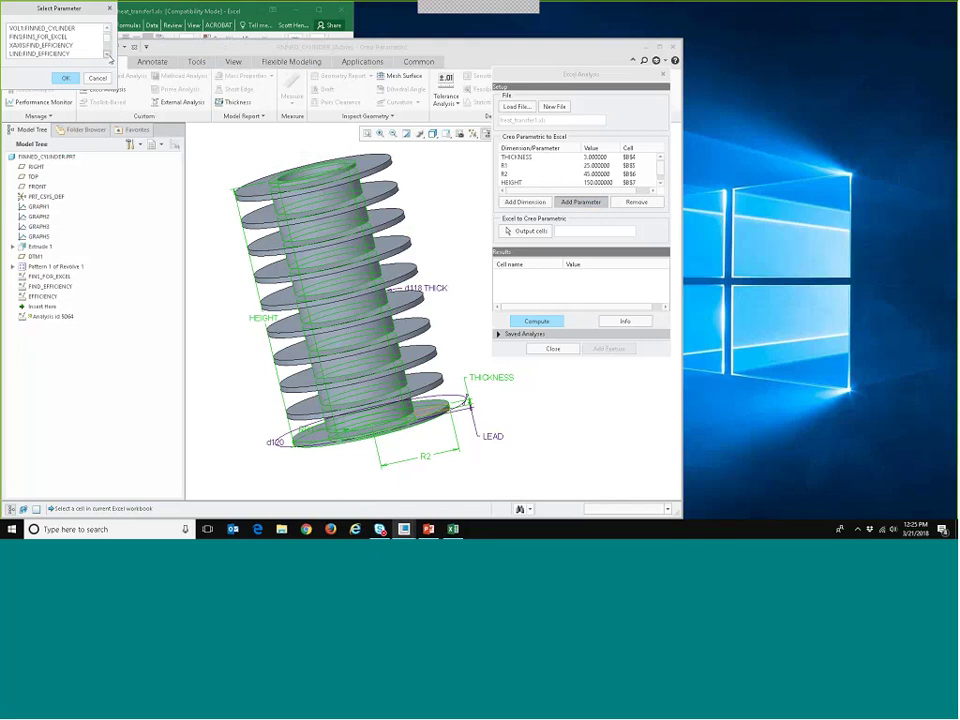
pyautogui.click(108, 56)
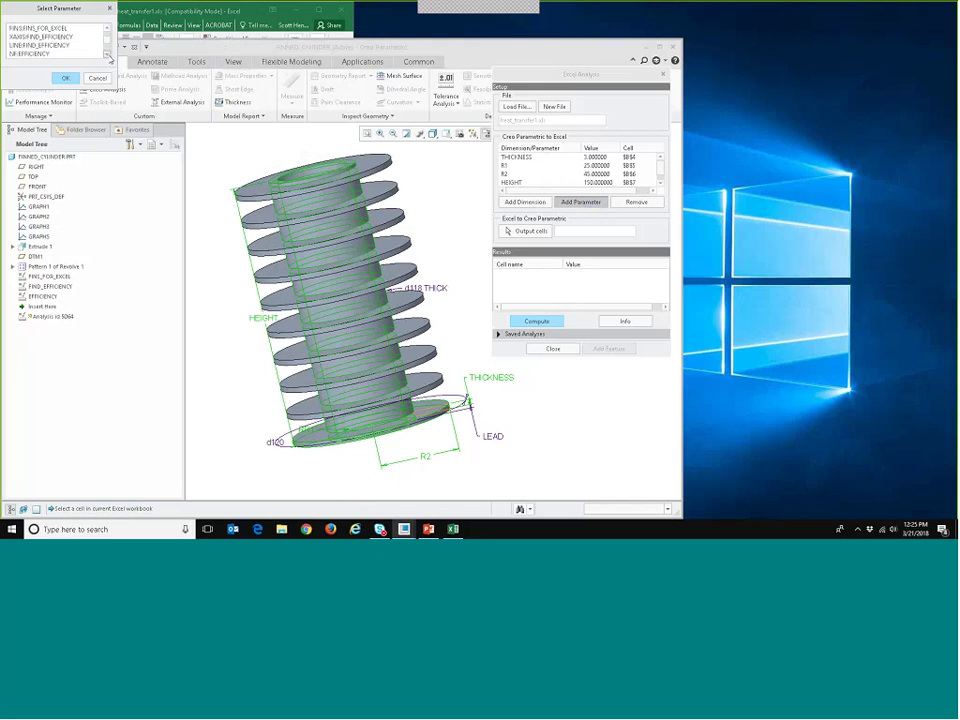
pyautogui.click(35, 55)
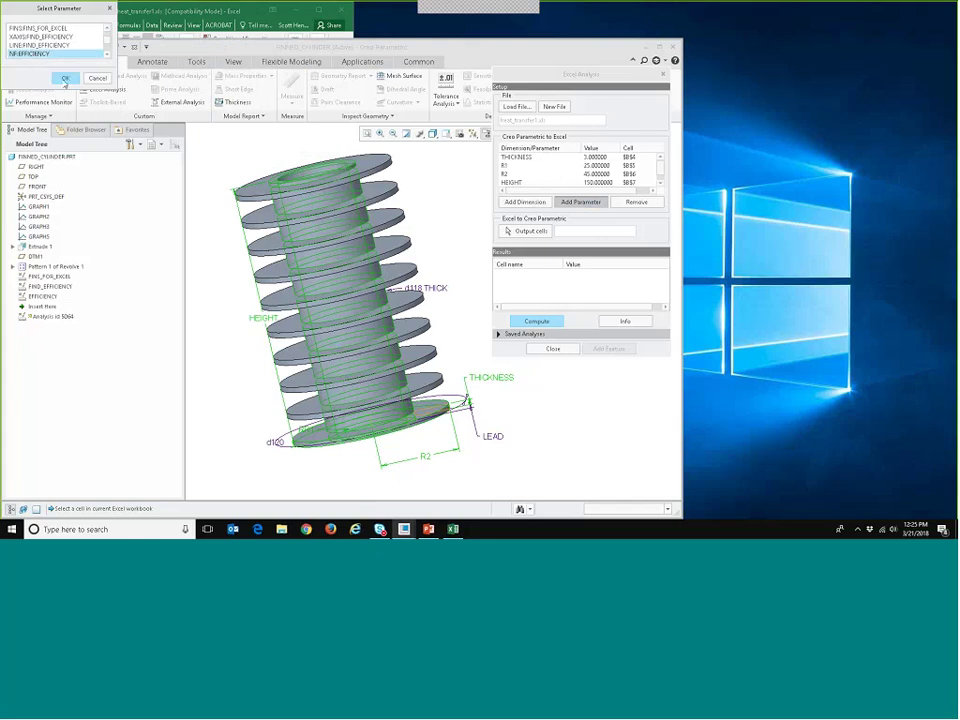
pyautogui.click(65, 79)
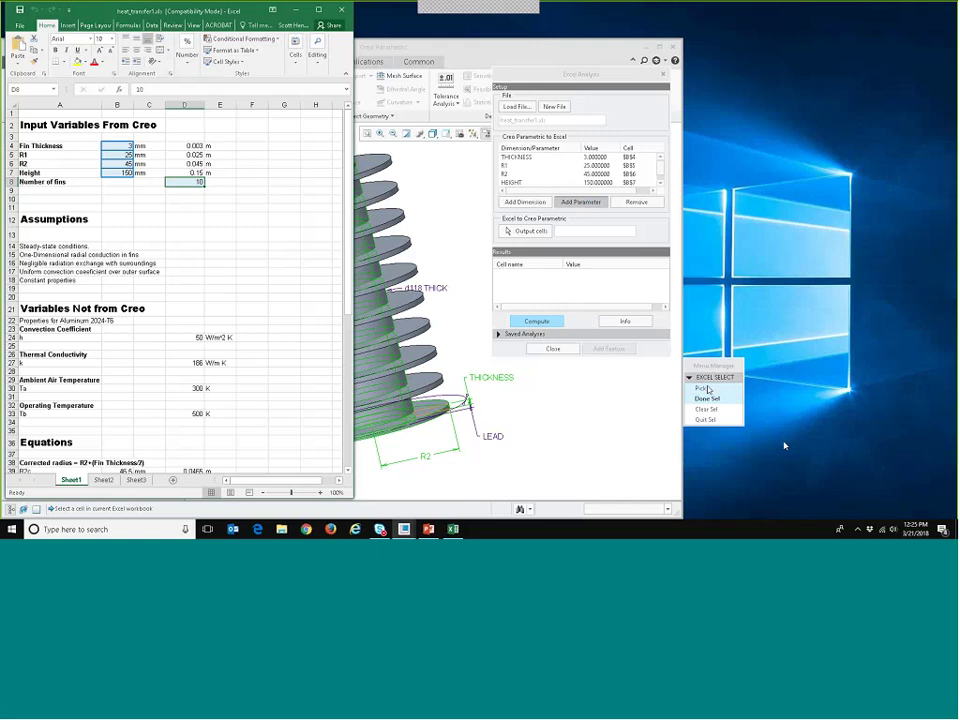
pyautogui.scroll(-1, 281, 304)
pyautogui.scroll(-9, 281, 304)
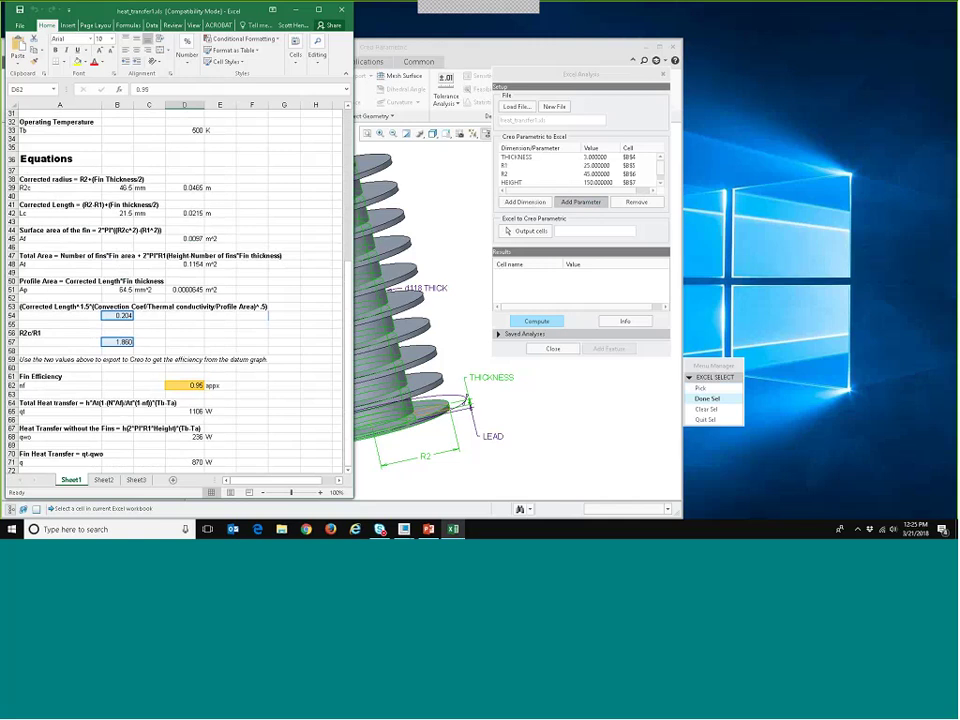
pyautogui.click(186, 385)
pyautogui.click(729, 400)
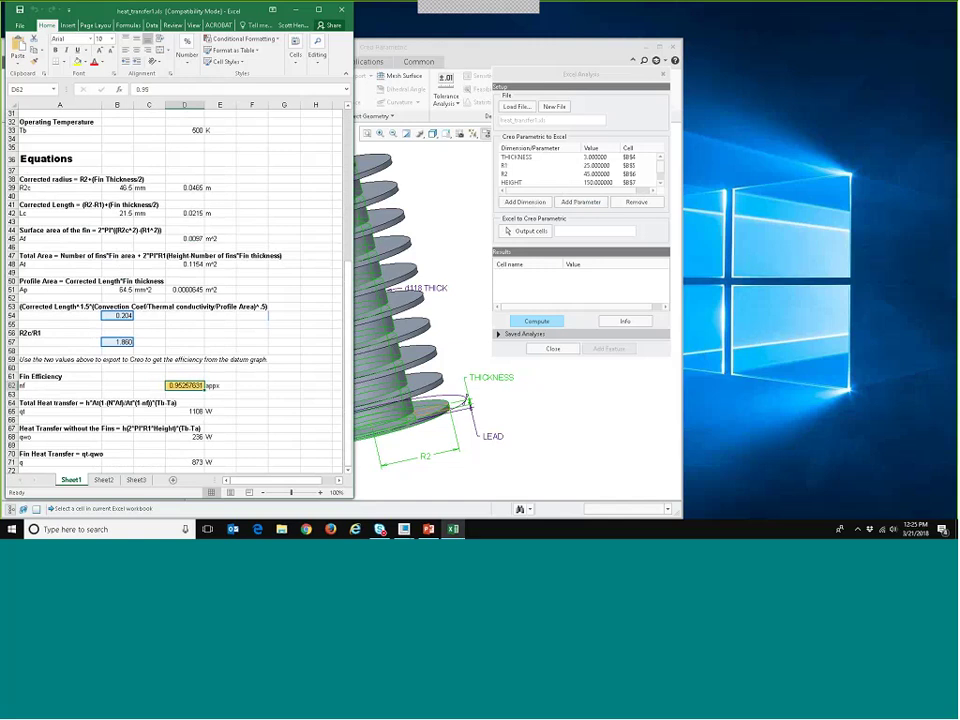
# Set the Total Heat transfer cell D65 as the analysis output and compute the Excel analysis.
pyautogui.scroll(-5, 285, 384)
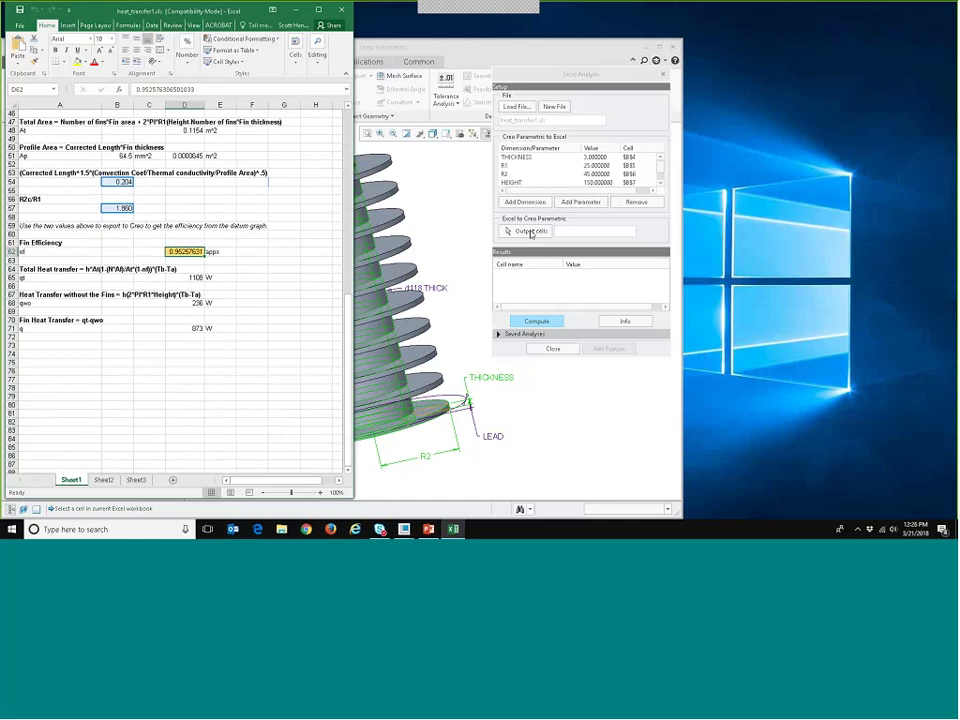
pyautogui.click(531, 232)
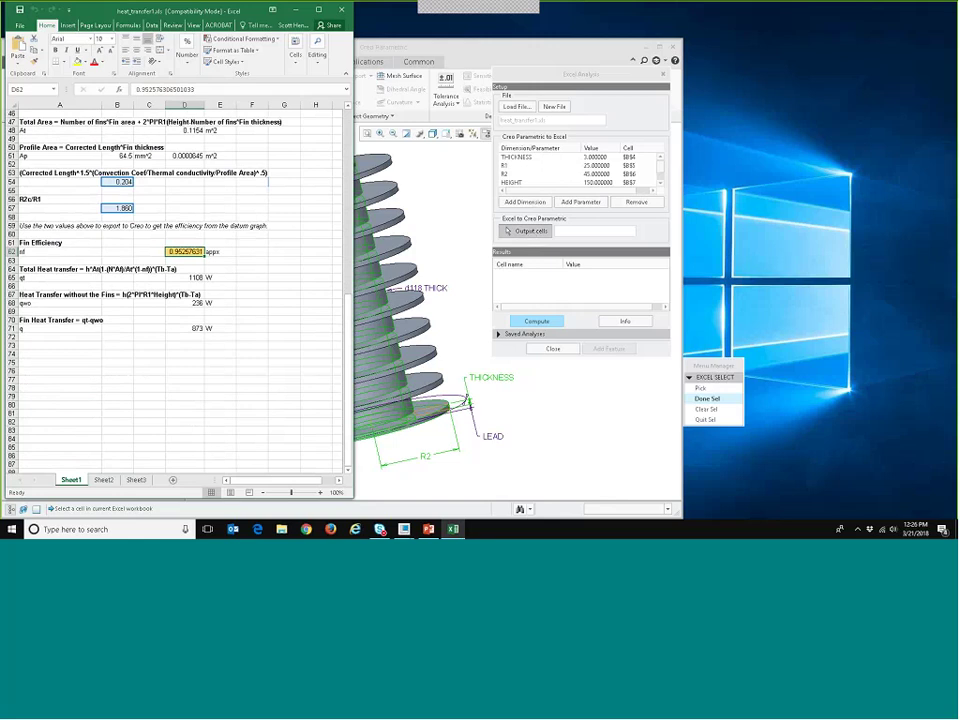
pyautogui.click(195, 277)
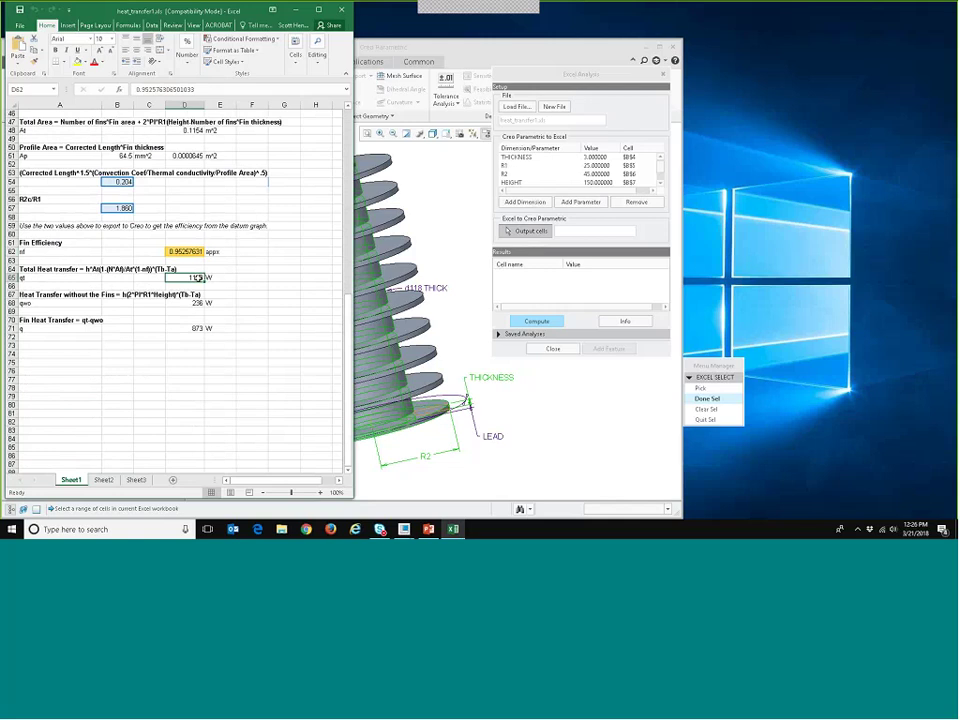
pyautogui.click(706, 399)
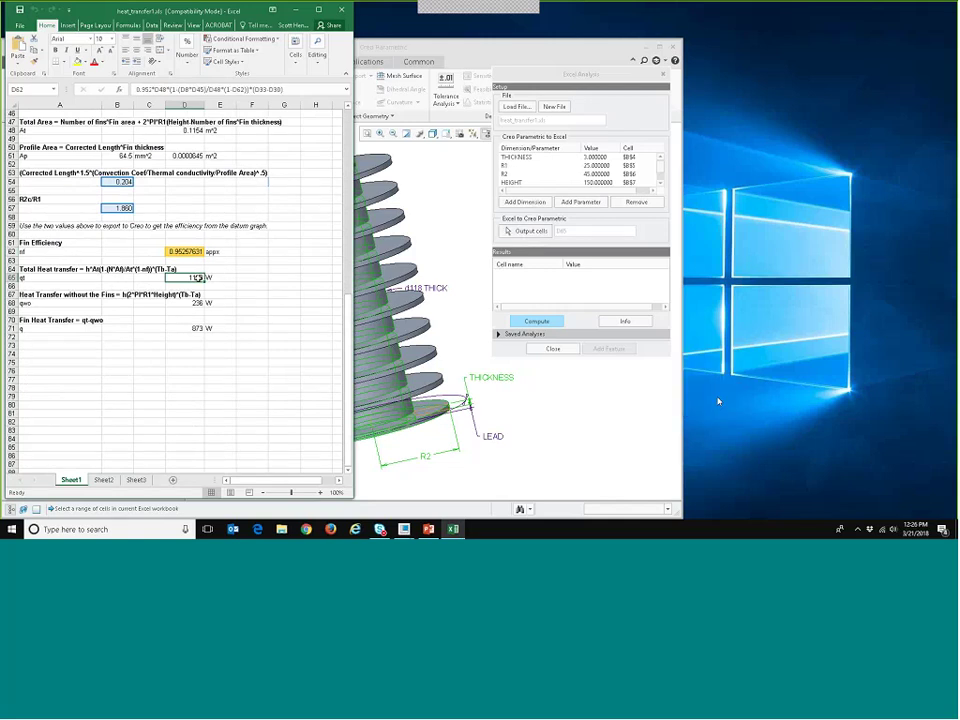
pyautogui.click(545, 322)
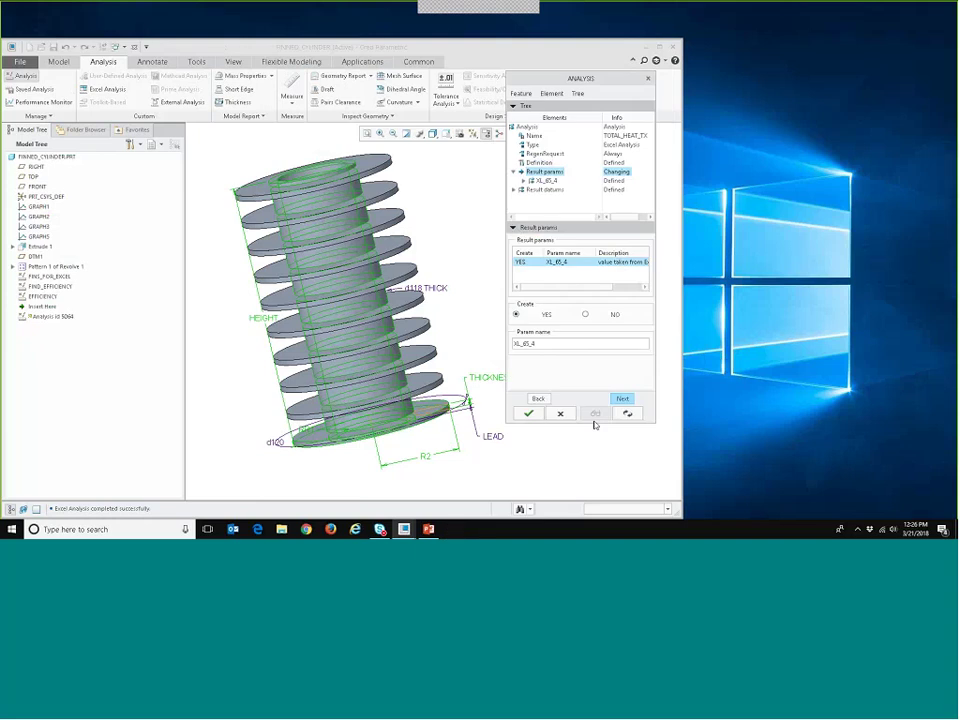
# Name the analysis result parameter HEAT_W and complete the TOTAL_HEAT_TX feature.
pyautogui.moveTo(537, 344); pyautogui.dragTo(506, 333)
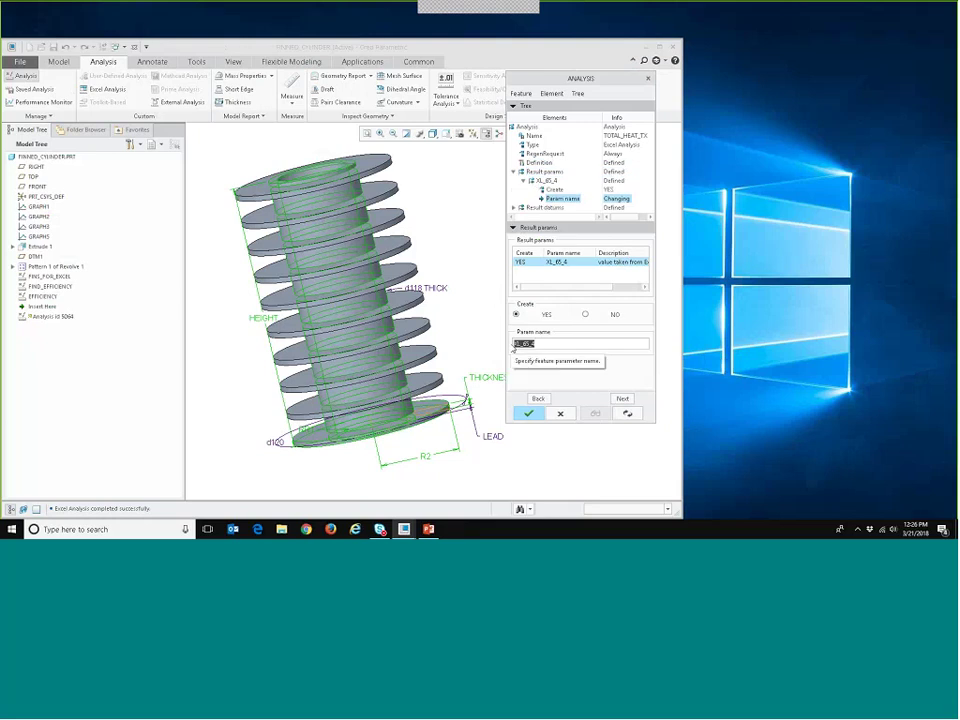
pyautogui.write('HEAT_W')
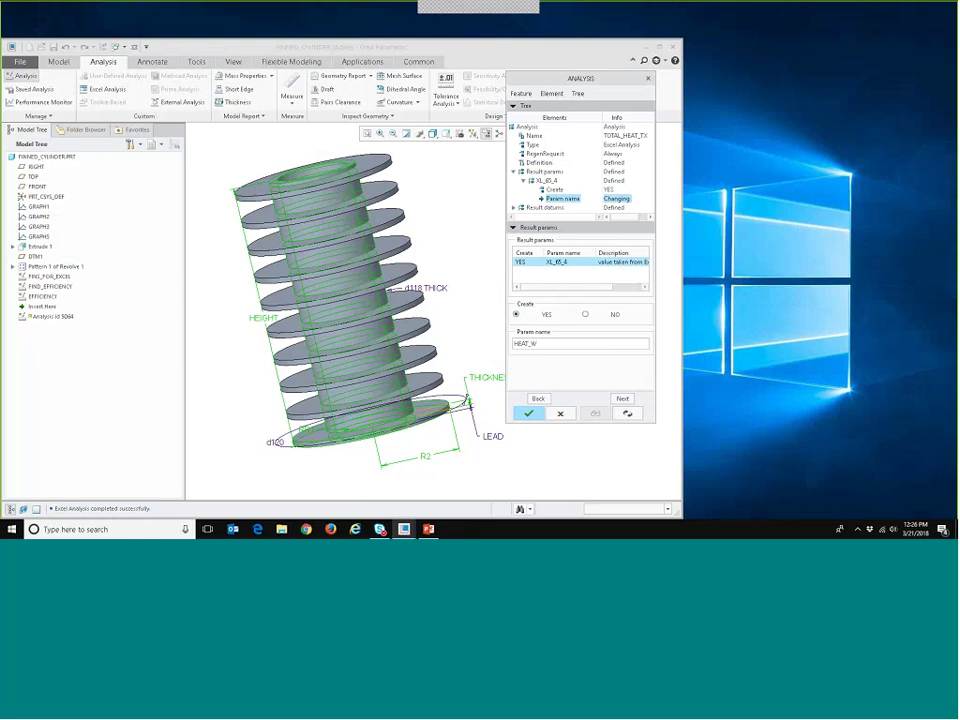
pyautogui.press('Return')
pyautogui.click(528, 413)
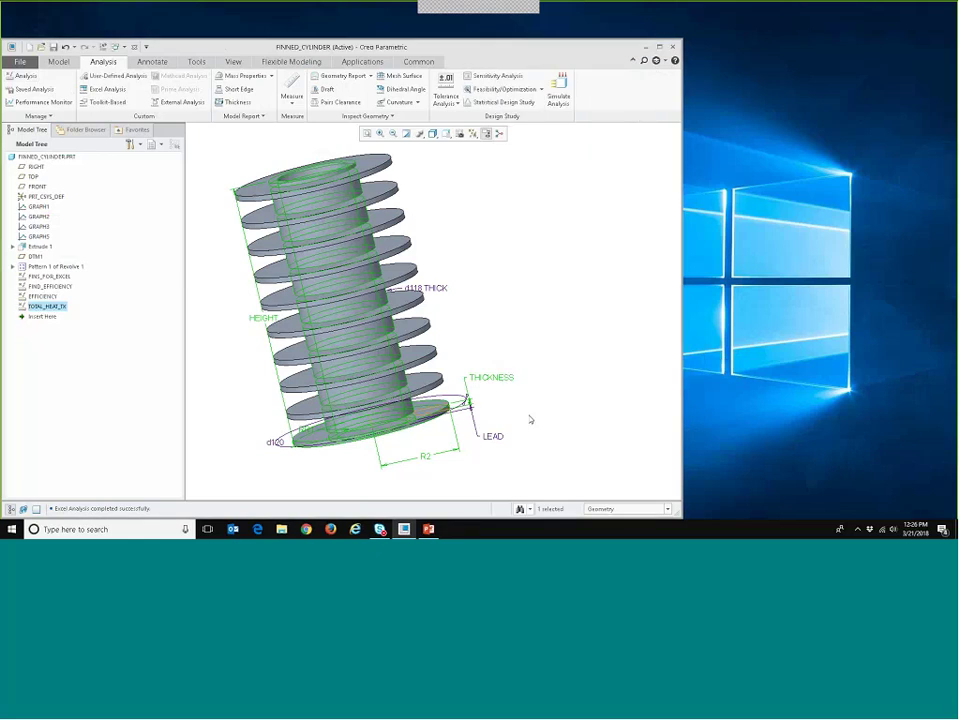
# Add a model tree column that displays the feature parameter HEAT_W.
pyautogui.click(135, 145)
pyautogui.click(150, 171)
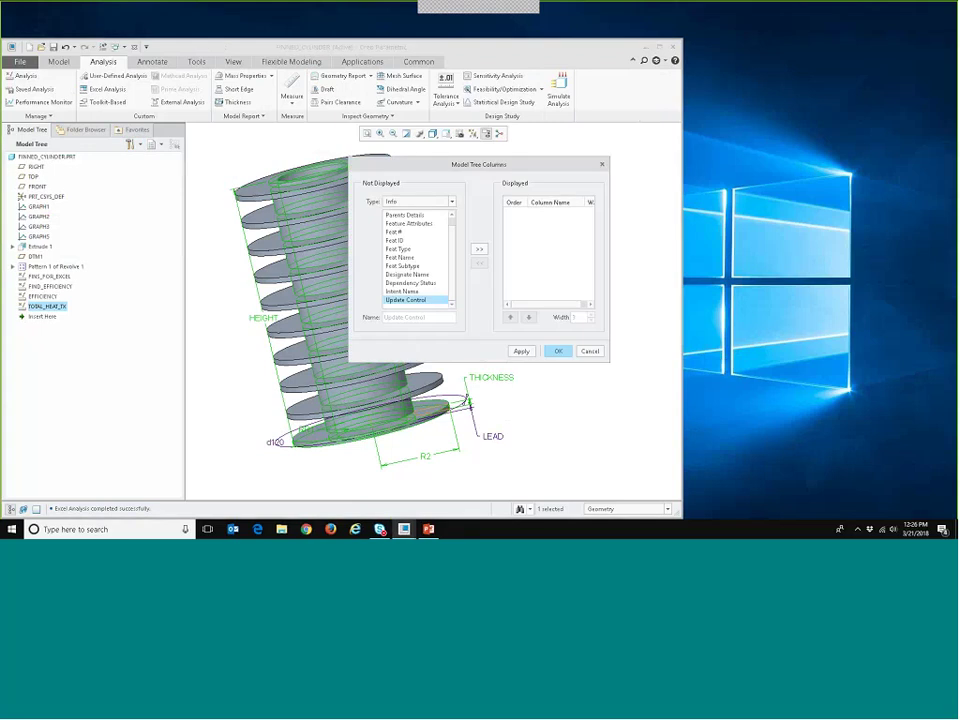
pyautogui.click(452, 202)
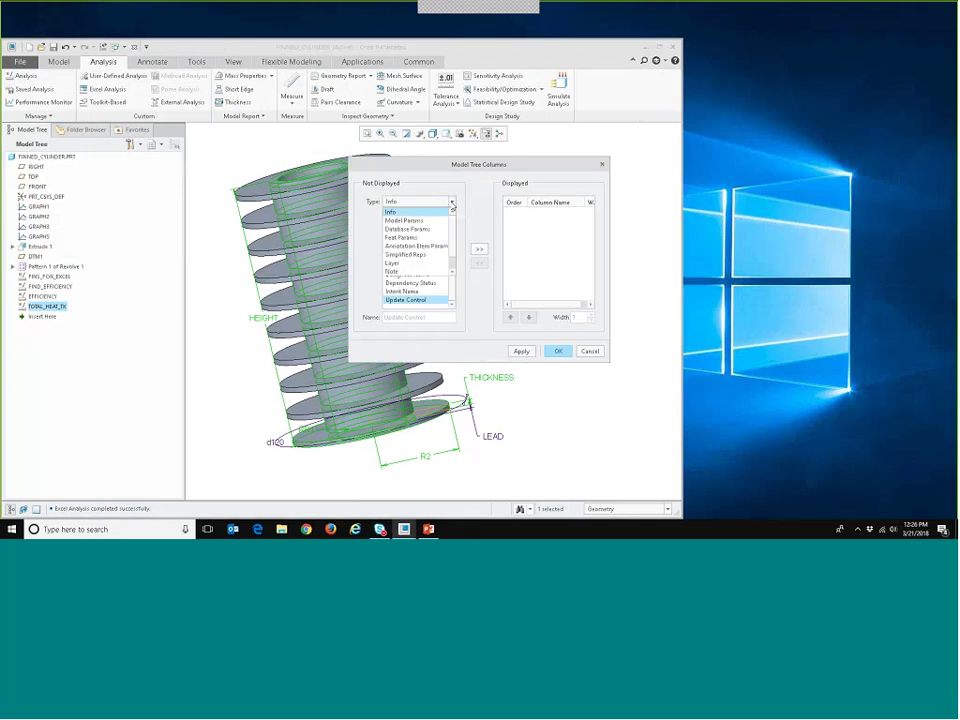
pyautogui.click(401, 237)
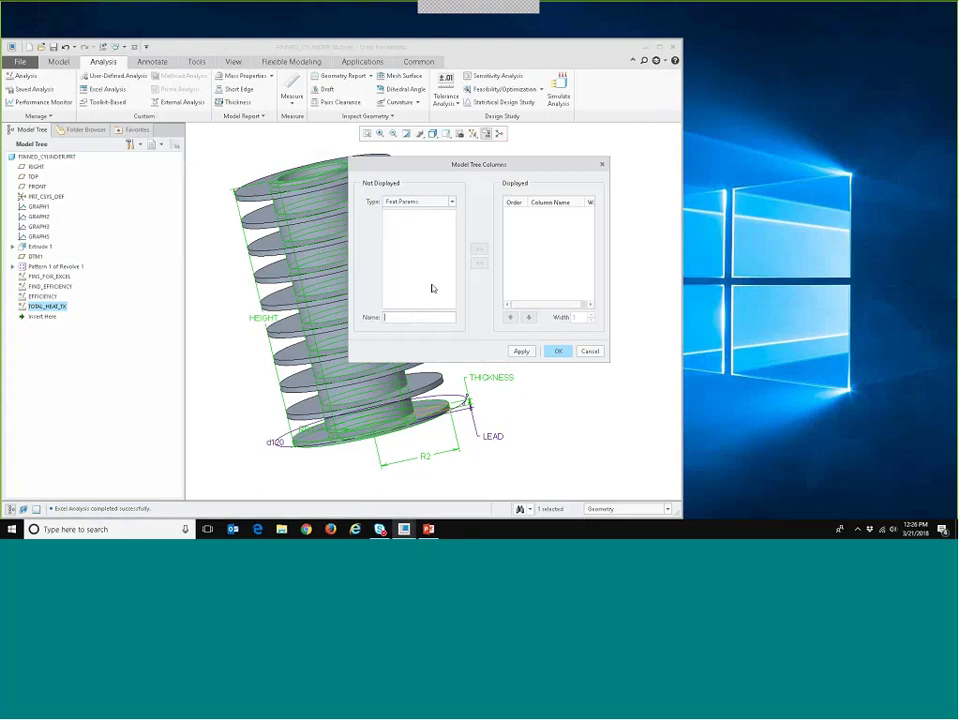
pyautogui.click(418, 318)
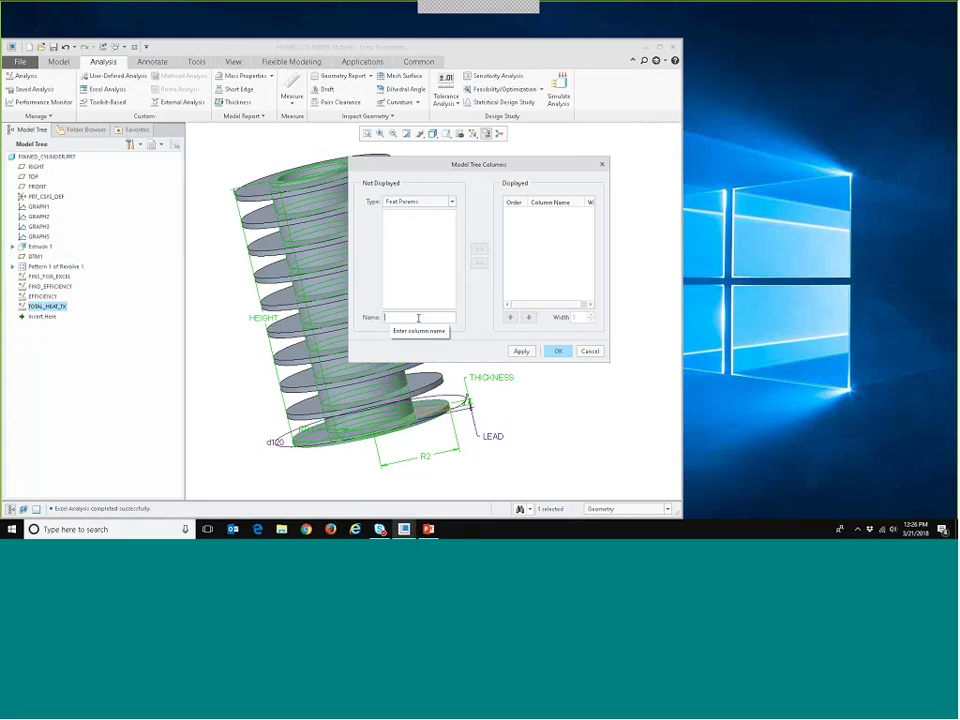
pyautogui.write('HEA')
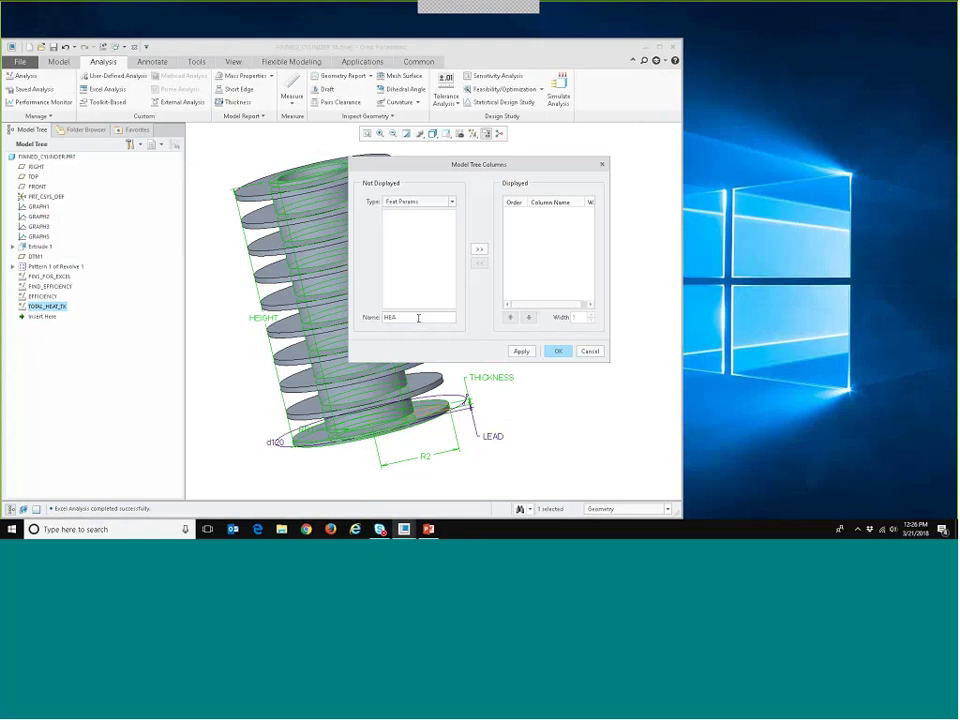
pyautogui.write('T_W')
pyautogui.press('Return')
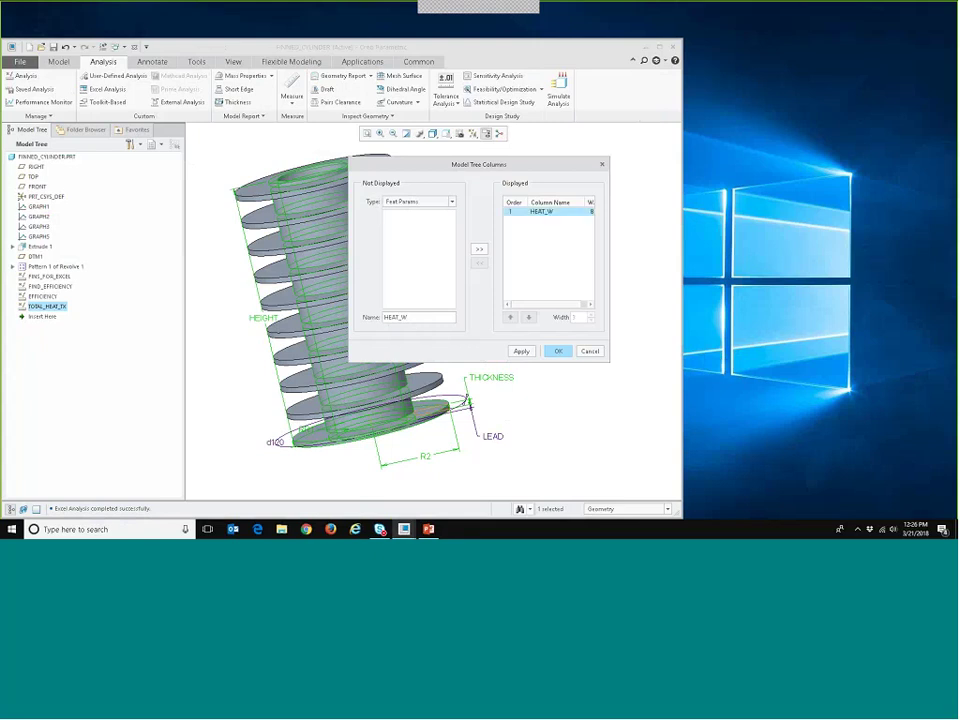
pyautogui.click(562, 352)
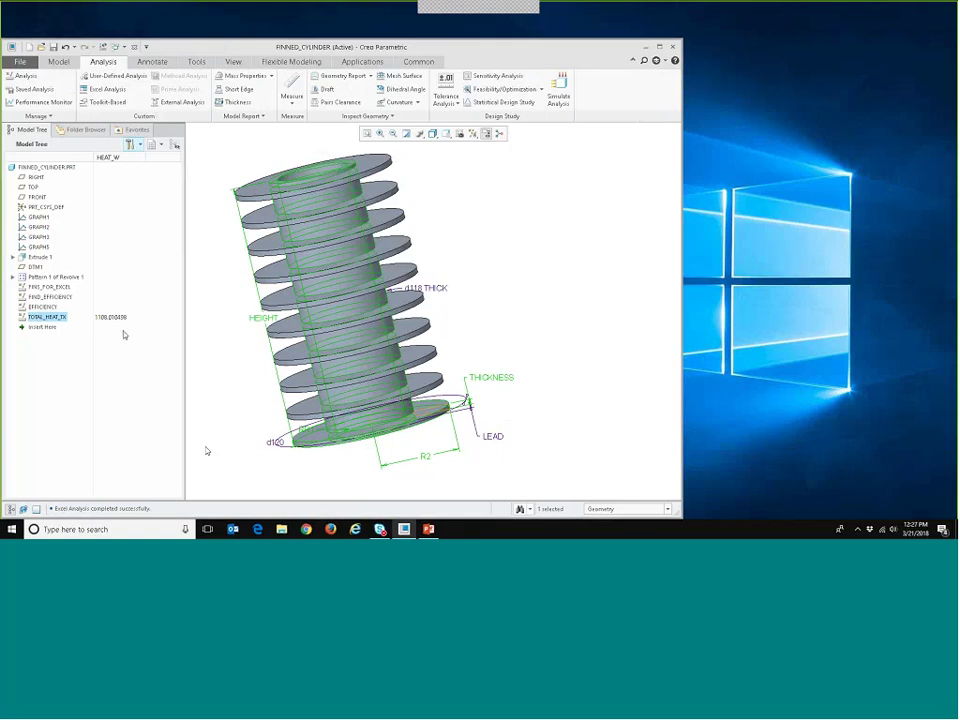
# Switch the displayed dimensions from symbolic names to numeric values and regenerate the part.
pyautogui.click(513, 303)
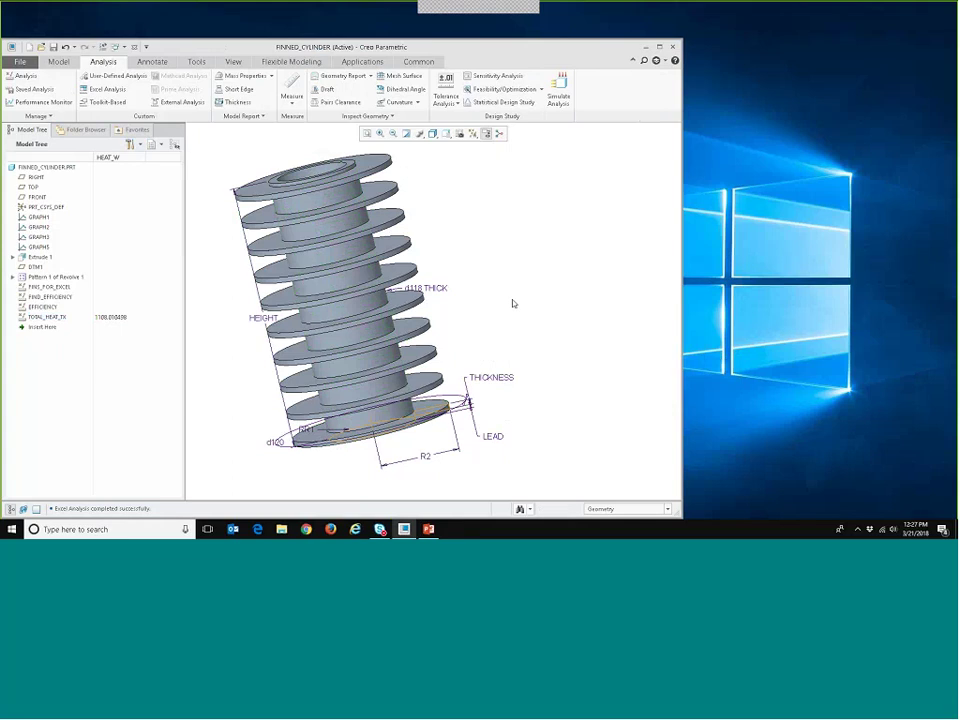
pyautogui.click(197, 62)
pyautogui.click(328, 92)
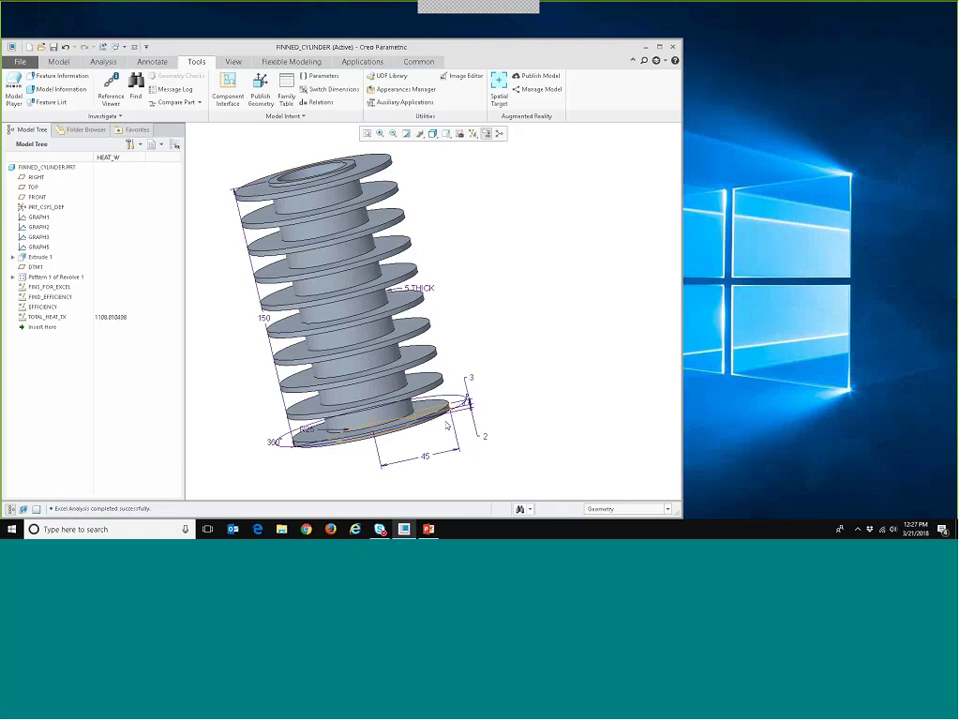
pyautogui.hotkey('ctrl', 'g')
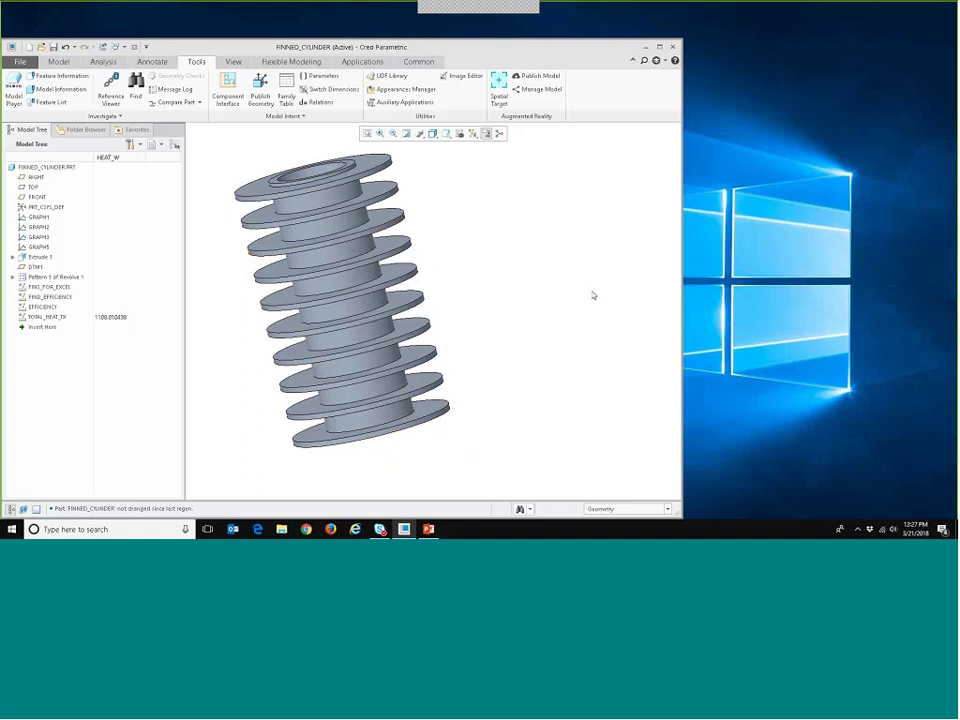
# Set the patterned fin's THICKNESS dimension to 4 and regenerate the part.
pyautogui.doubleClick(442, 386)
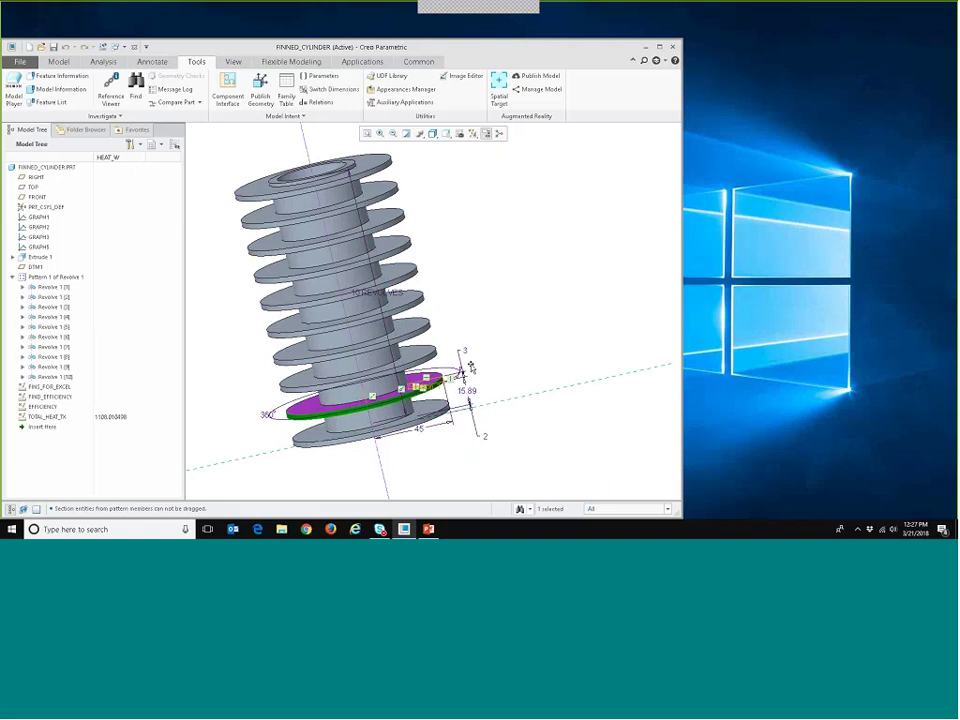
pyautogui.doubleClick(464, 350)
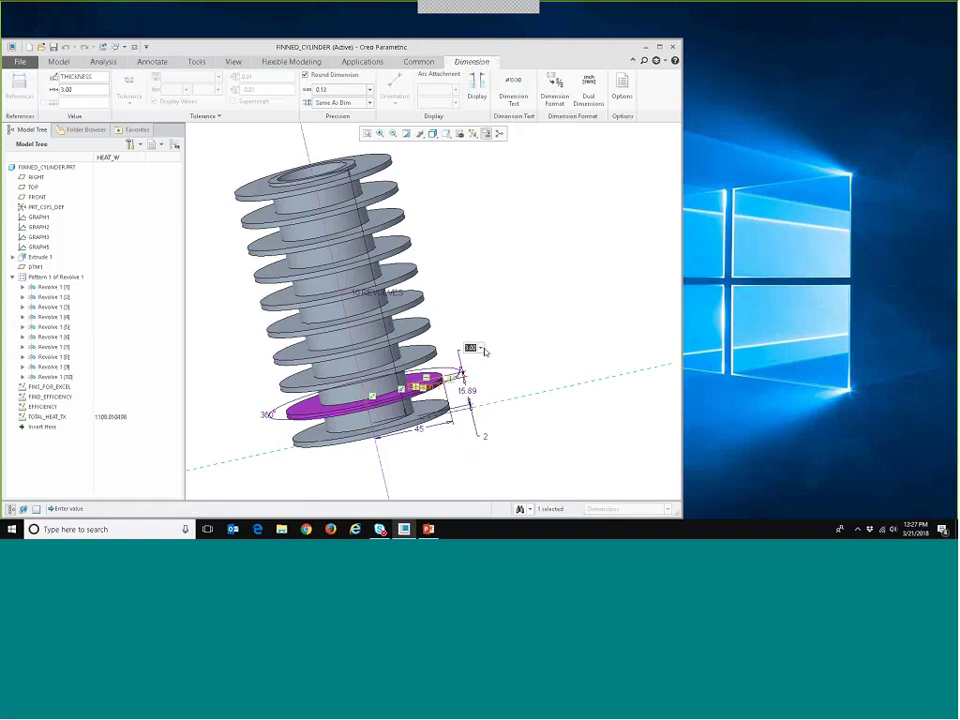
pyautogui.write('6')
pyautogui.press('BackSpace')
pyautogui.write('4')
pyautogui.press('Return')
pyautogui.click(107, 46)
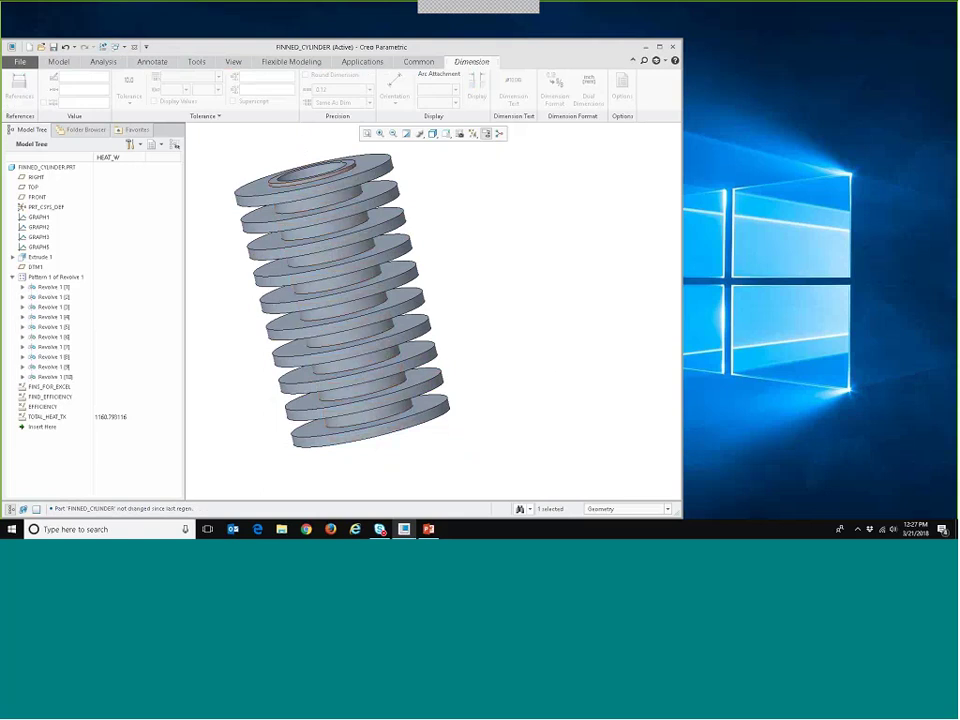
# Set the part parameter NUMBER to 5 and regenerate the finned cylinder.
pyautogui.rightClick(60, 168)
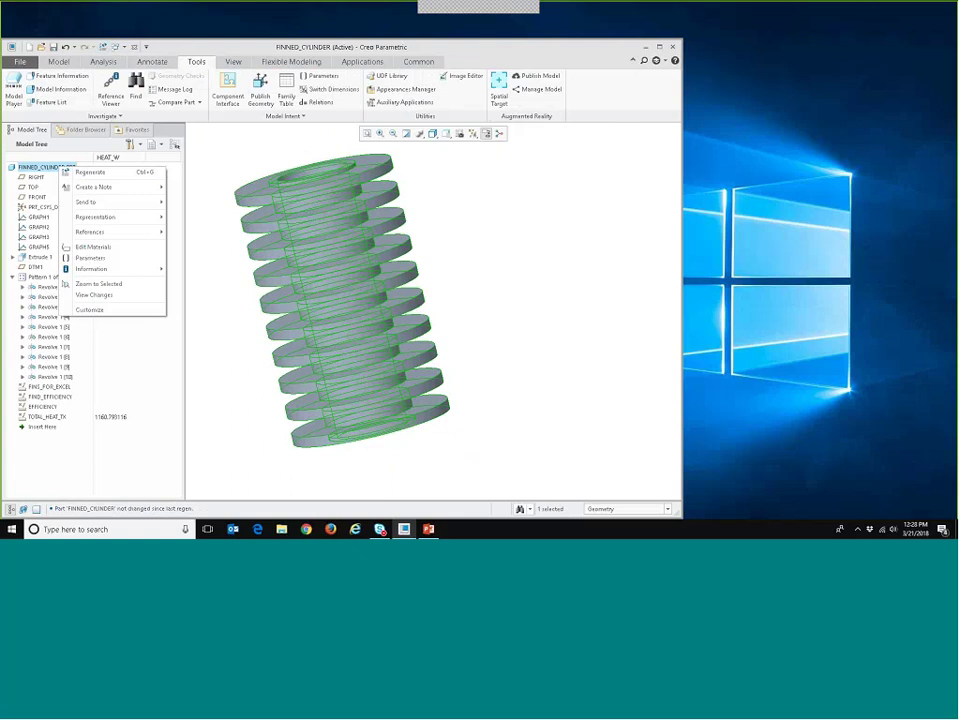
pyautogui.click(90, 257)
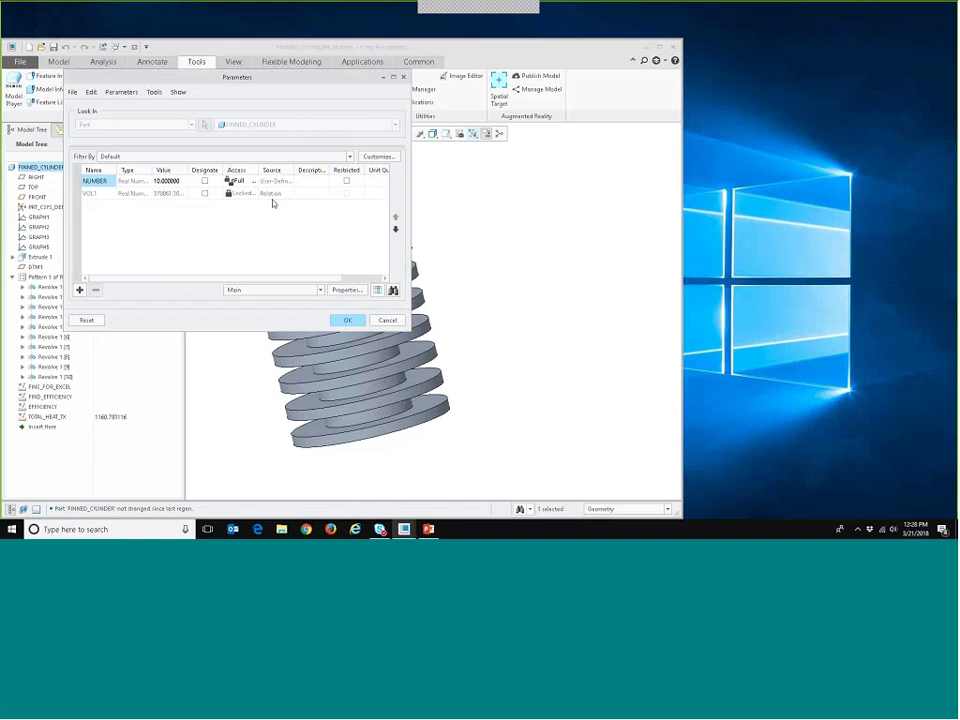
pyautogui.write('1')
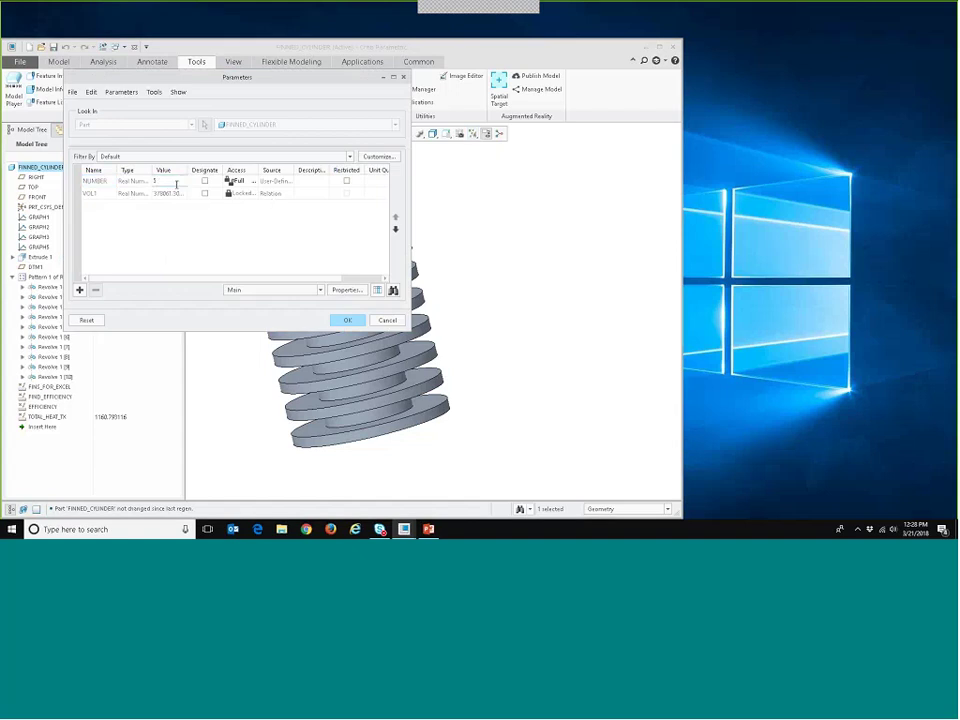
pyautogui.press('Return')
pyautogui.click(347, 320)
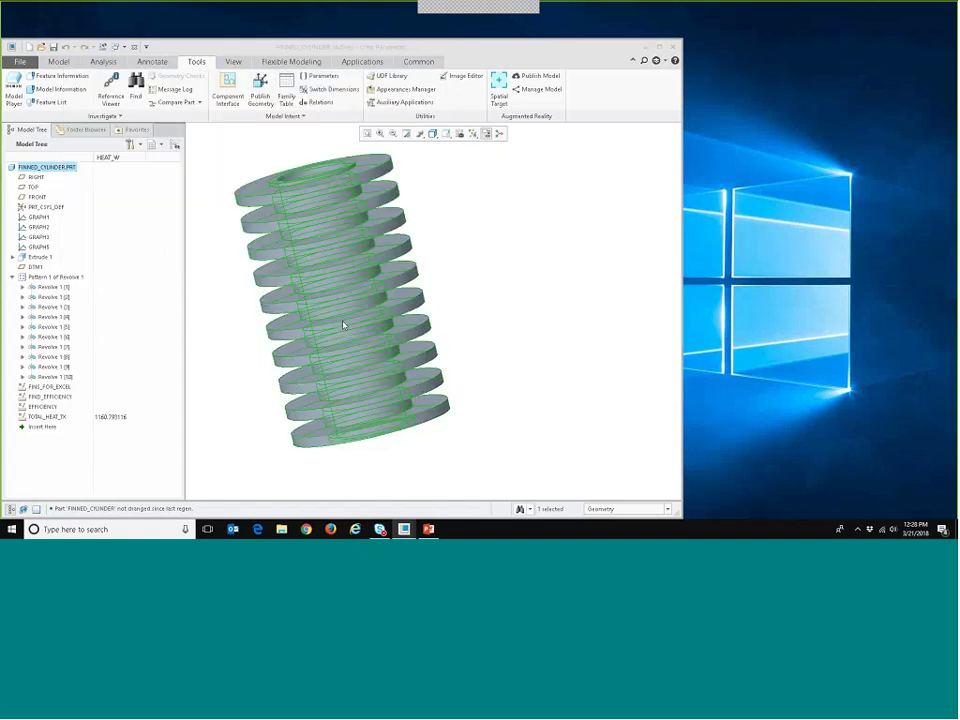
pyautogui.click(115, 47)
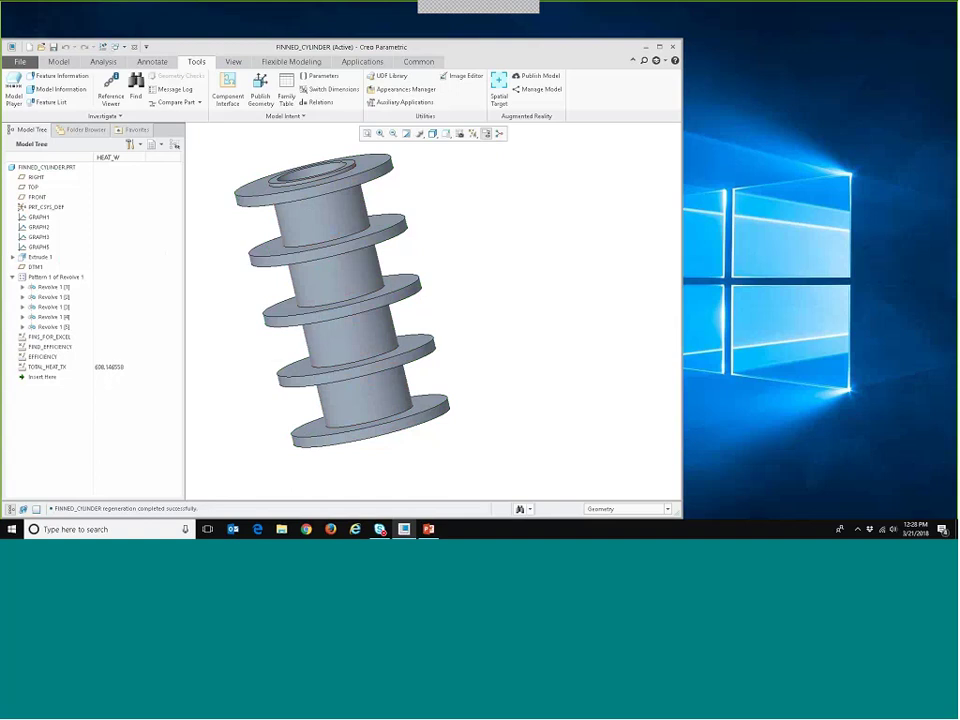
# Set the patterned fin's THICKNESS dimension to 2 and regenerate the part.
pyautogui.doubleClick(425, 365)
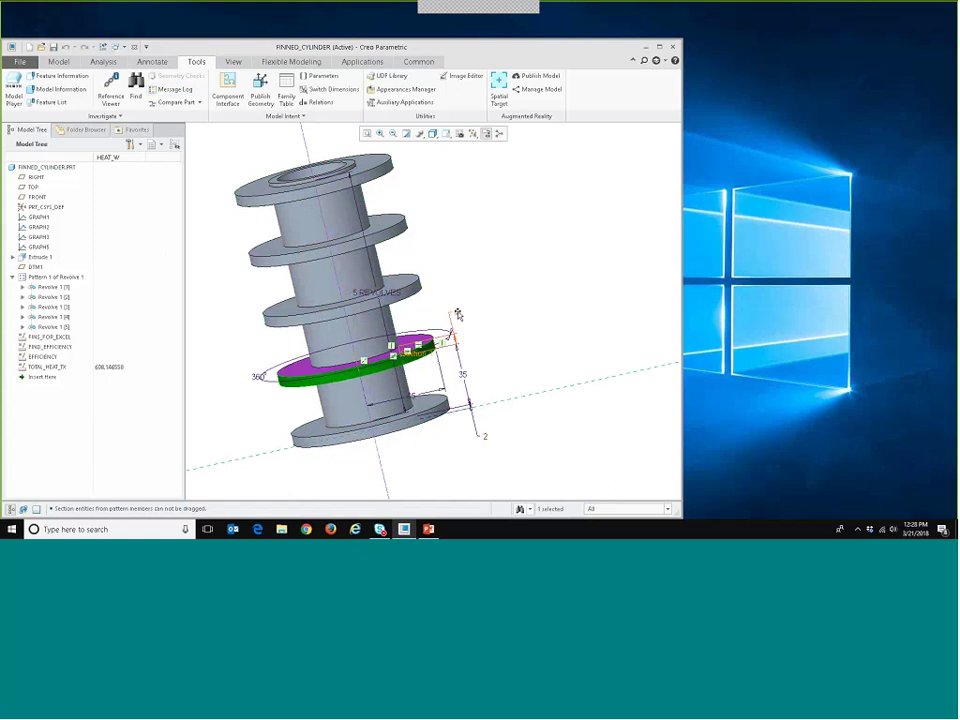
pyautogui.doubleClick(457, 315)
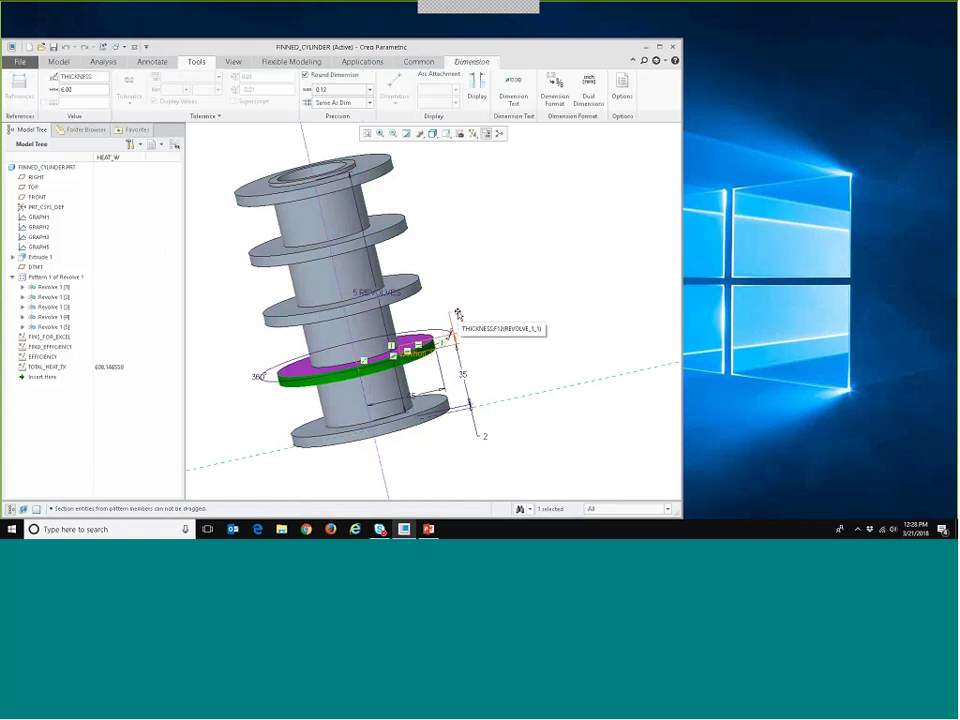
pyautogui.write('4')
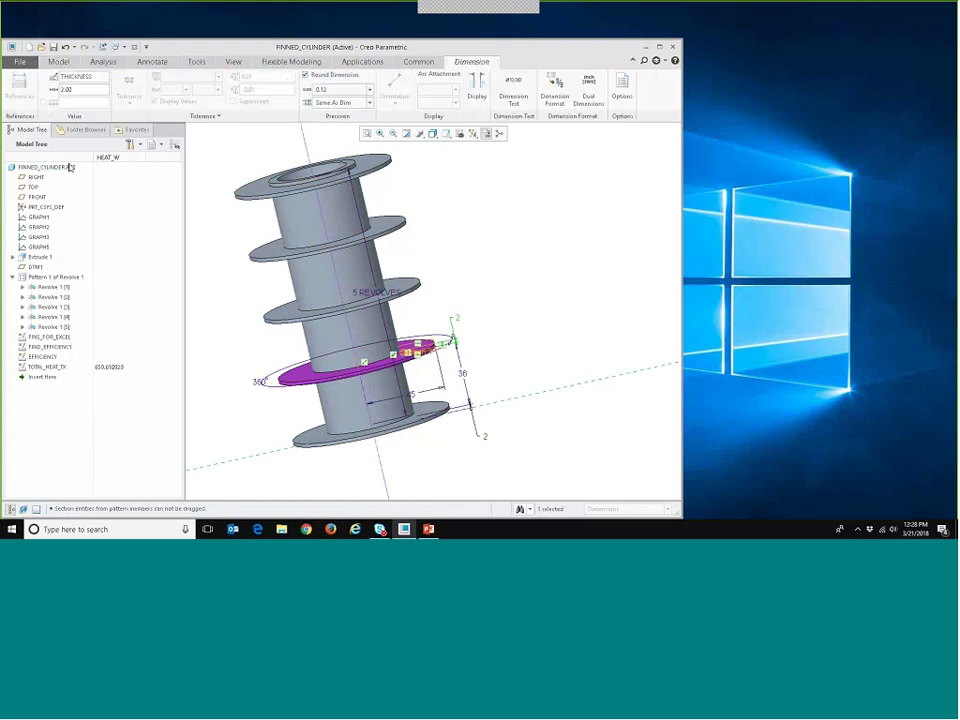
pyautogui.click(440, 239)
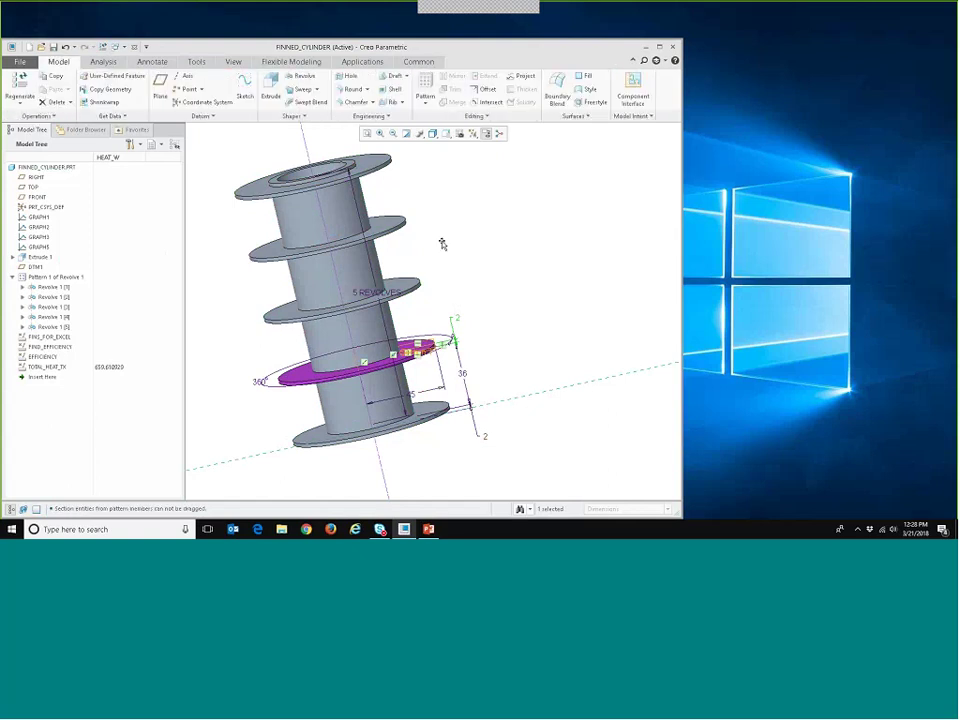
pyautogui.click(573, 265)
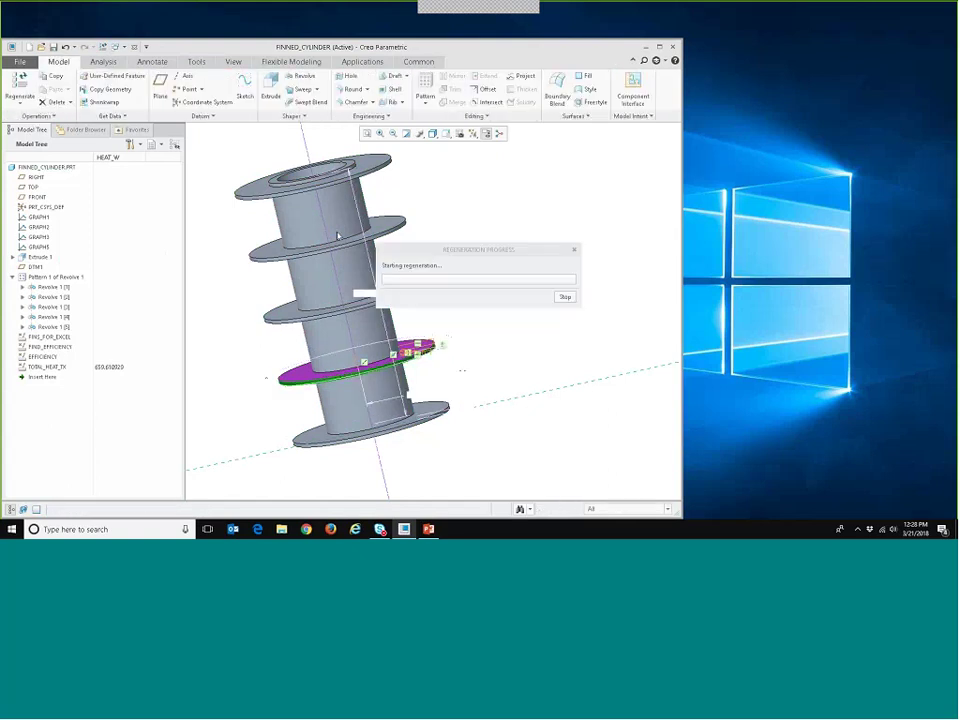
# Regenerate the part with the NUMBER parameter set to 25 and collapse the revolve pattern in the model tree.
pyautogui.rightClick(61, 168)
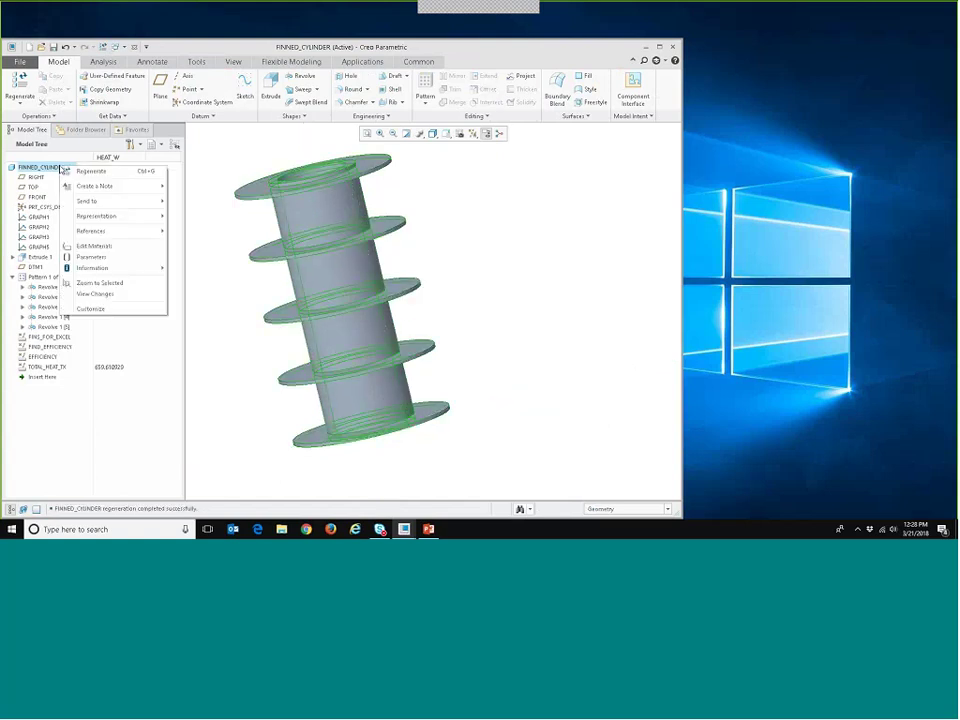
pyautogui.click(92, 257)
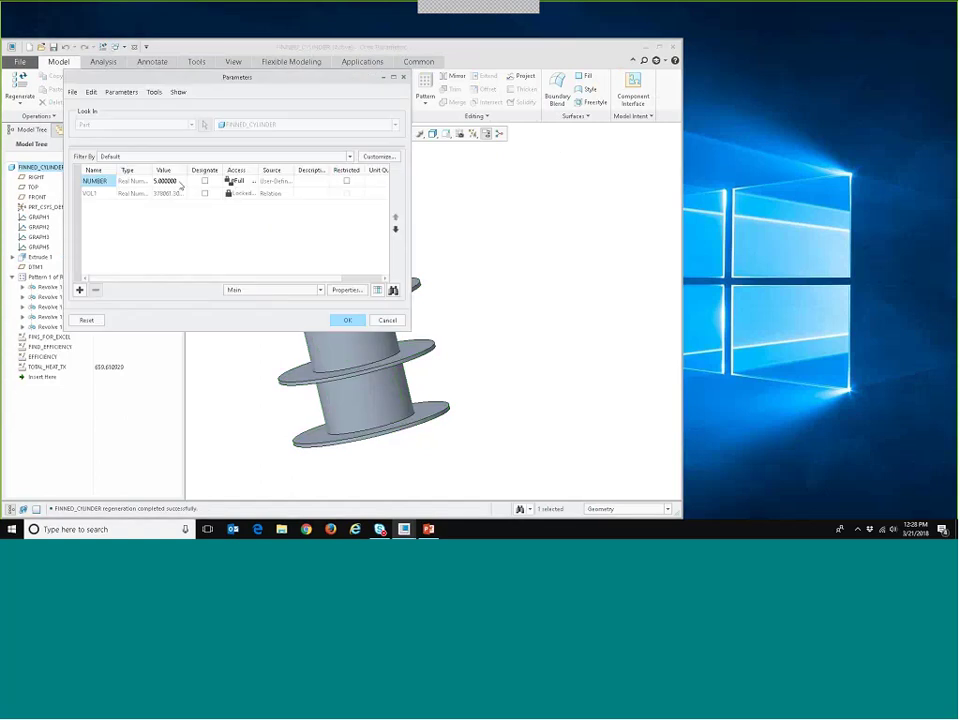
pyautogui.write('25')
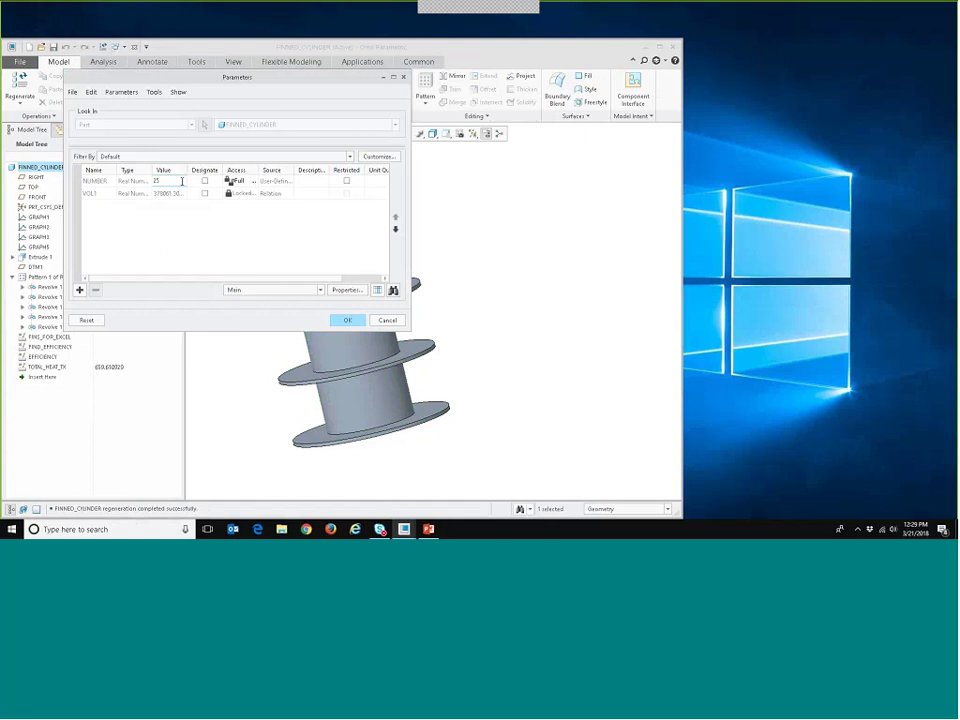
pyautogui.press('Return')
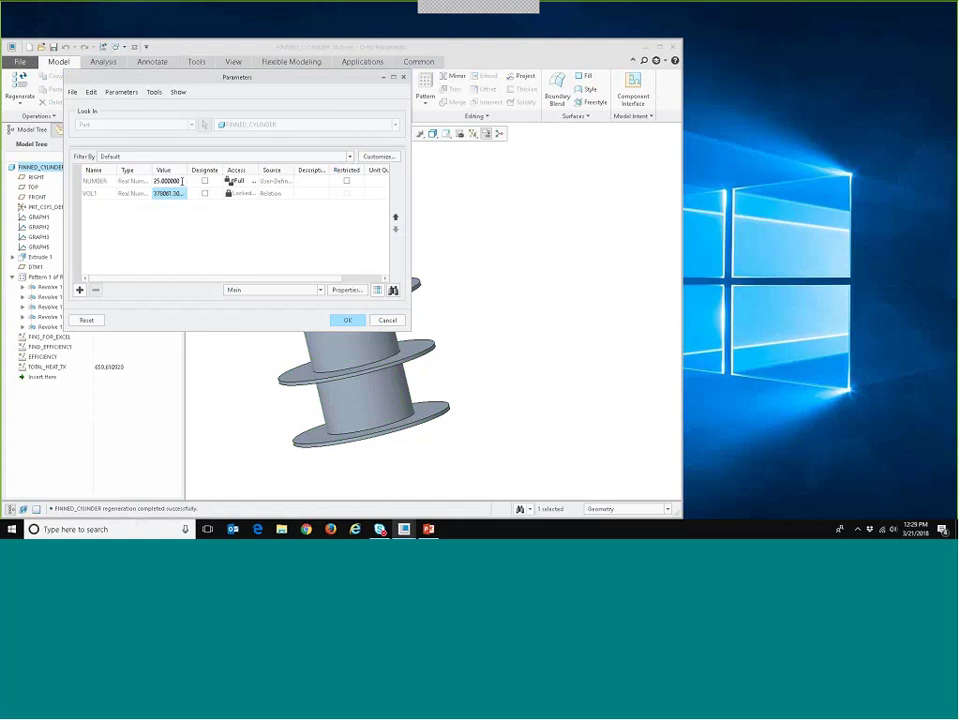
pyautogui.click(347, 320)
pyautogui.click(102, 51)
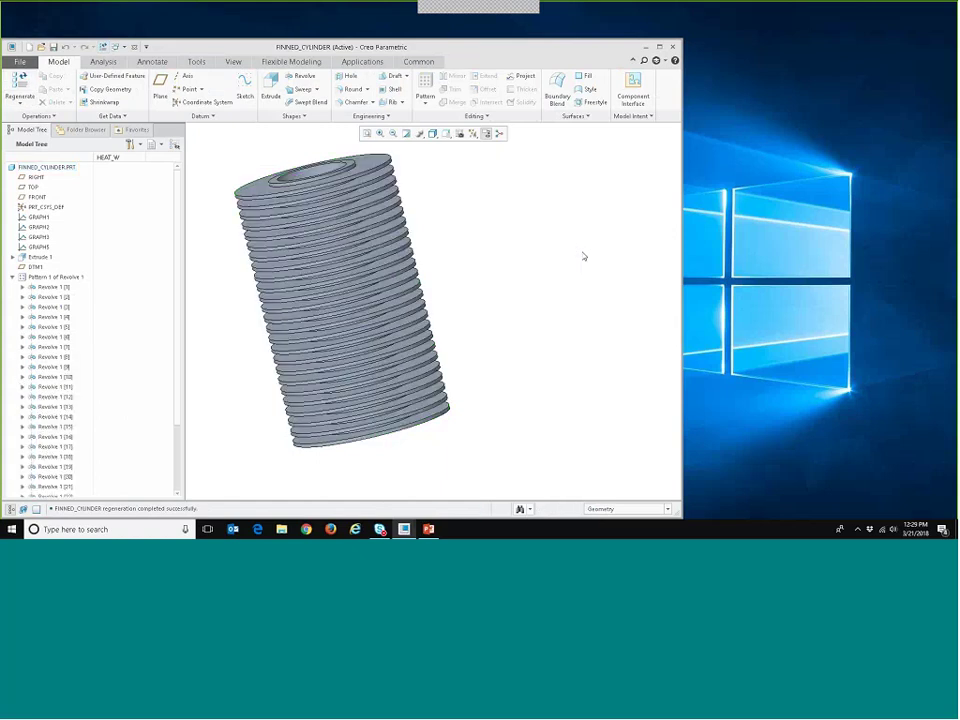
pyautogui.click(13, 278)
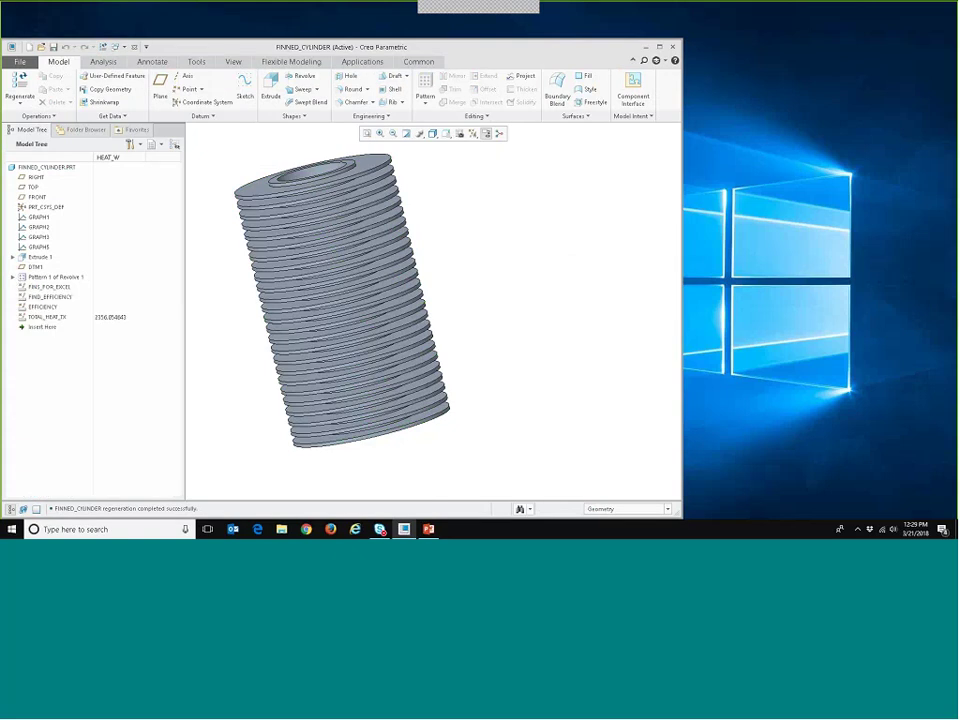